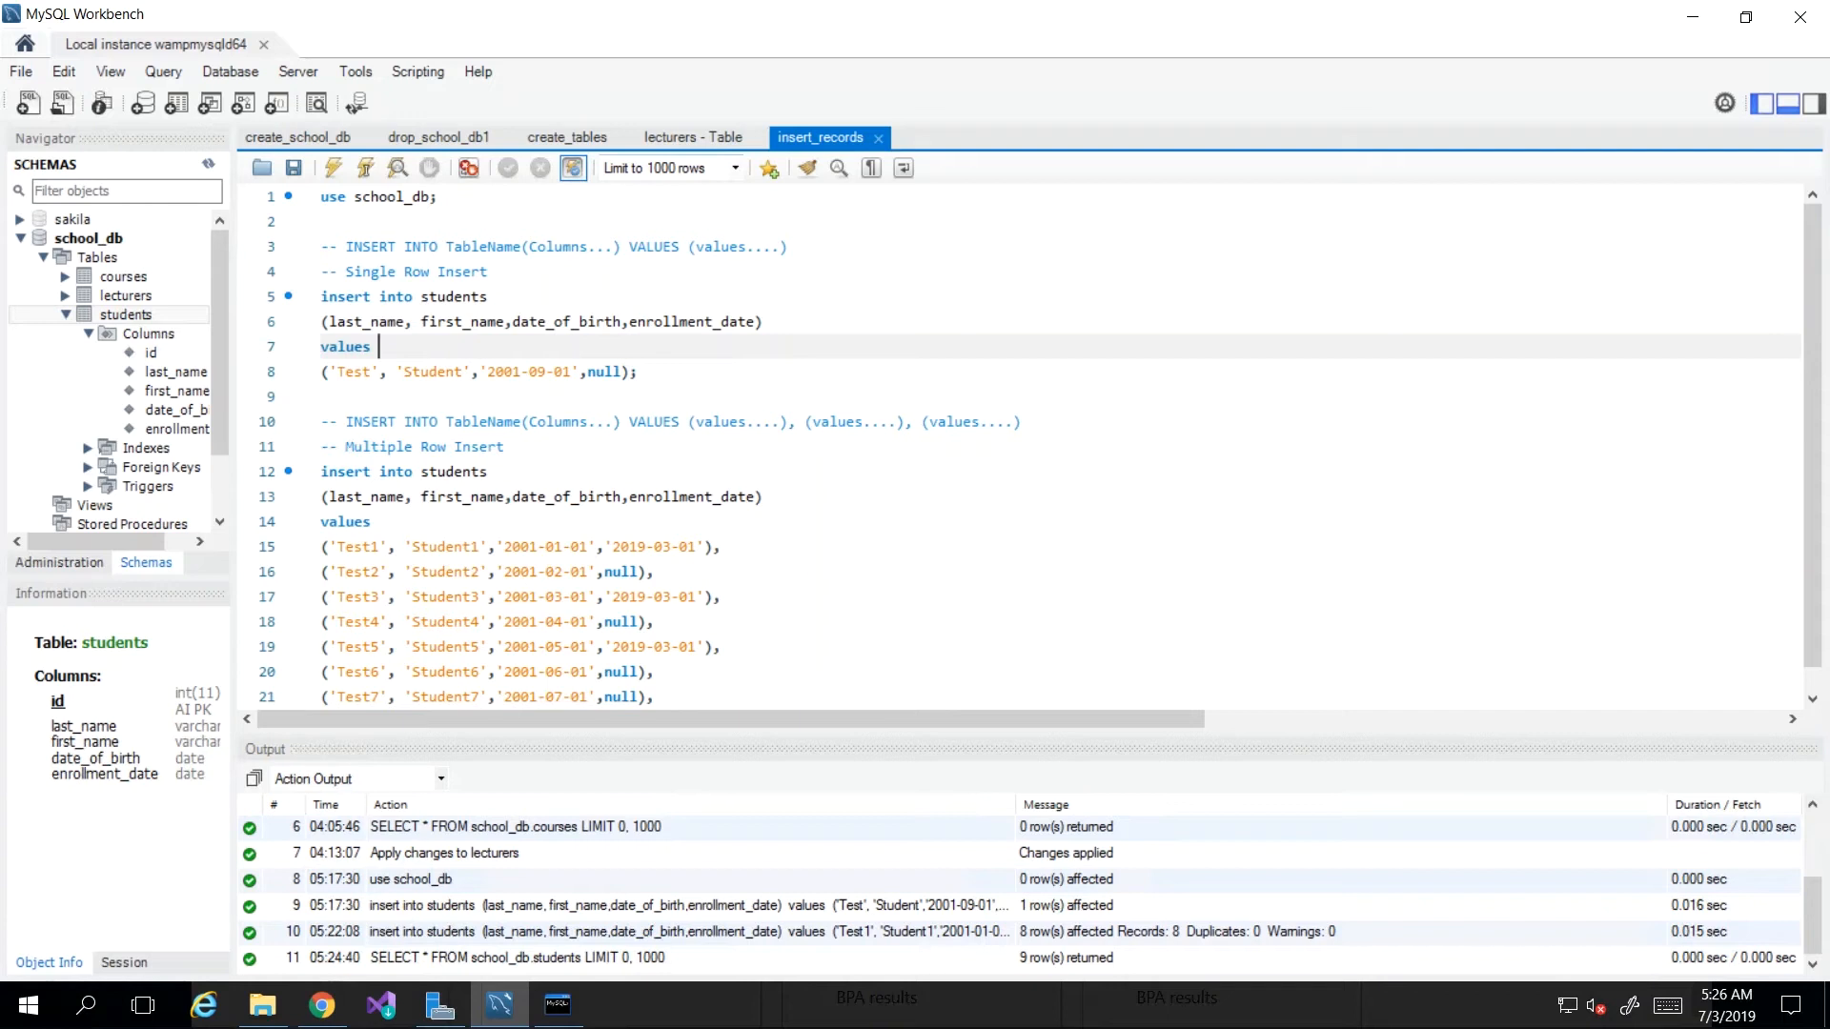
Step: Look over the insert script, highlighting the use school_db line and the insert value rows
left_click(512, 301)
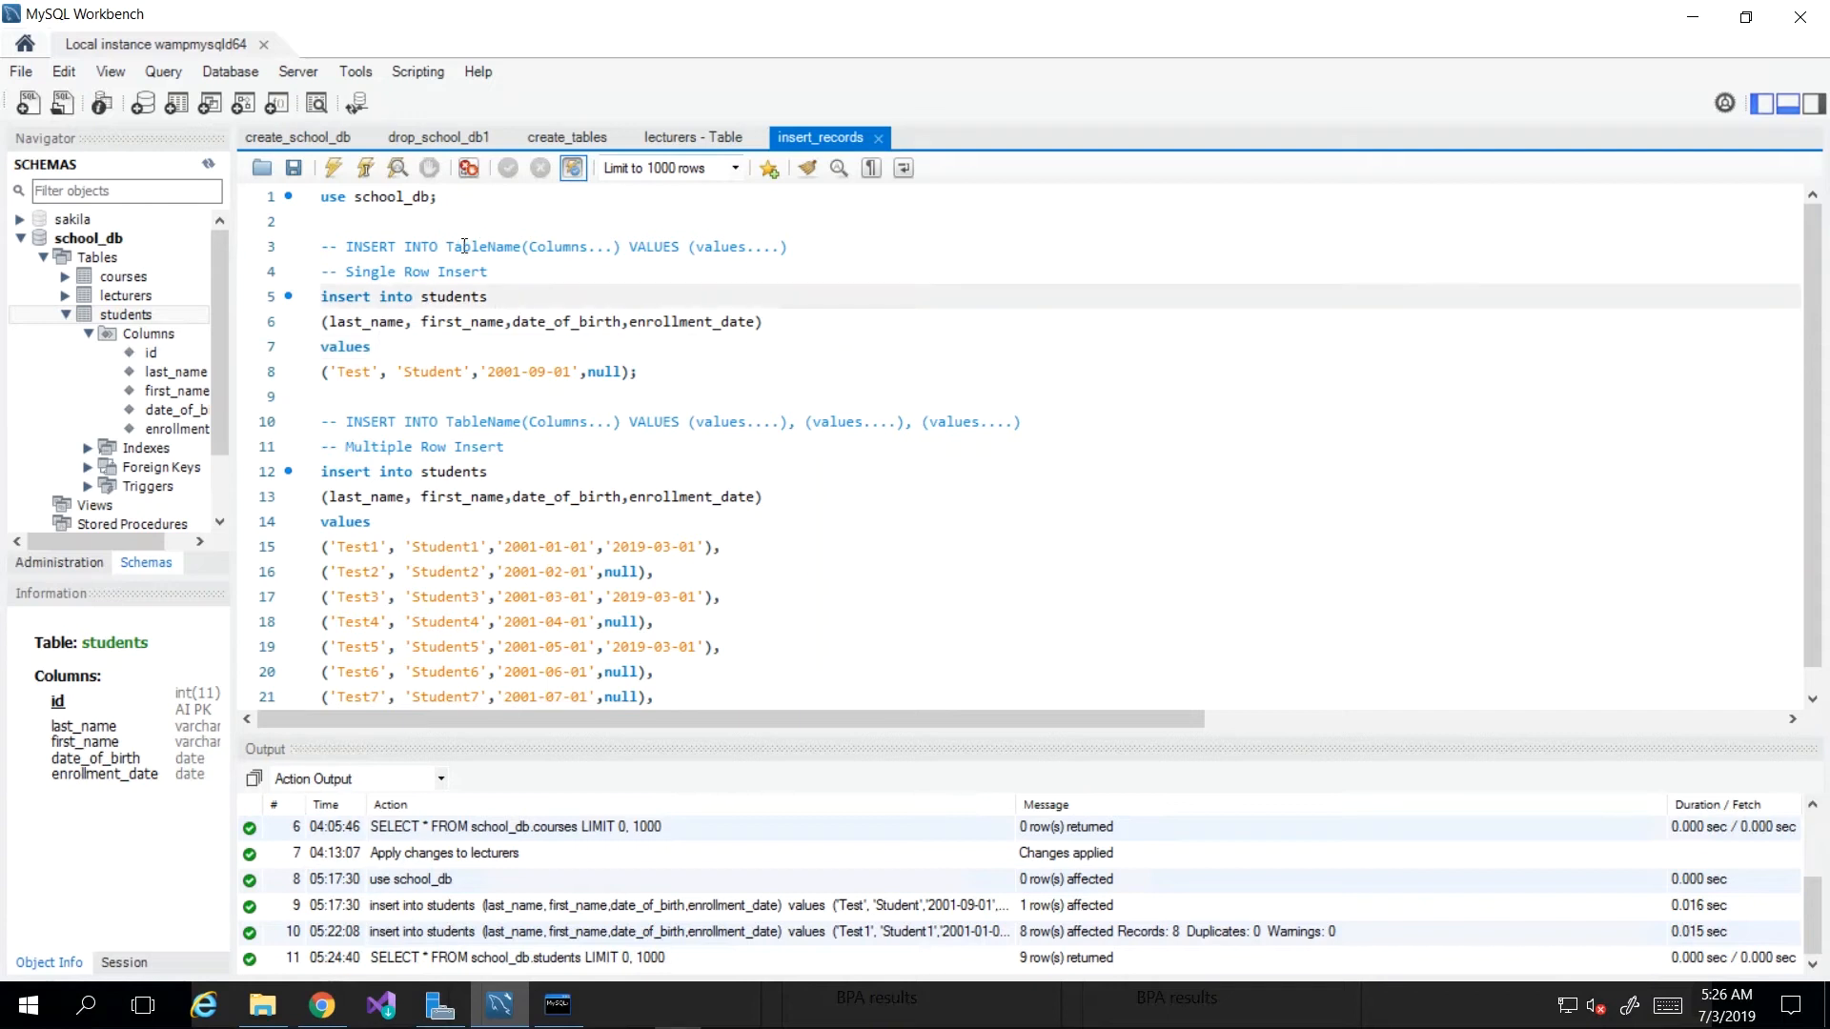
left_click(376, 220)
left_click_drag(322, 196, 488, 203)
left_click(470, 272)
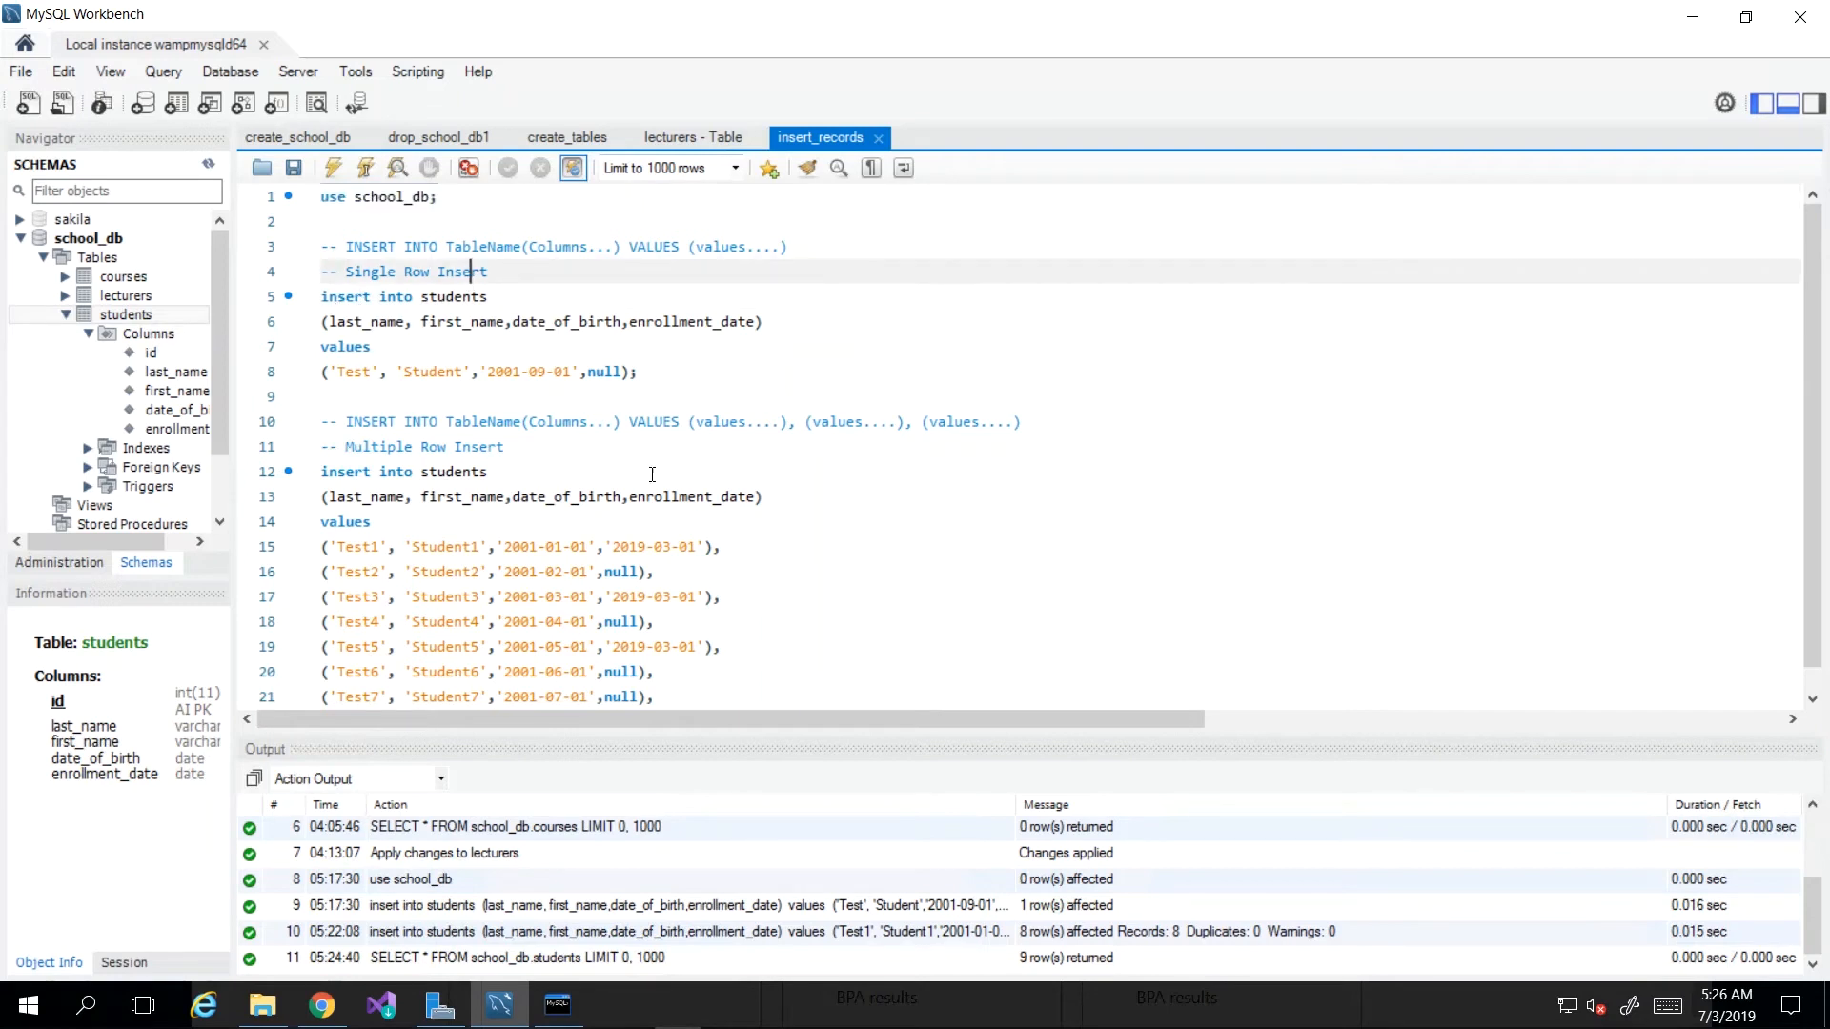
left_click_drag(381, 397, 335, 277)
scroll(477, 615, "down", 1)
left_click_drag(735, 694, 558, 600)
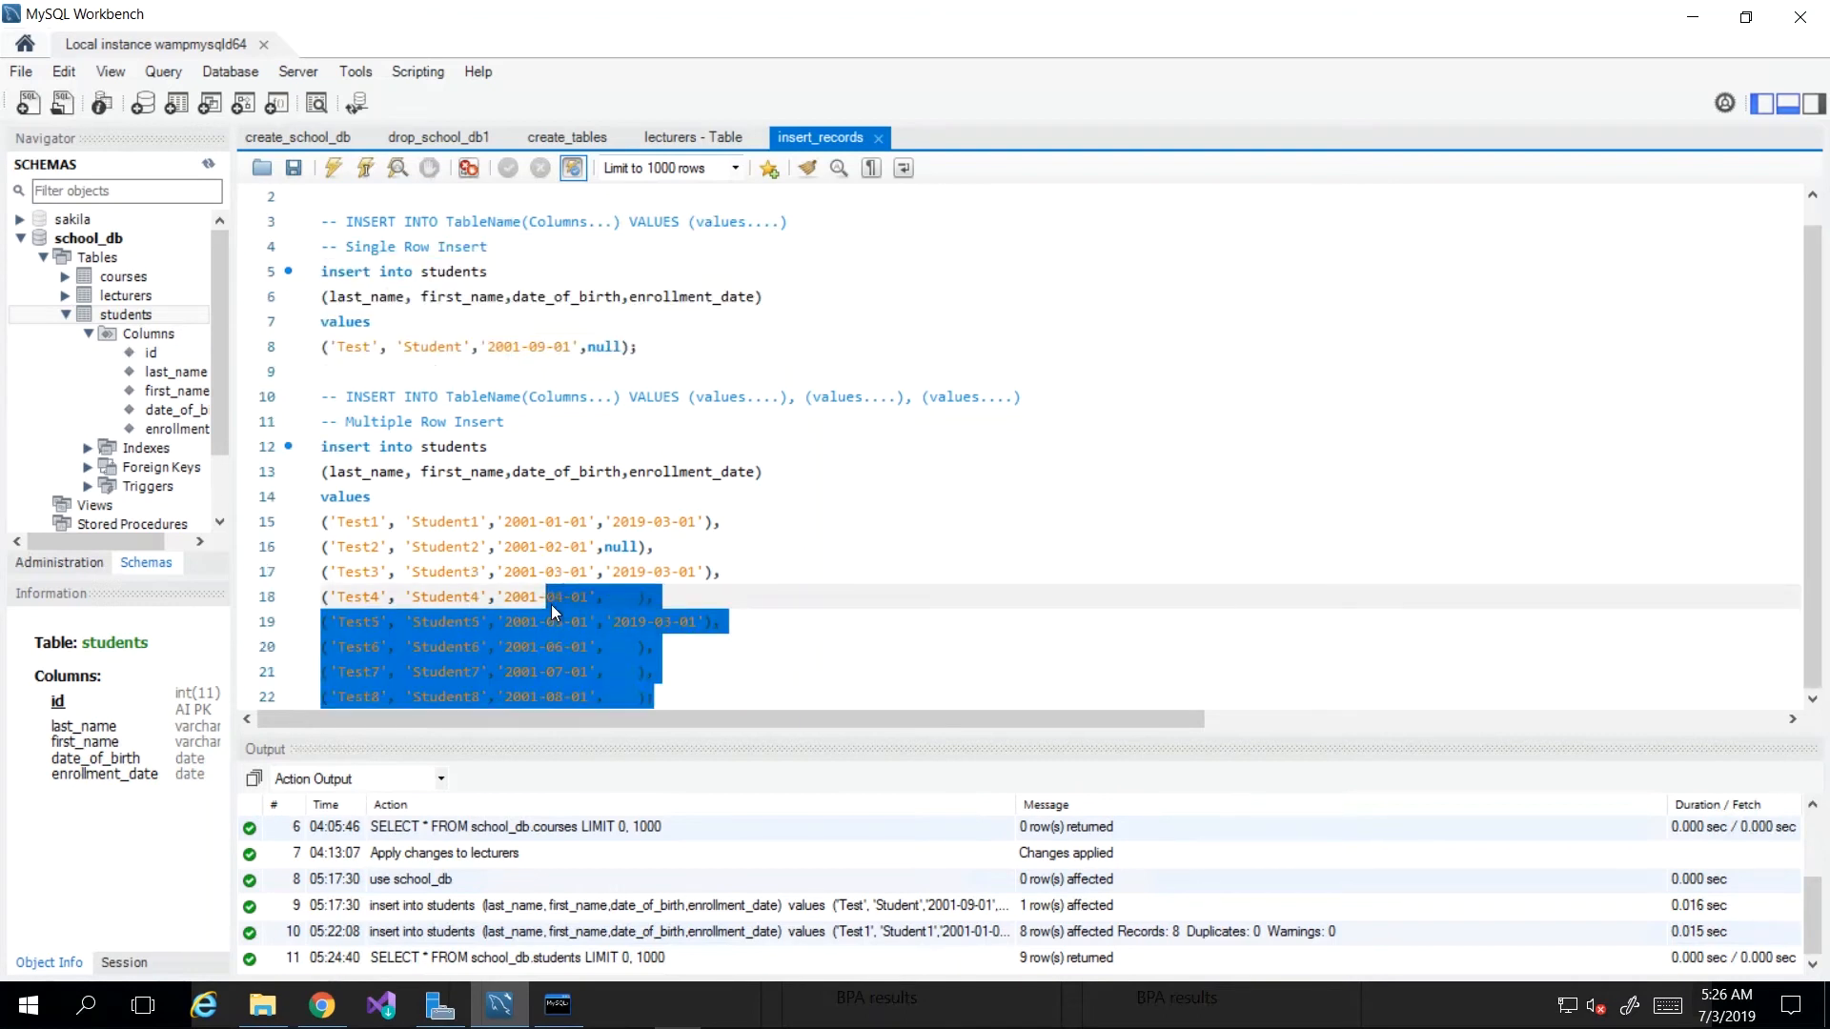
left_click(551, 604)
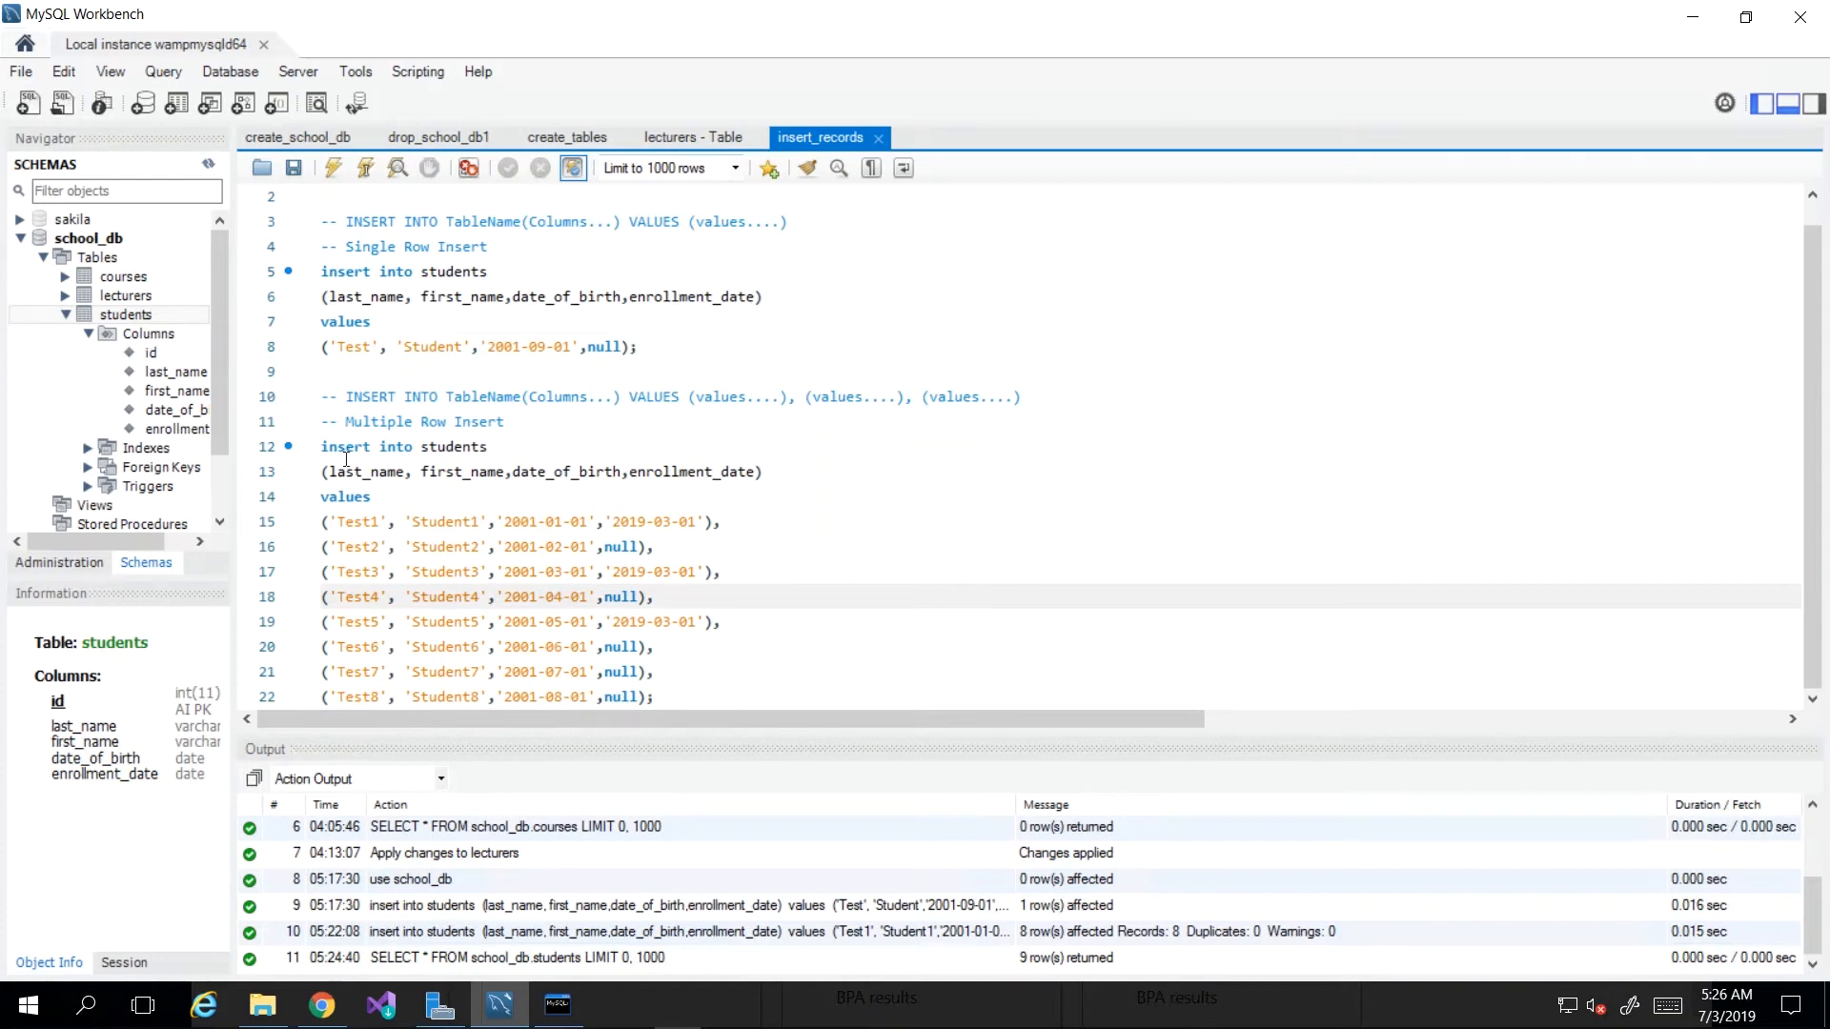
left_click(479, 572)
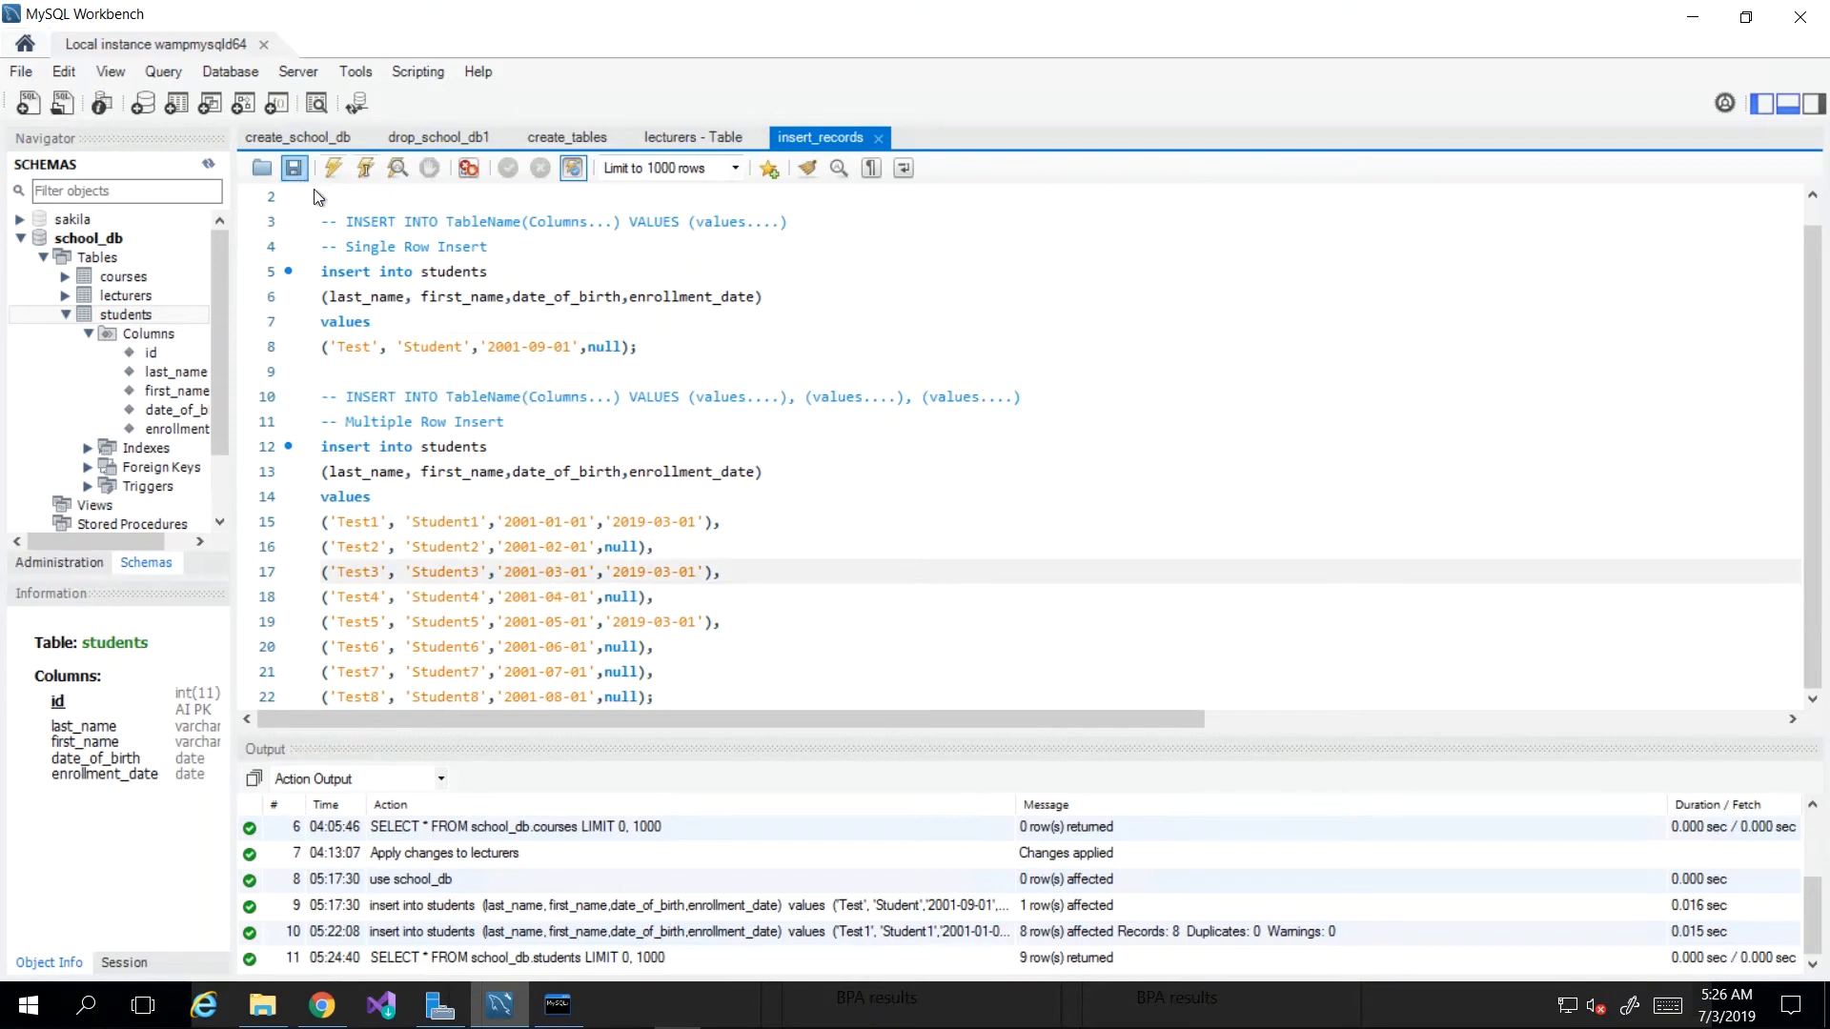
left_click(556, 364)
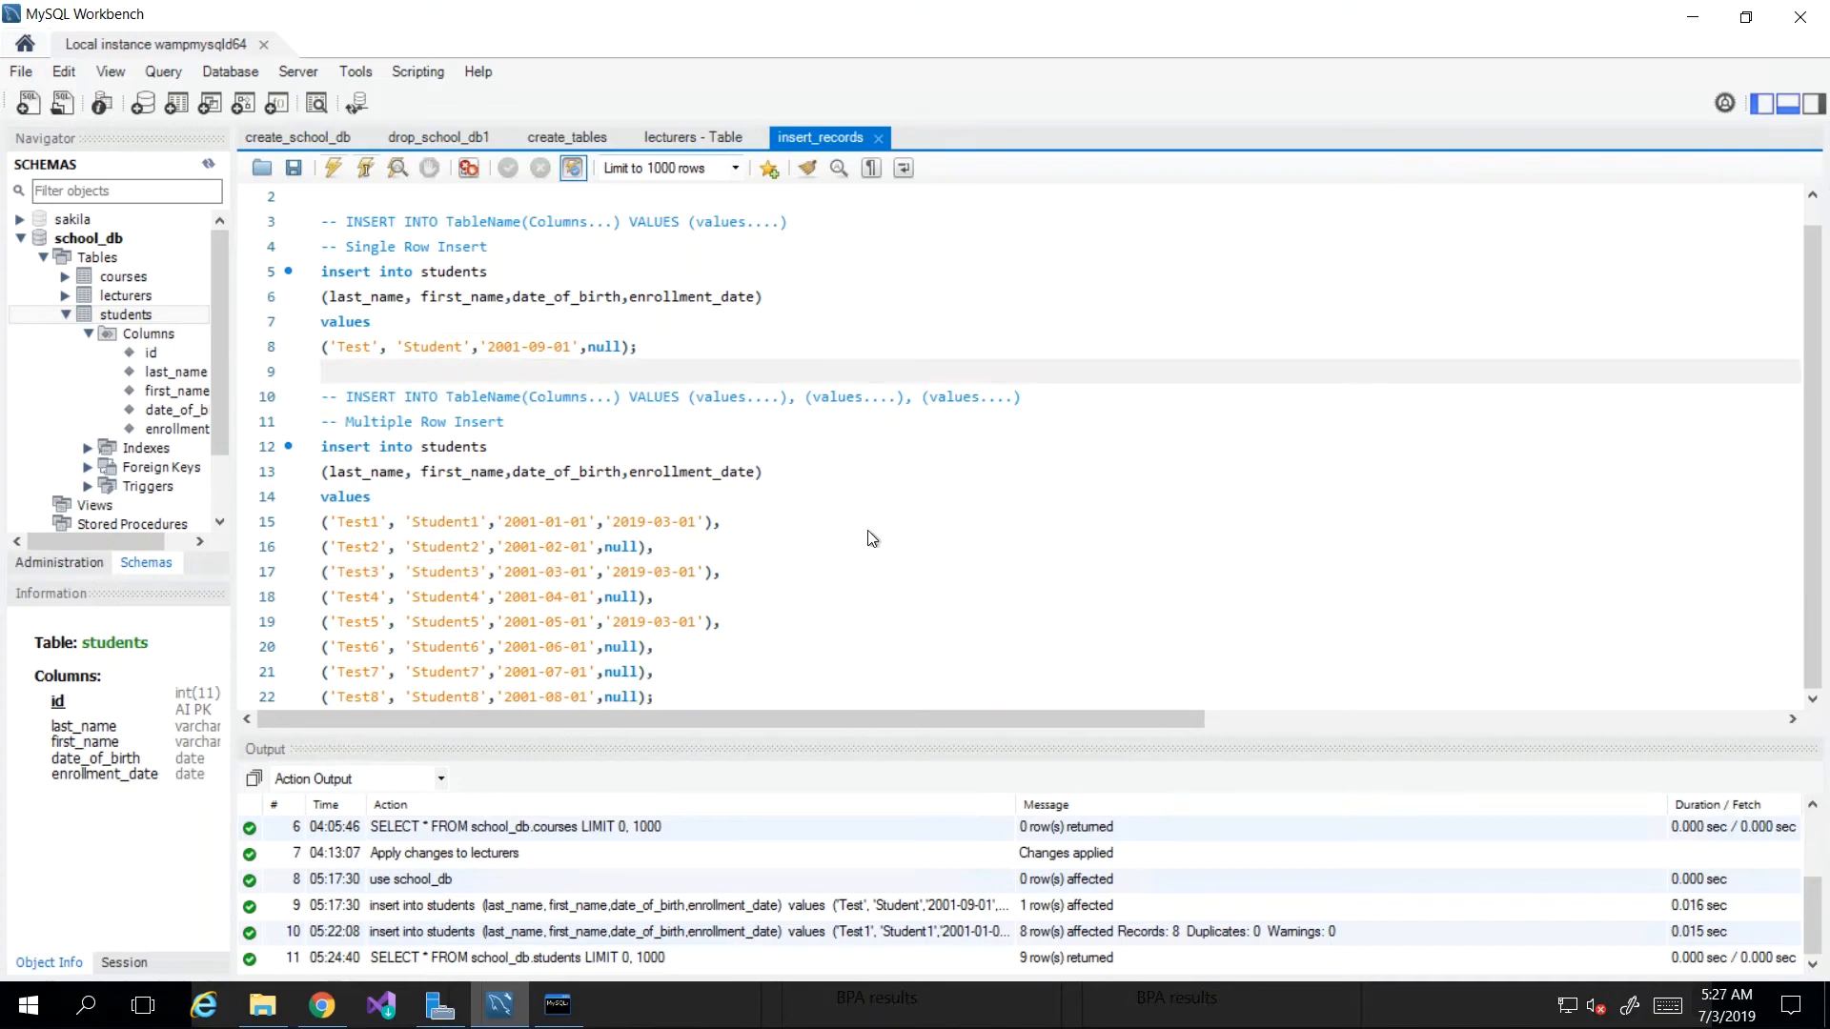
left_click(707, 590)
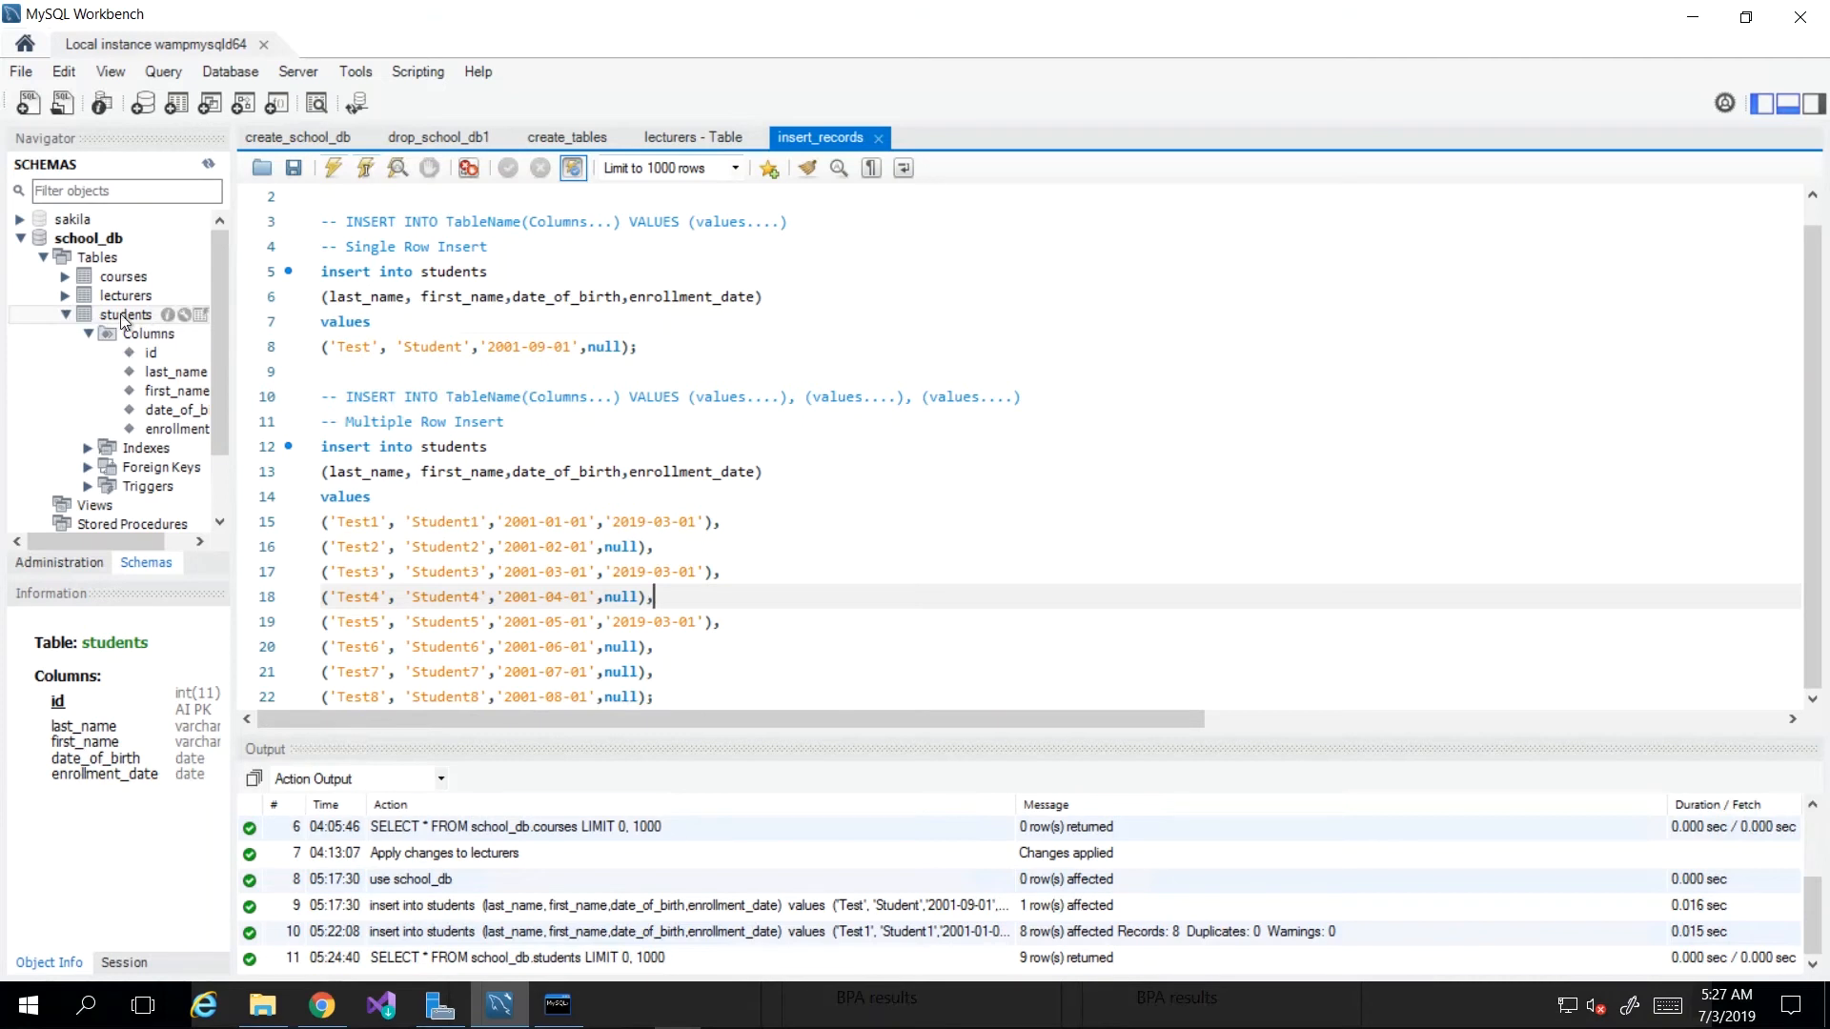
Step: Load all 9 students rows into a new query tab and select cells in the result grid
left_click(202, 317)
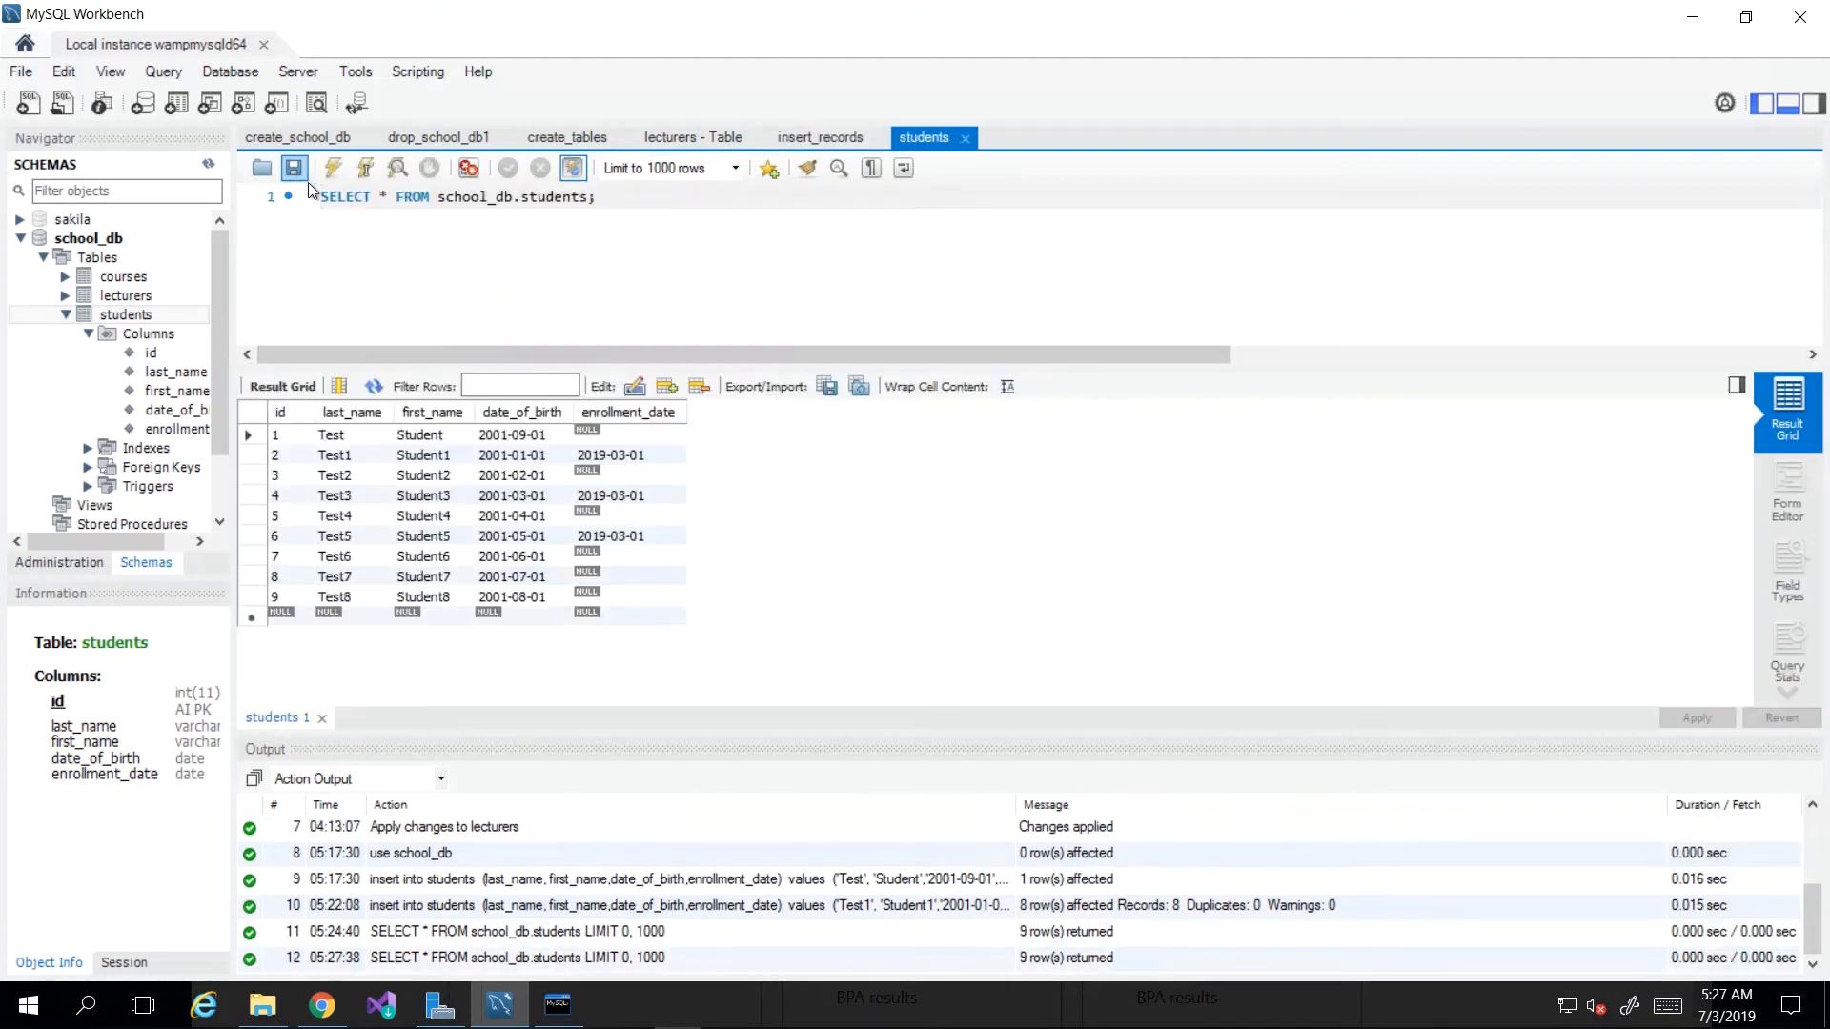
left_click_drag(320, 197, 282, 198)
left_click(612, 197)
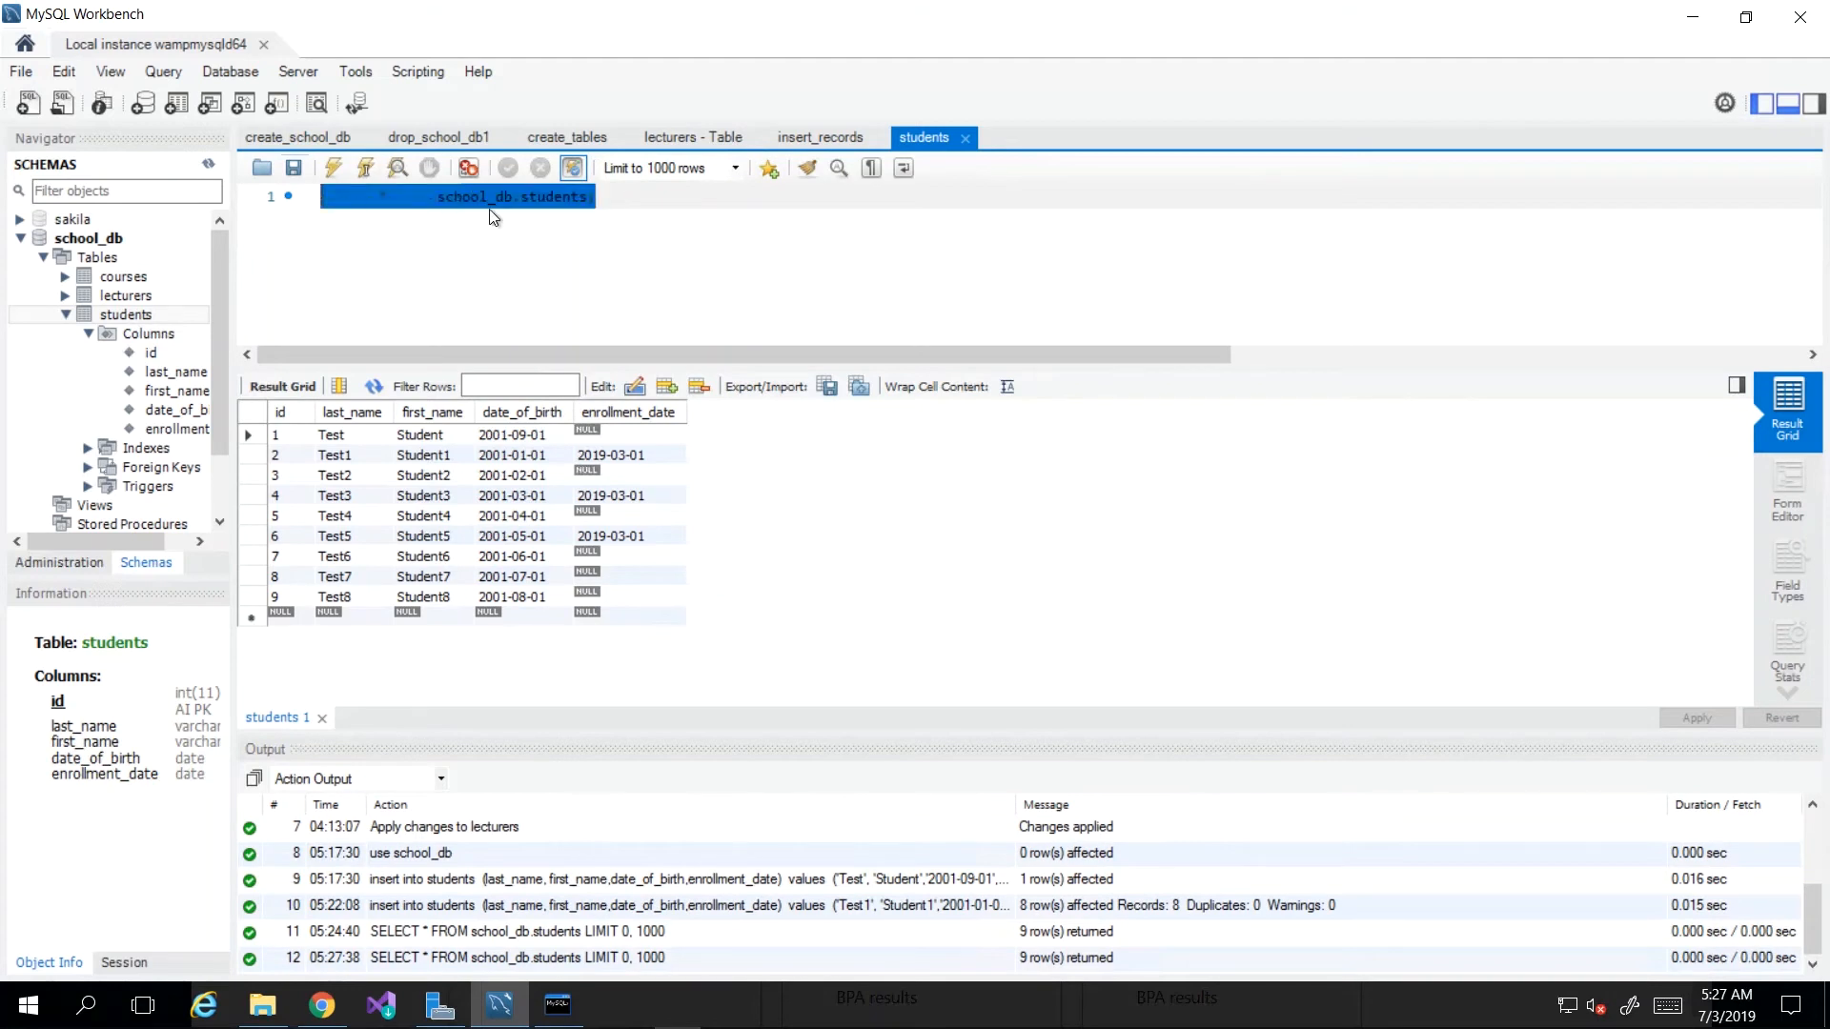
left_click(437, 257)
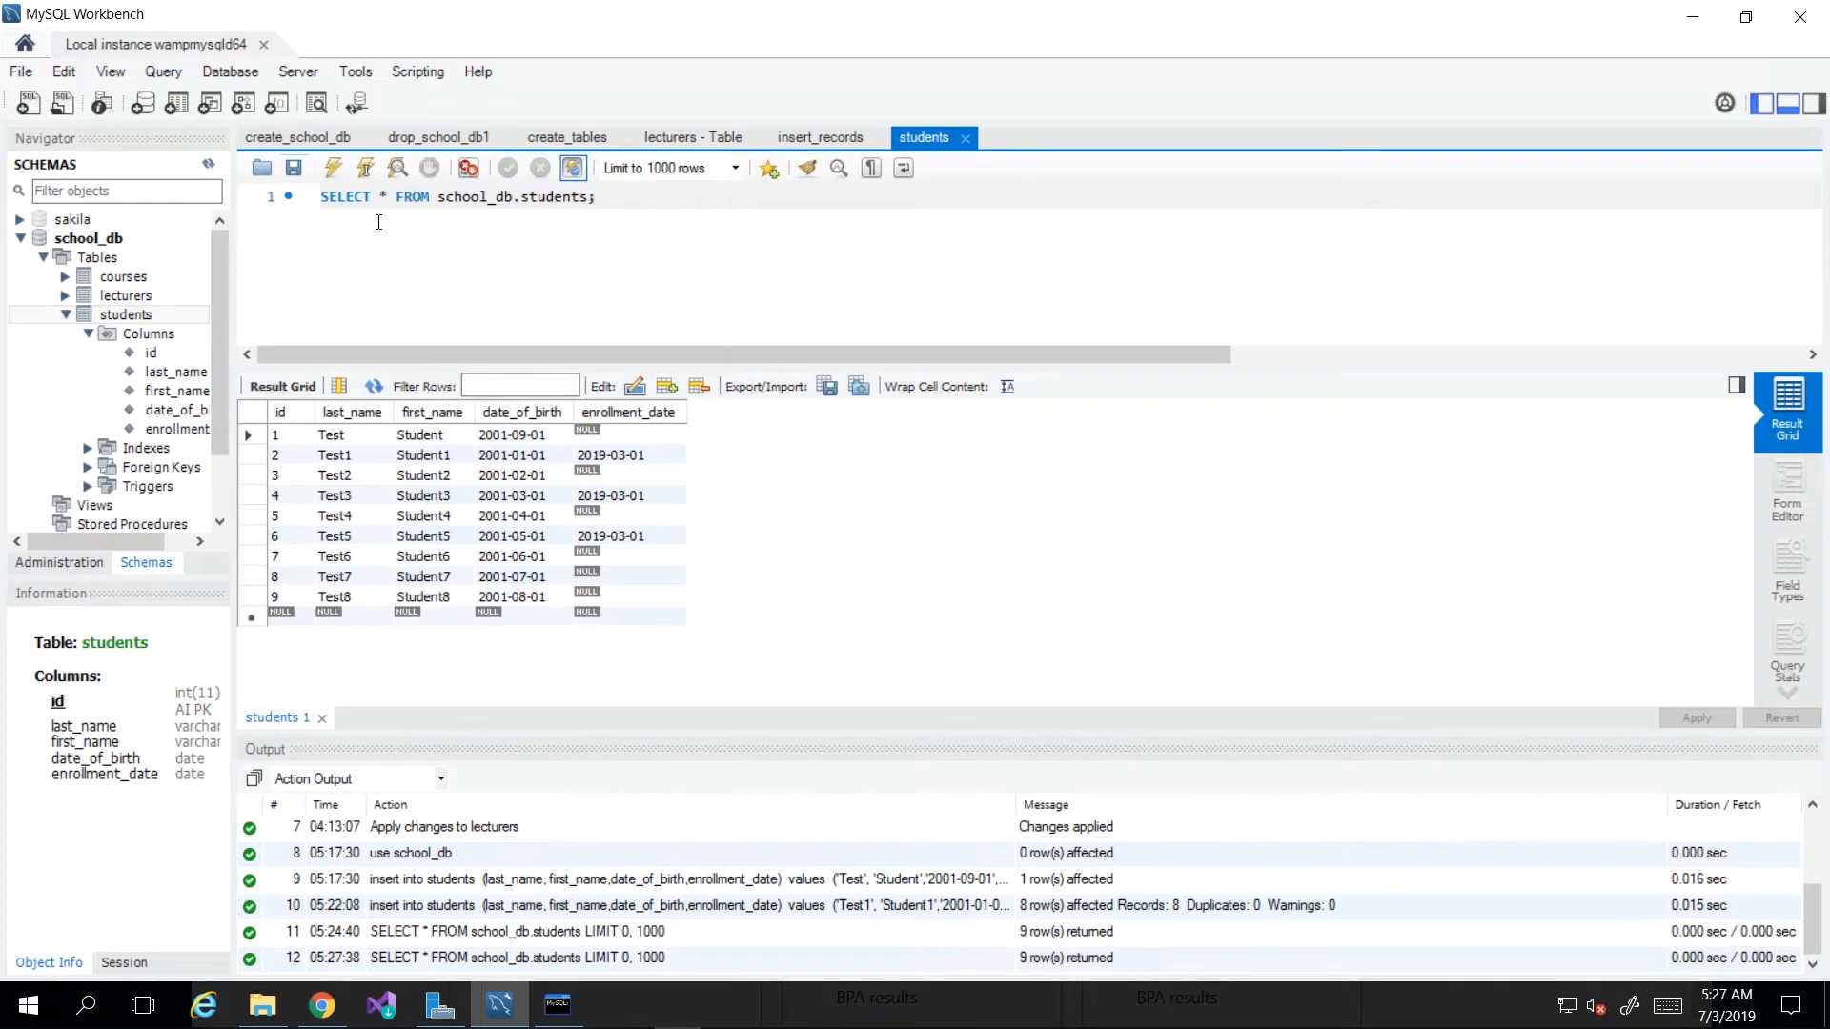
left_click(756, 654)
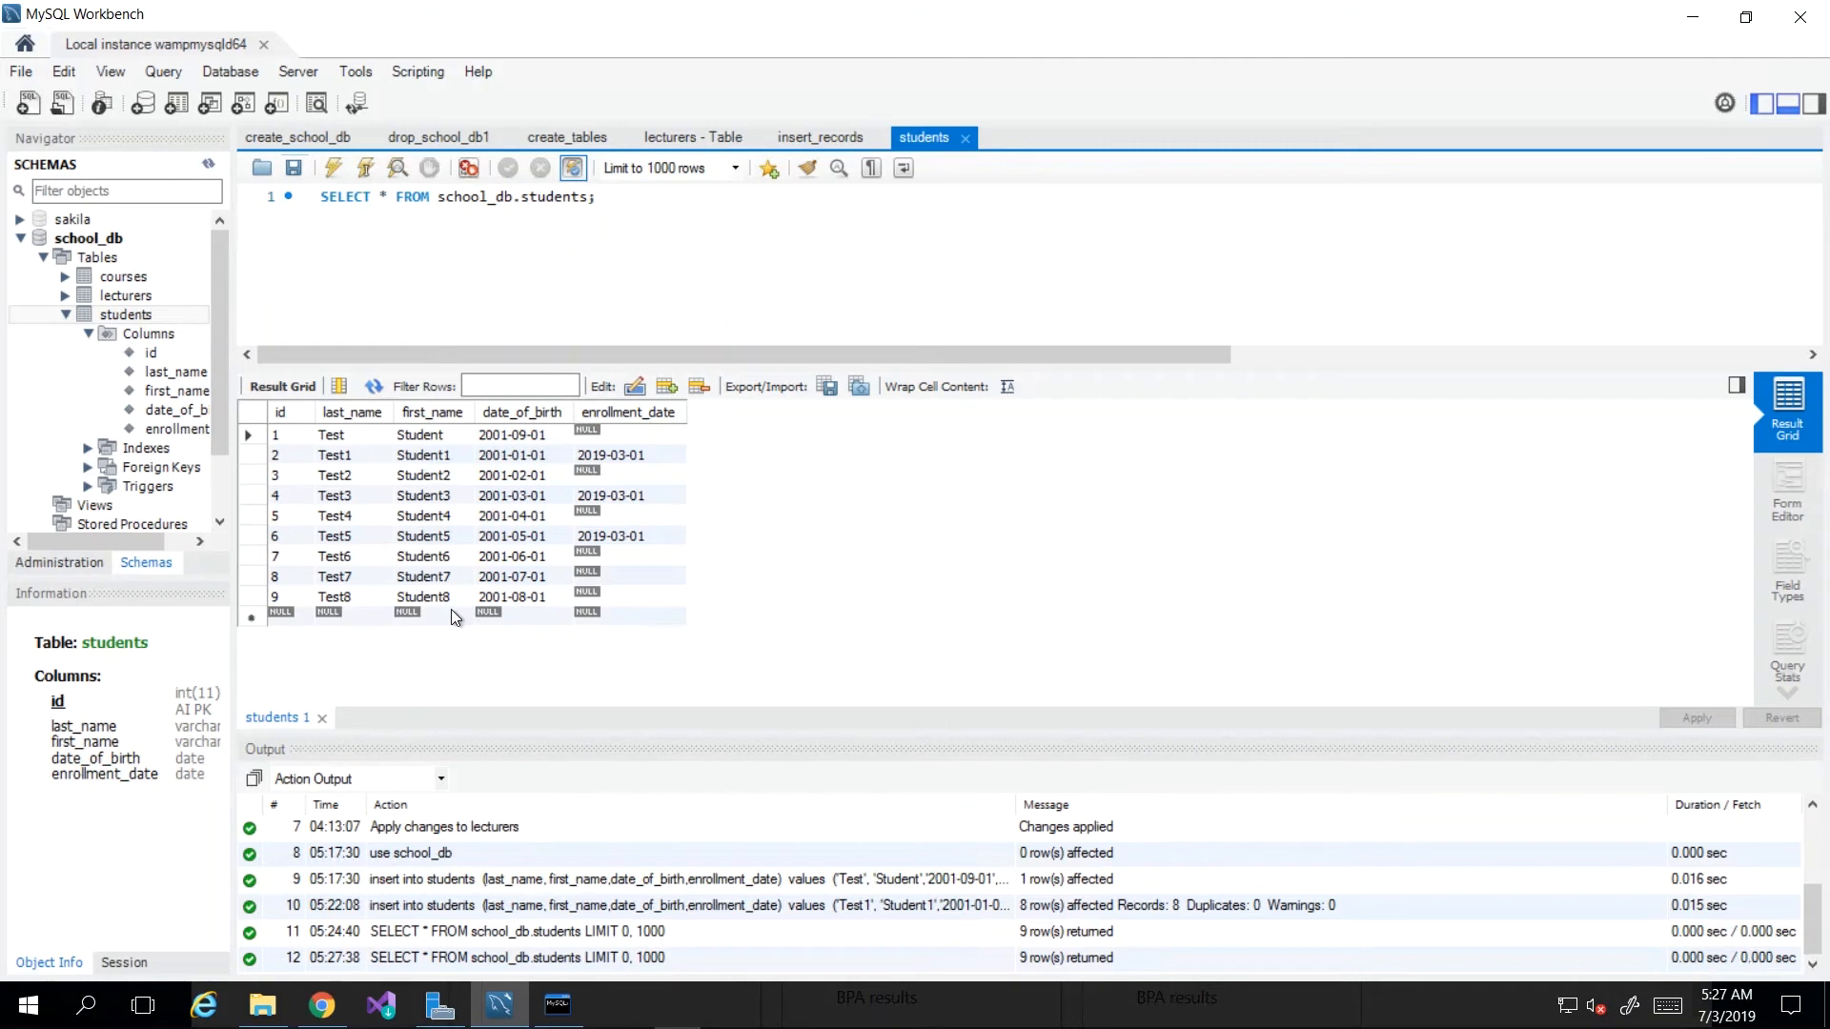
left_click(254, 419)
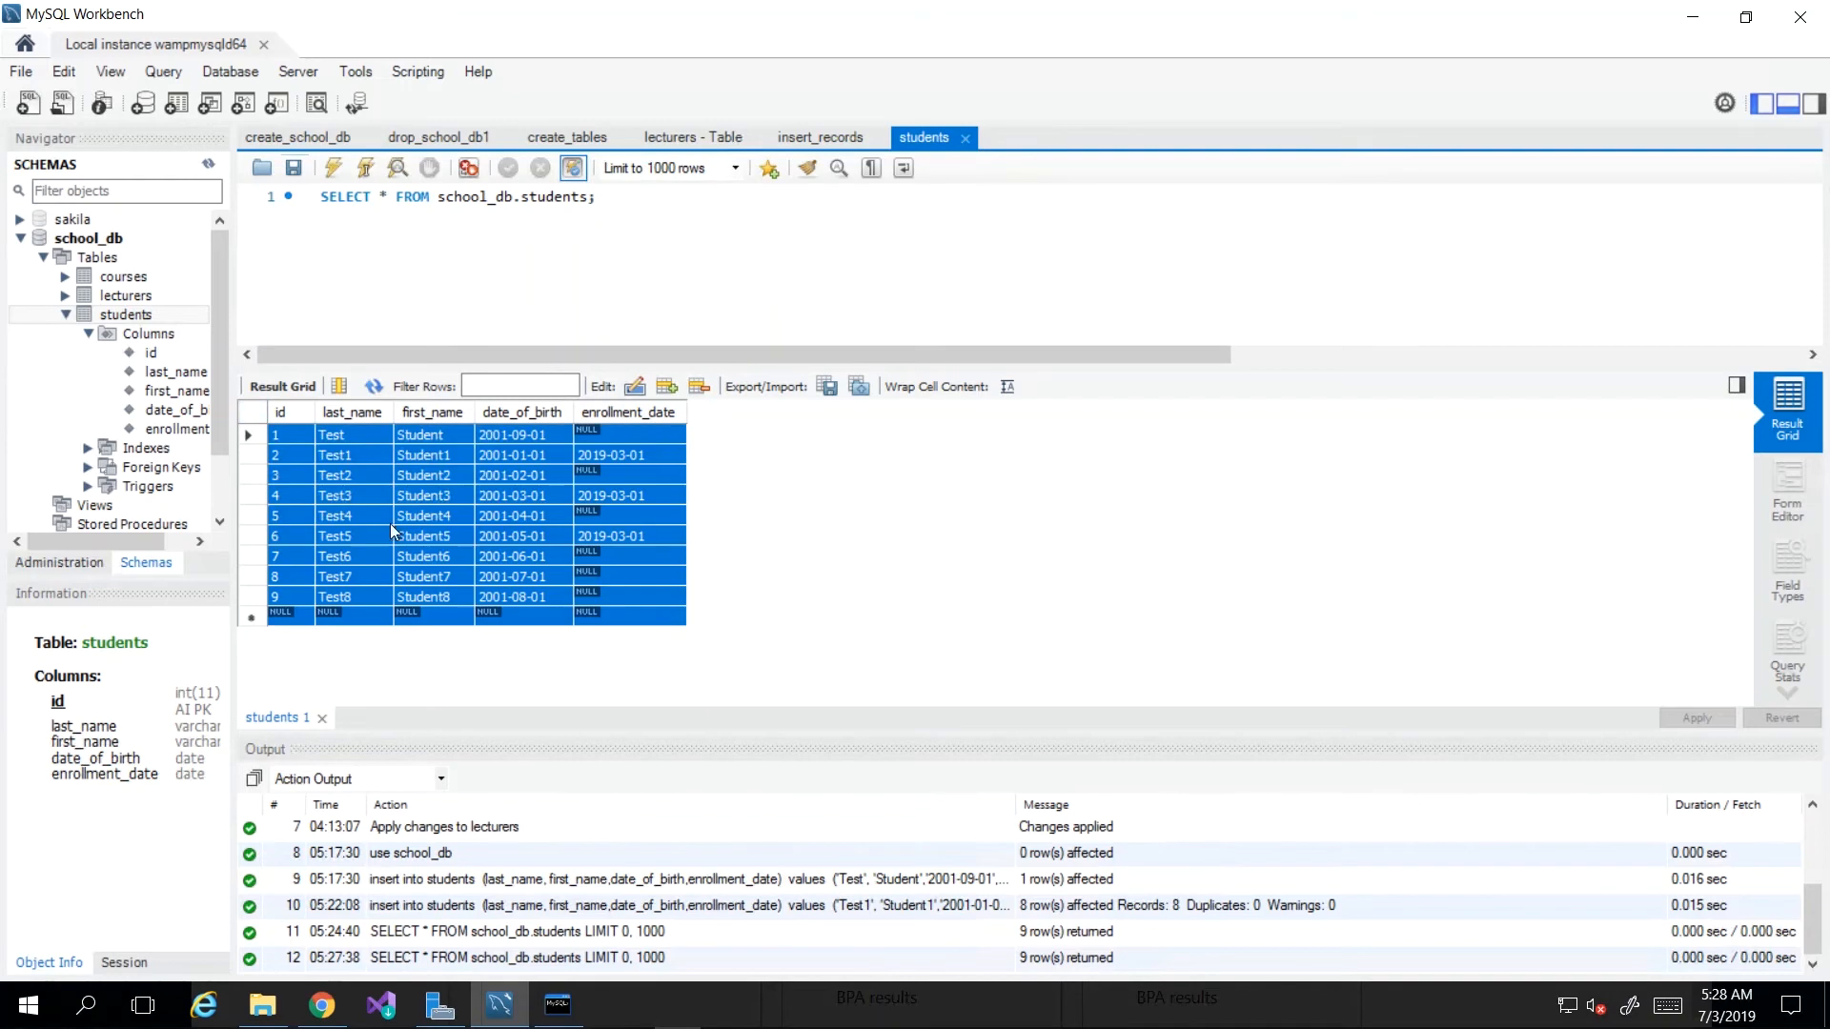
left_click(284, 451)
left_click(281, 460)
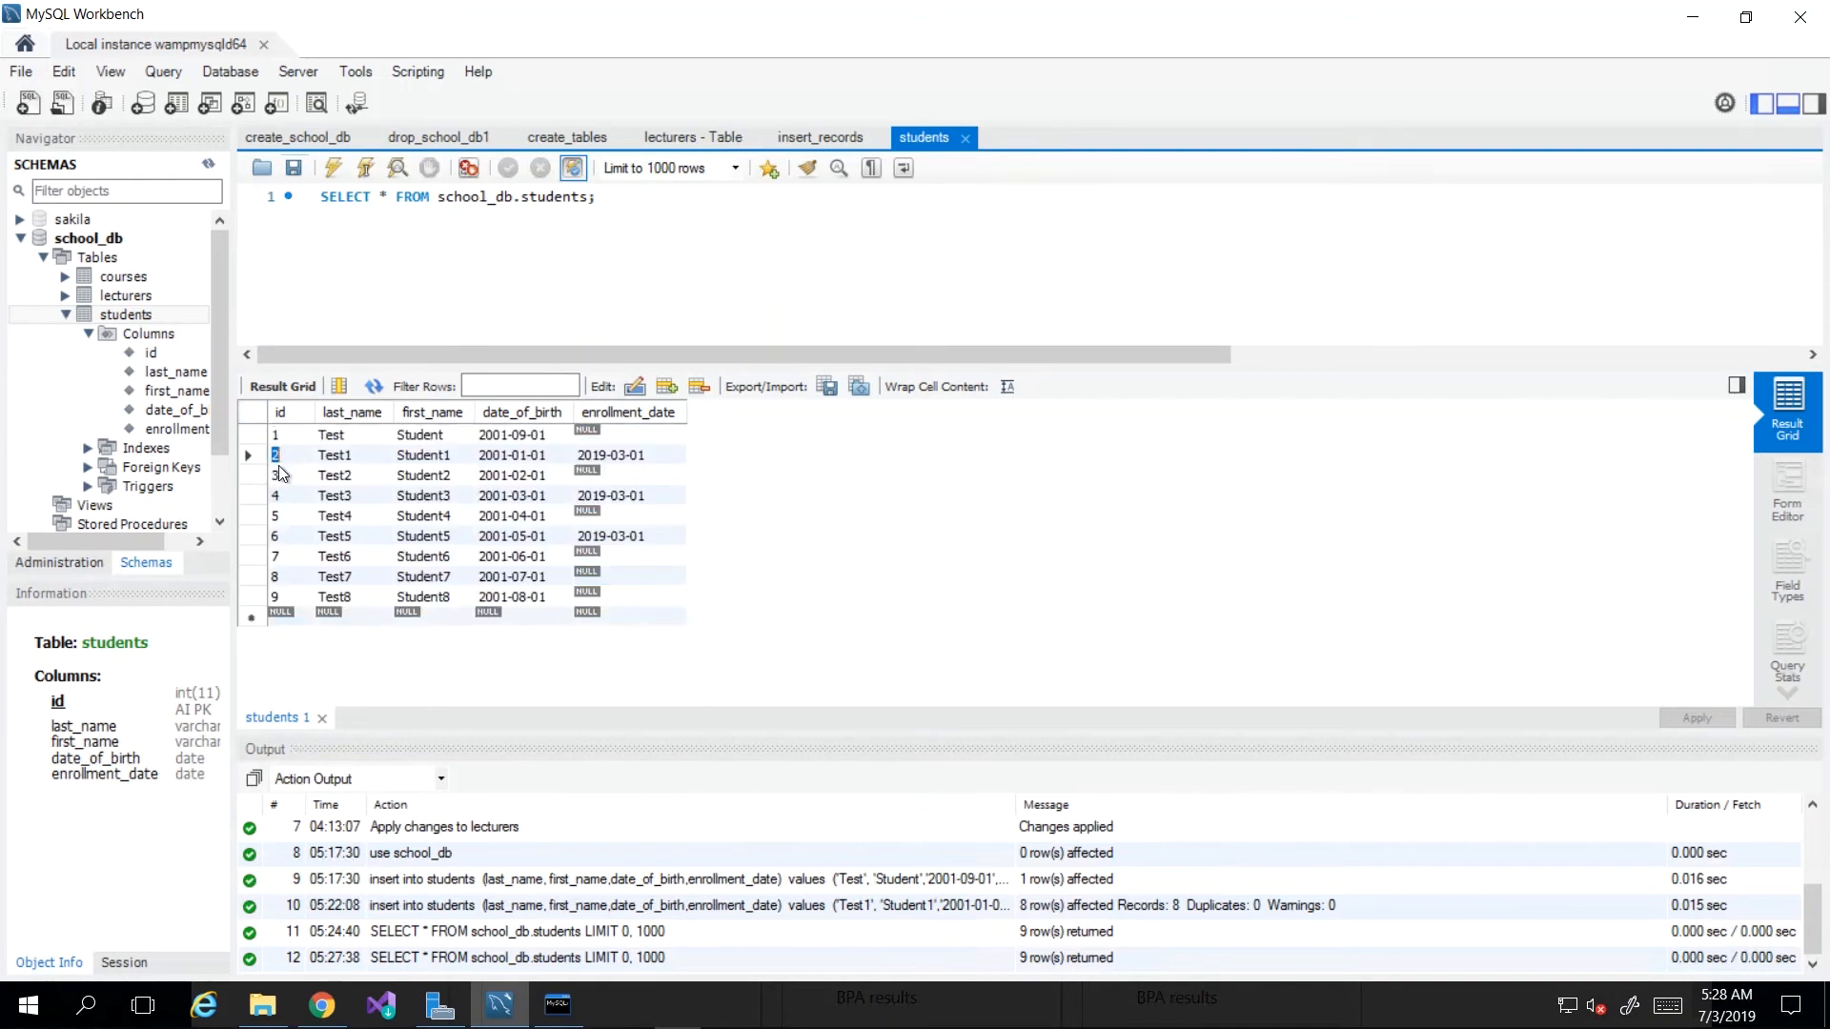
Step: Inspect existing rows by opening row 1's last name and row 3's birth date for editing
left_click(281, 521)
double_click(349, 436)
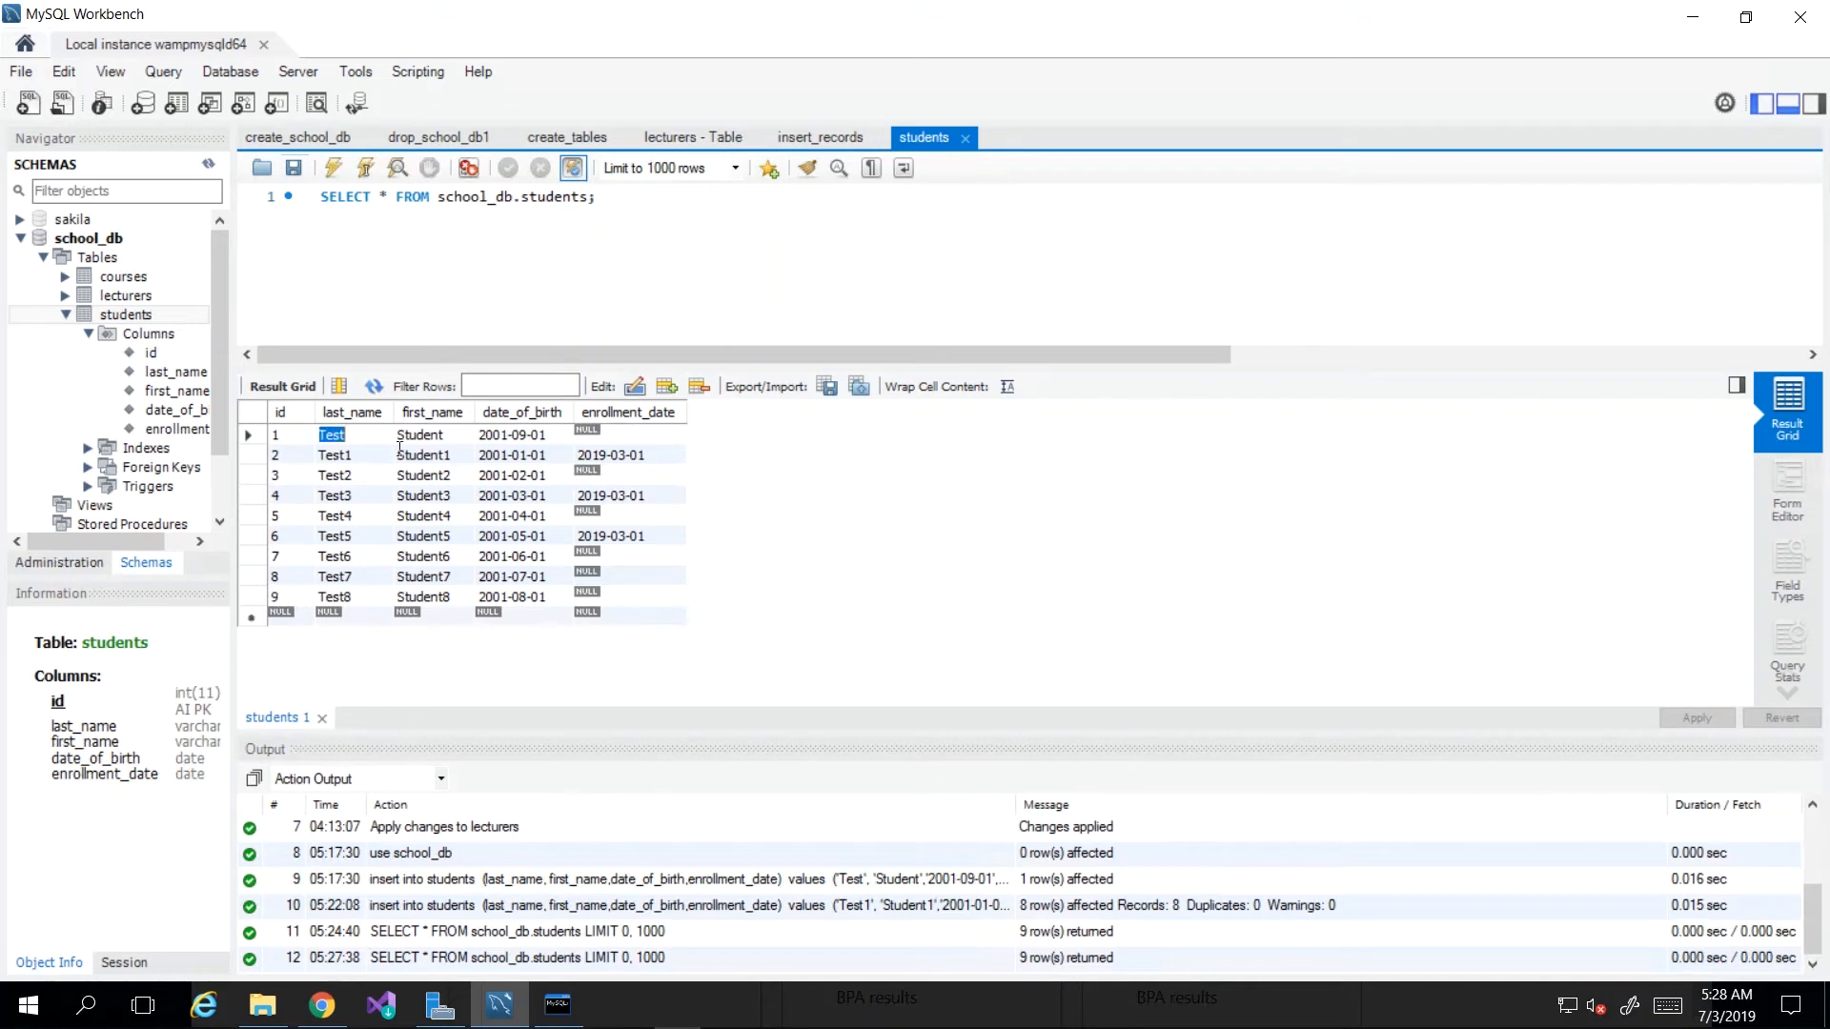
double_click(511, 475)
Step: Fill the empty row with last name 'William', a first name, birth date 2000-201-09 and enrollment null
double_click(353, 612)
key("Tab")
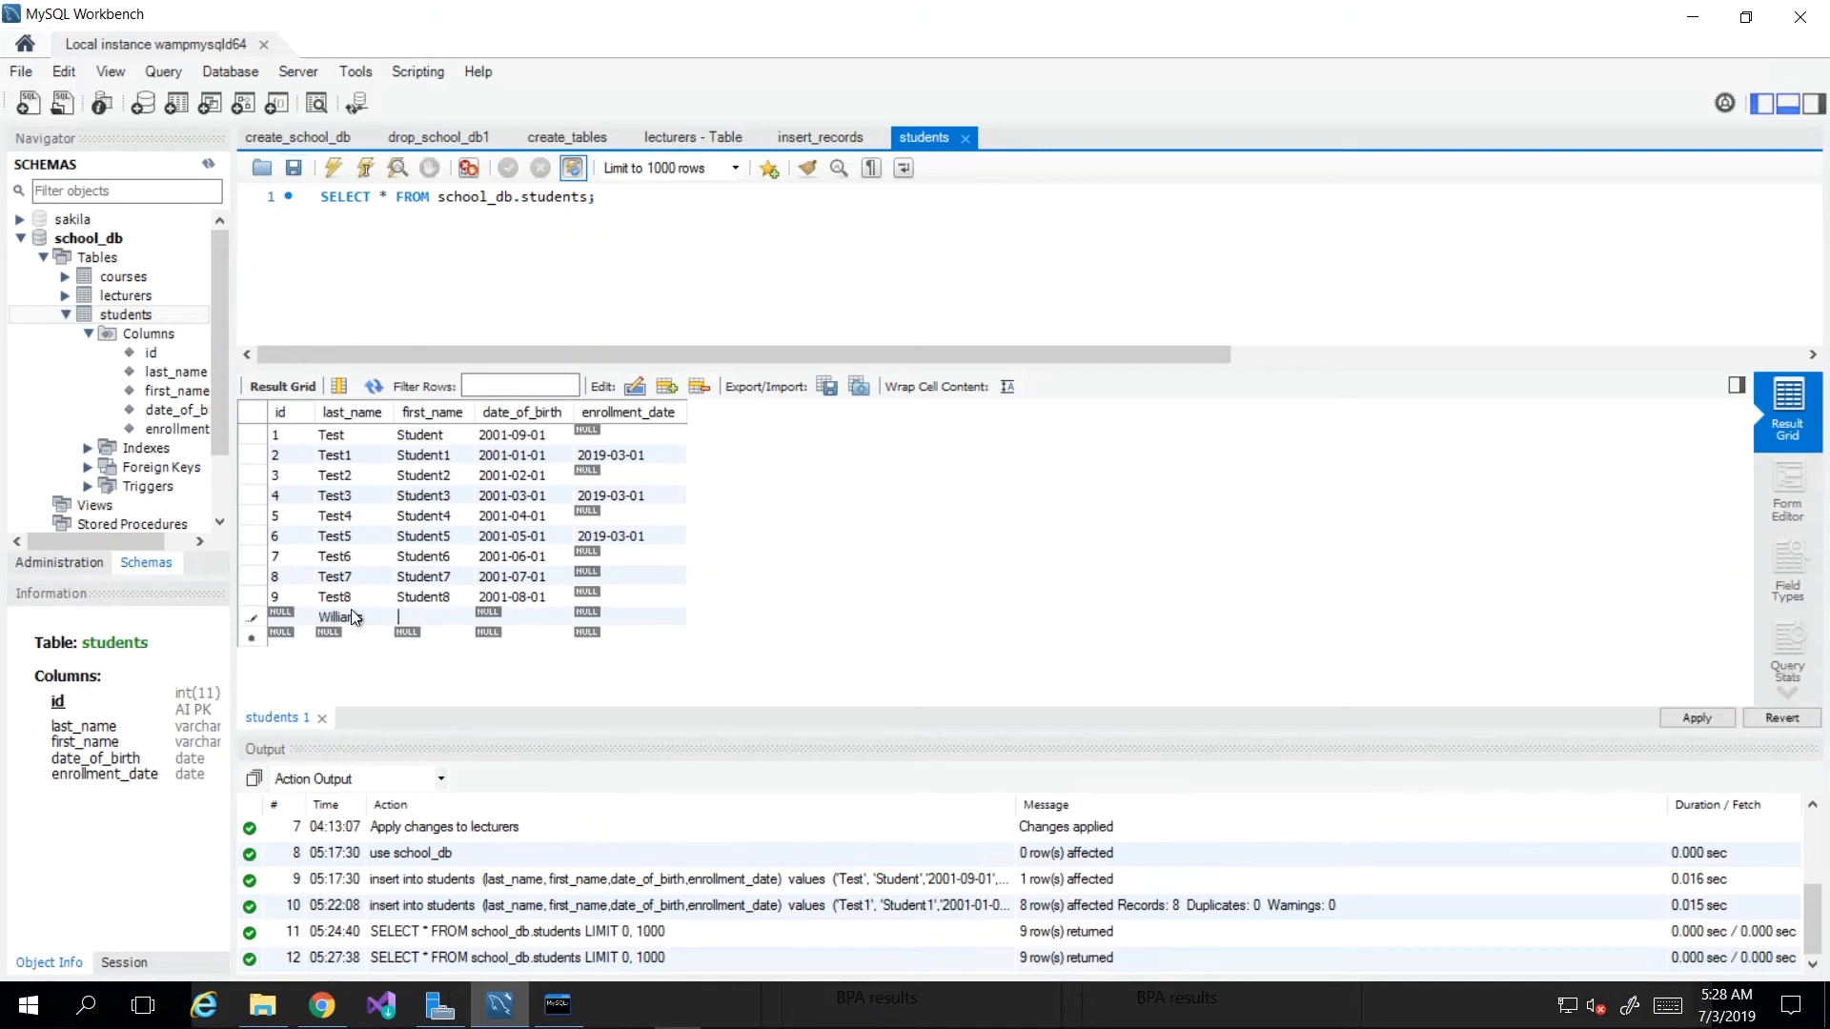
key("Tab")
type("2000-201-09")
double_click(606, 618)
type("null")
key("Return")
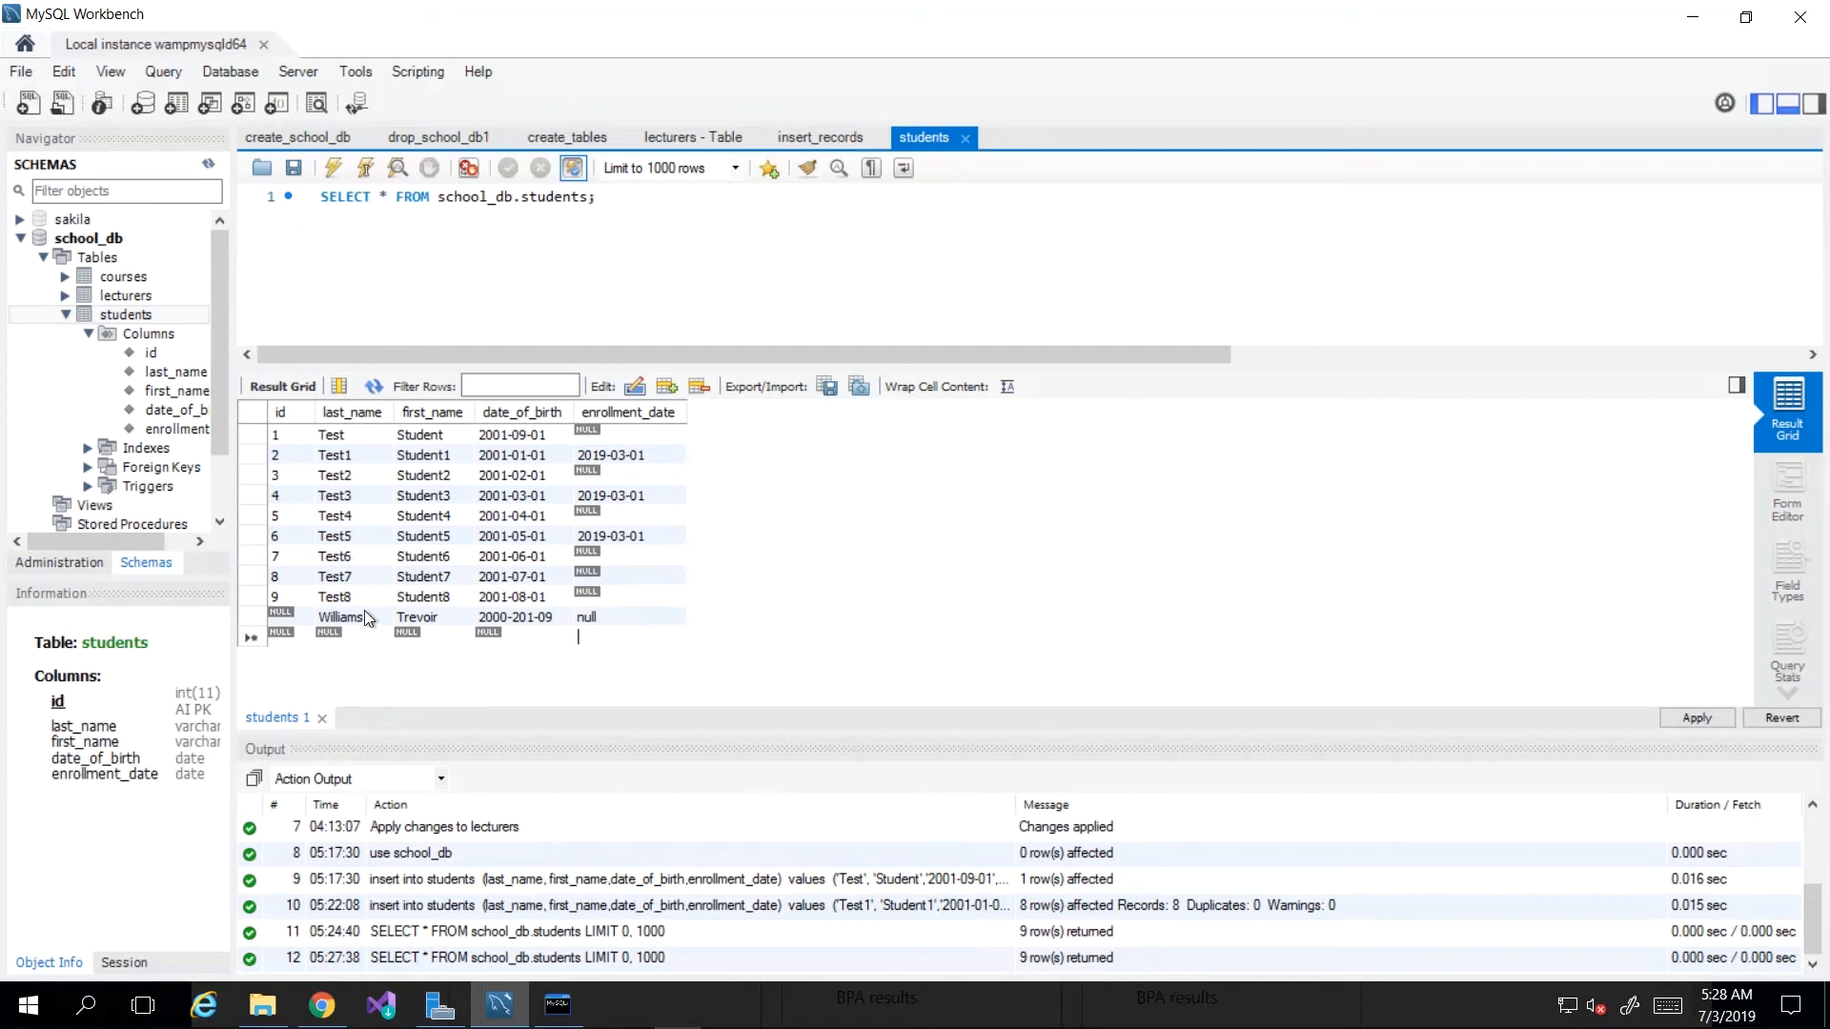
double_click(332, 636)
Step: Open the Apply SQL Script review and examine the INSERT INTO school_db.students statement
left_click(1695, 719)
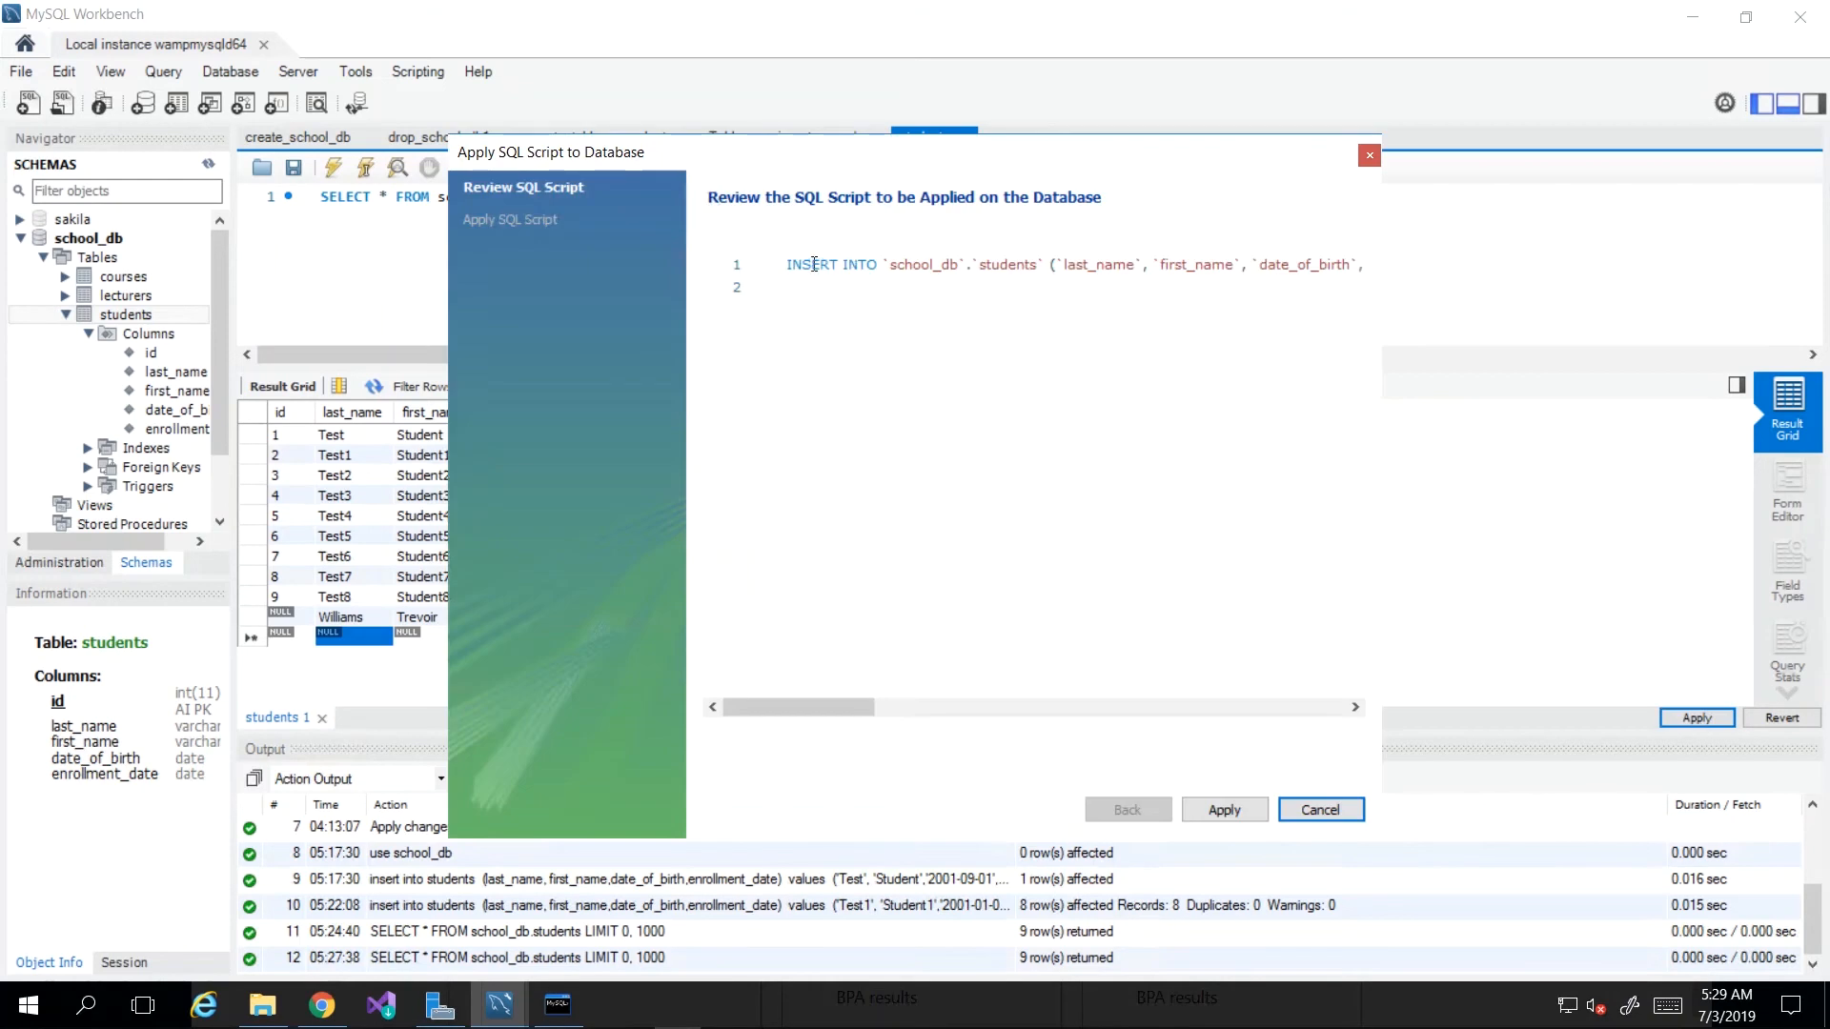
left_click_drag(789, 265, 1127, 298)
left_click(1014, 282)
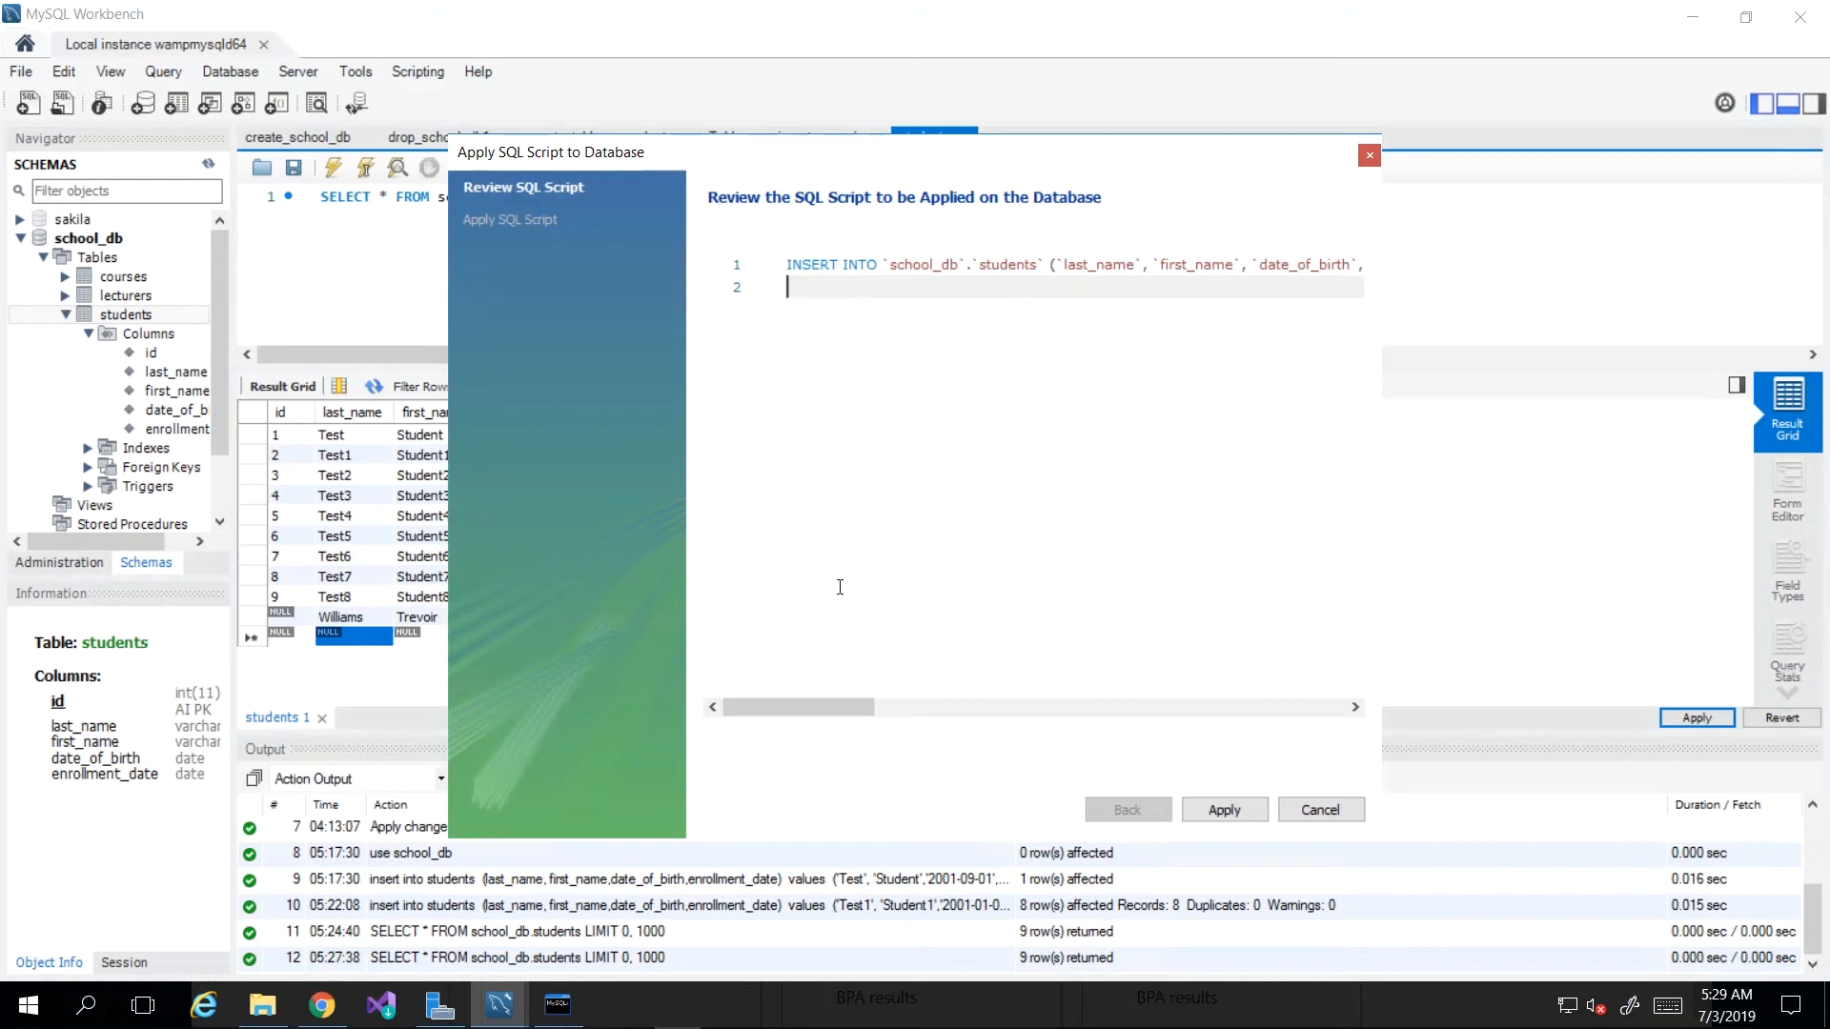
double_click(808, 265)
double_click(859, 265)
double_click(920, 265)
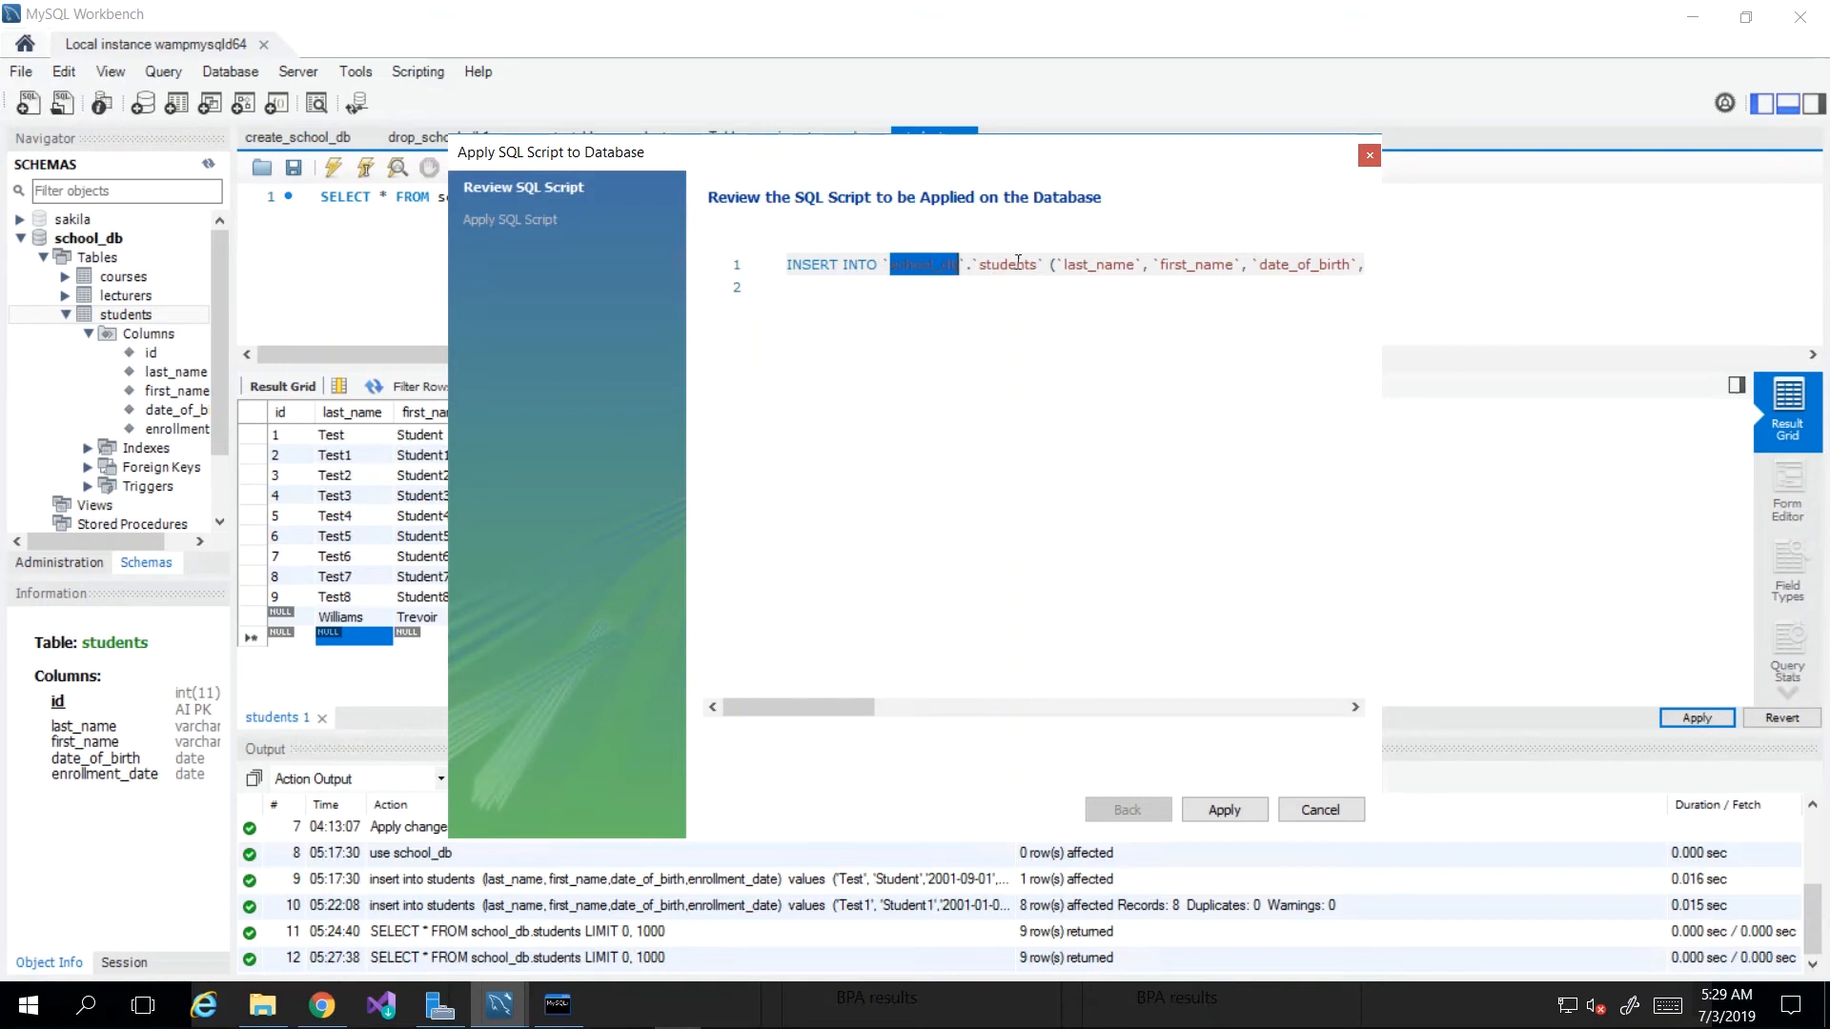
double_click(1017, 265)
left_click_drag(881, 264, 1038, 264)
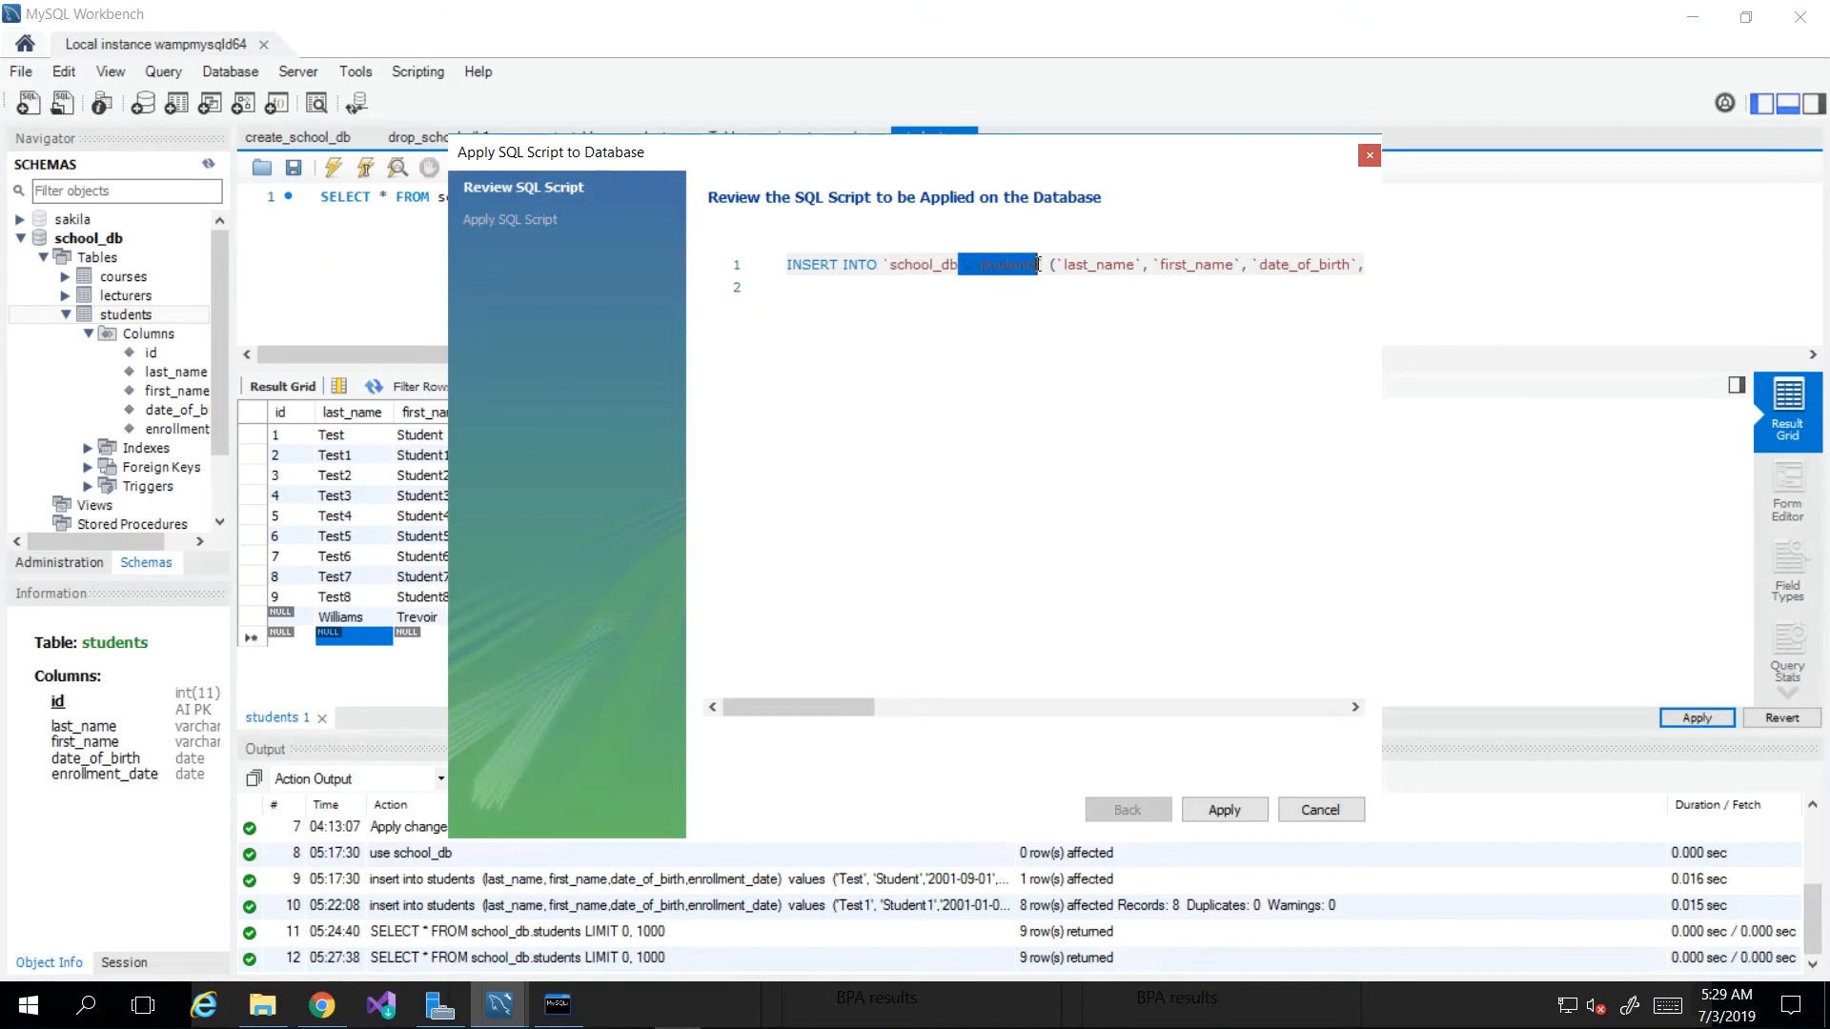
left_click(1046, 264)
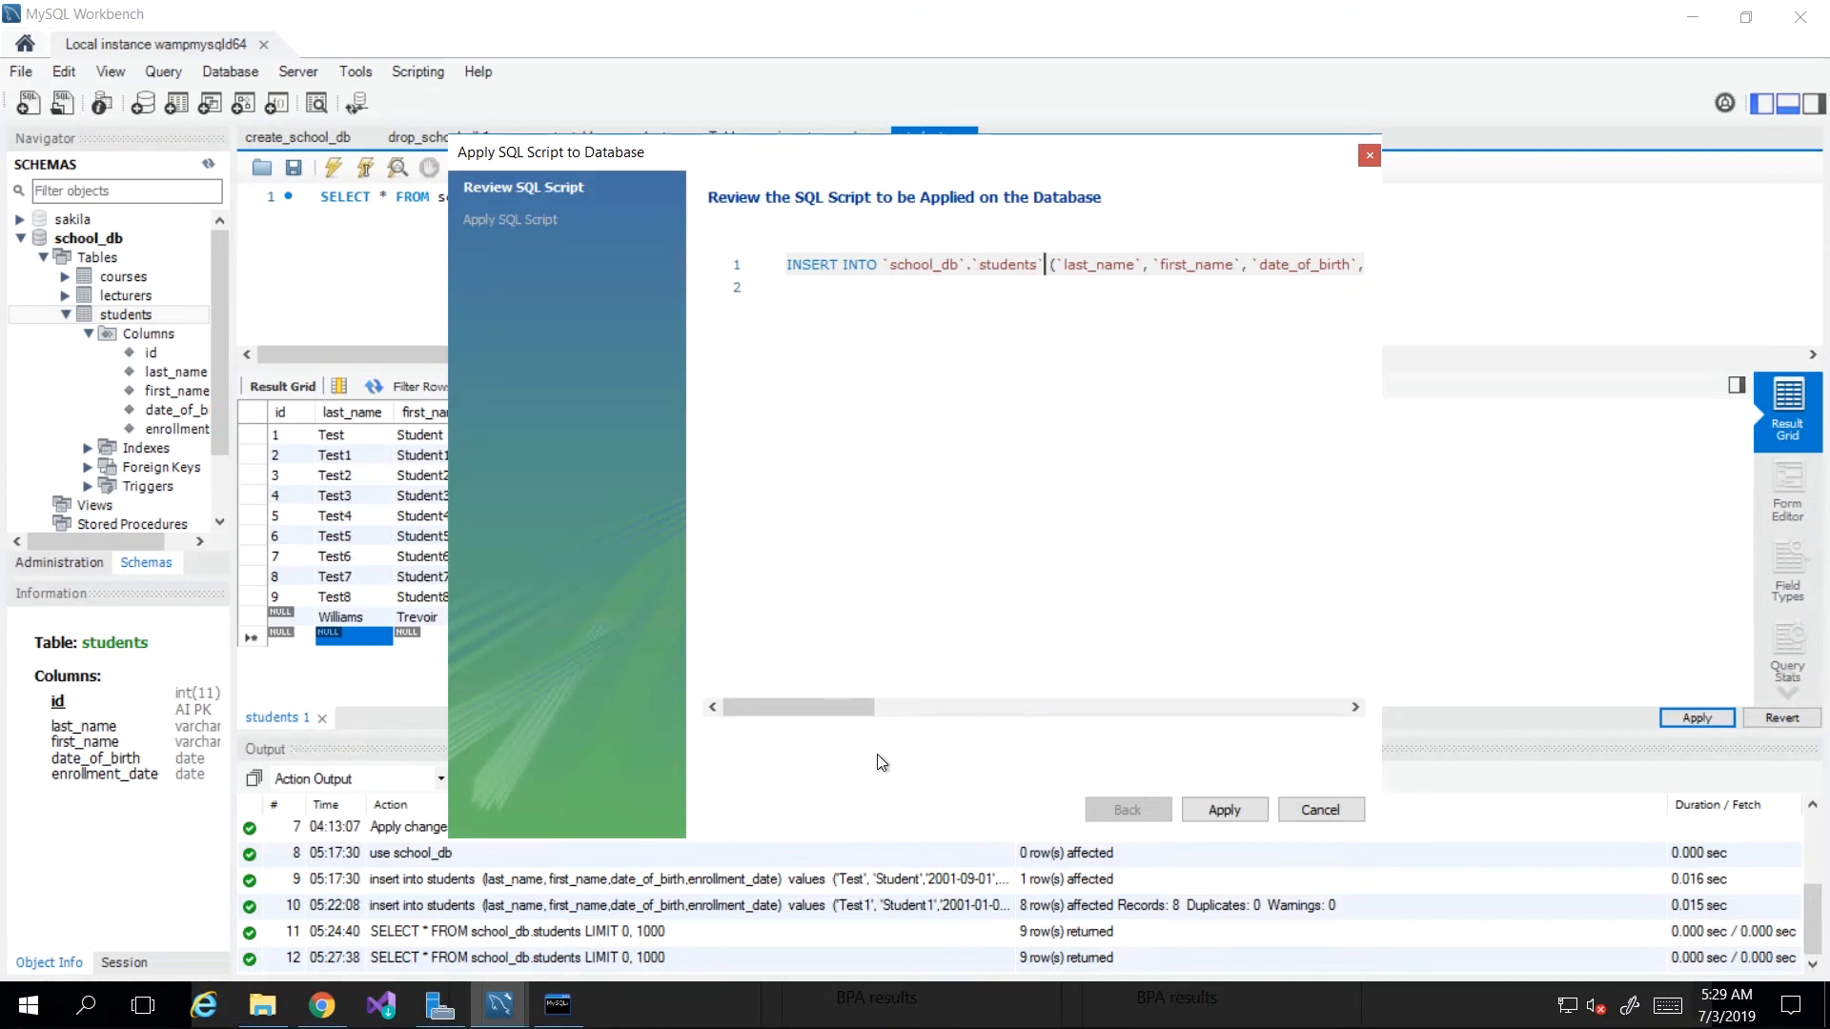
Step: Check the script's values: Williams, the first name and birth date 2000-201-09
left_click_drag(873, 707, 968, 710)
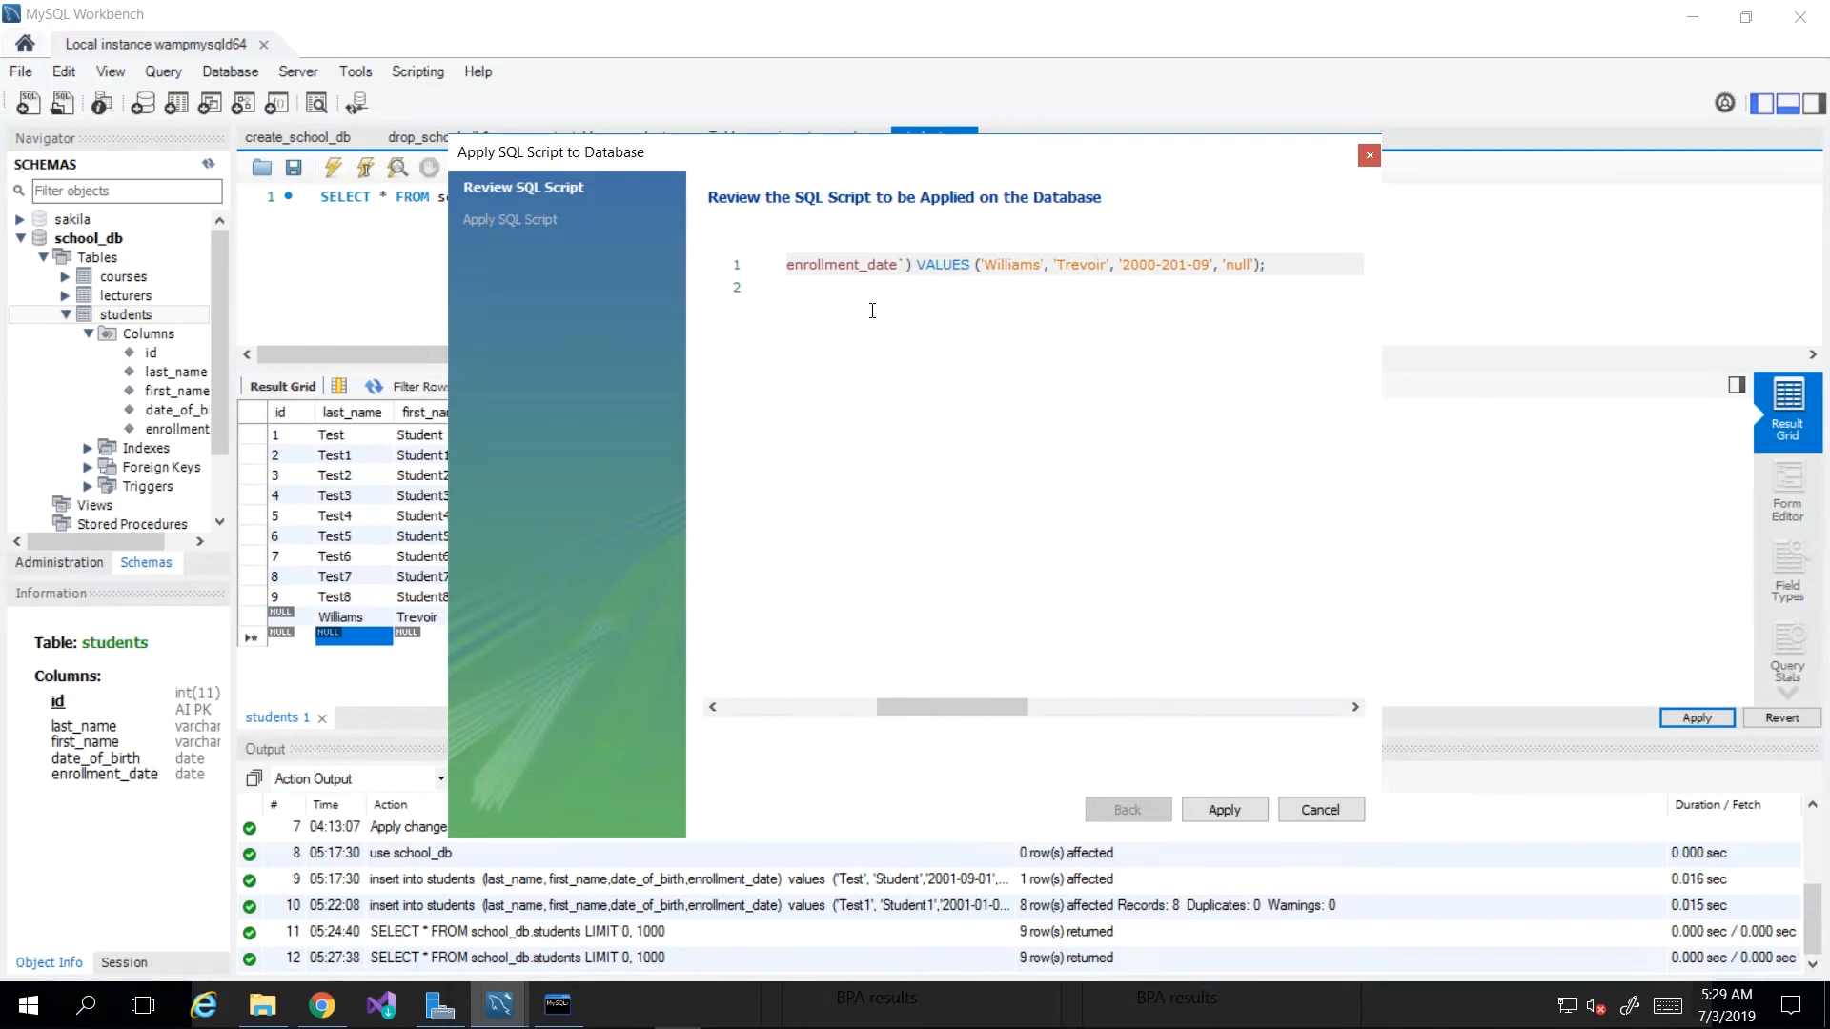
double_click(1000, 266)
double_click(1081, 266)
left_click_drag(1124, 266, 1211, 268)
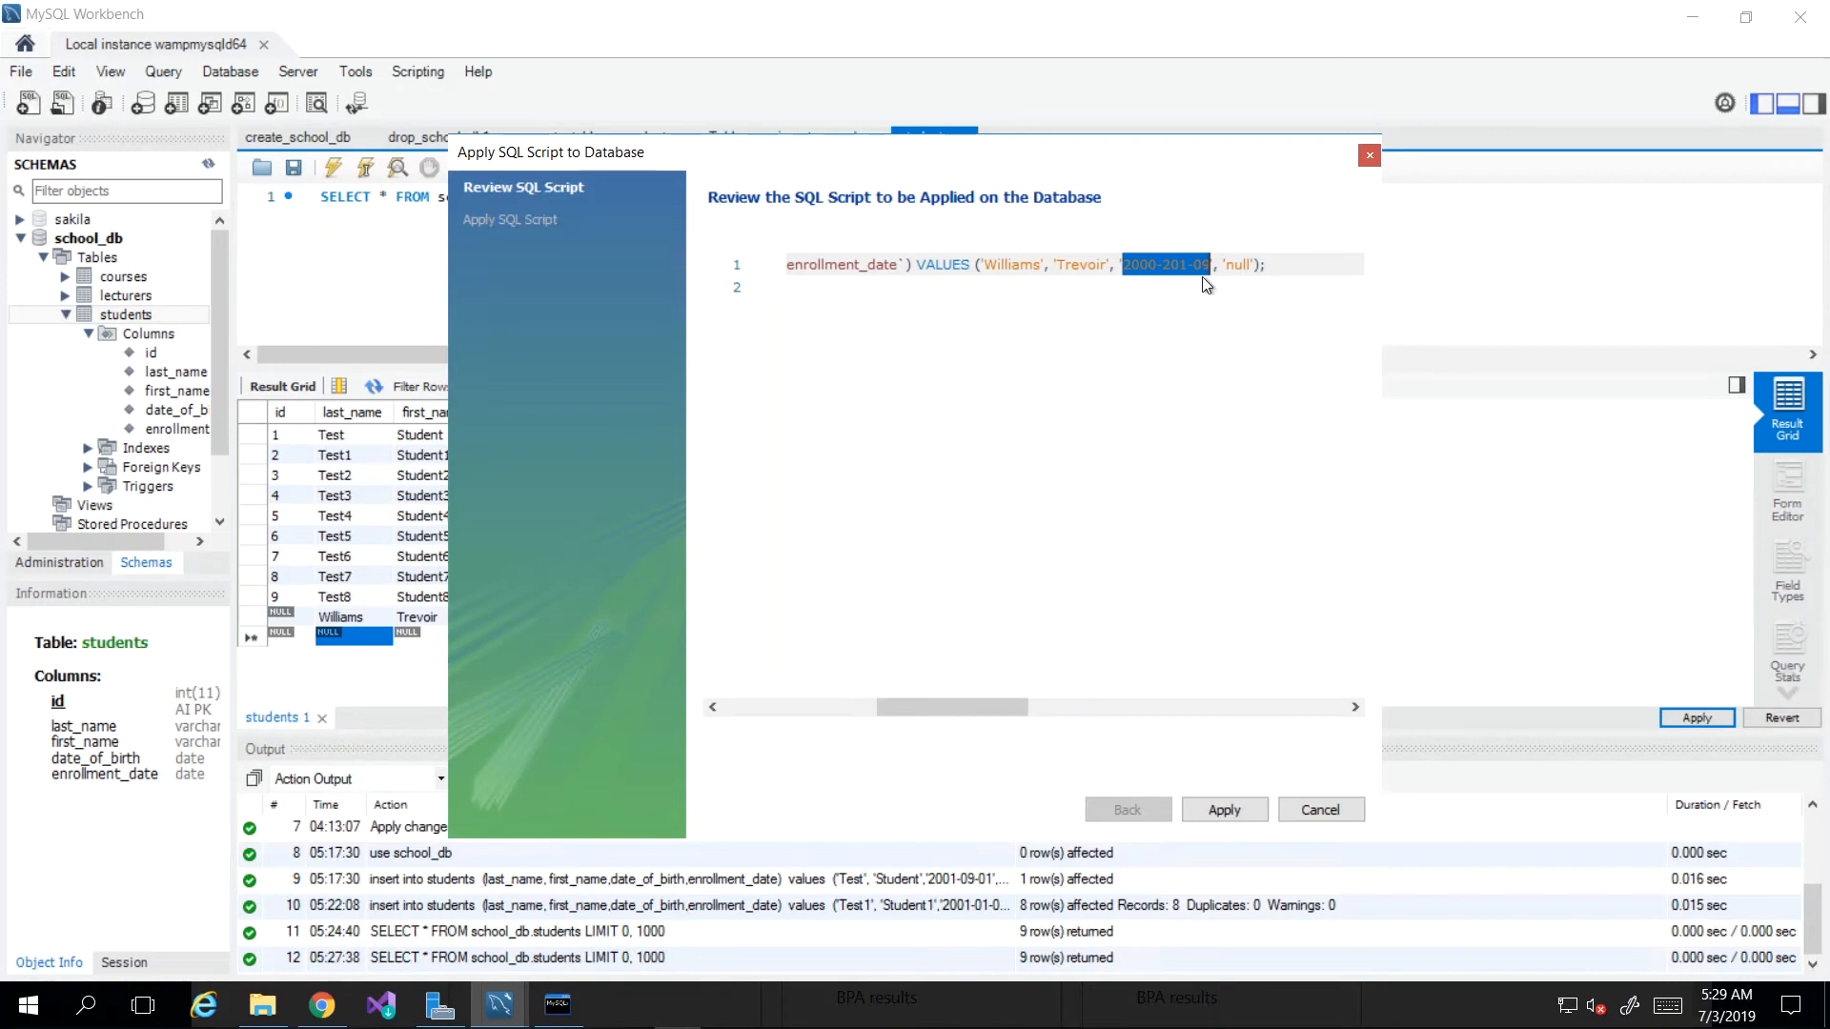
Step: Apply the insert and examine error 1292's rejected date '2000-201-09', especially the 201 part
left_click(1223, 809)
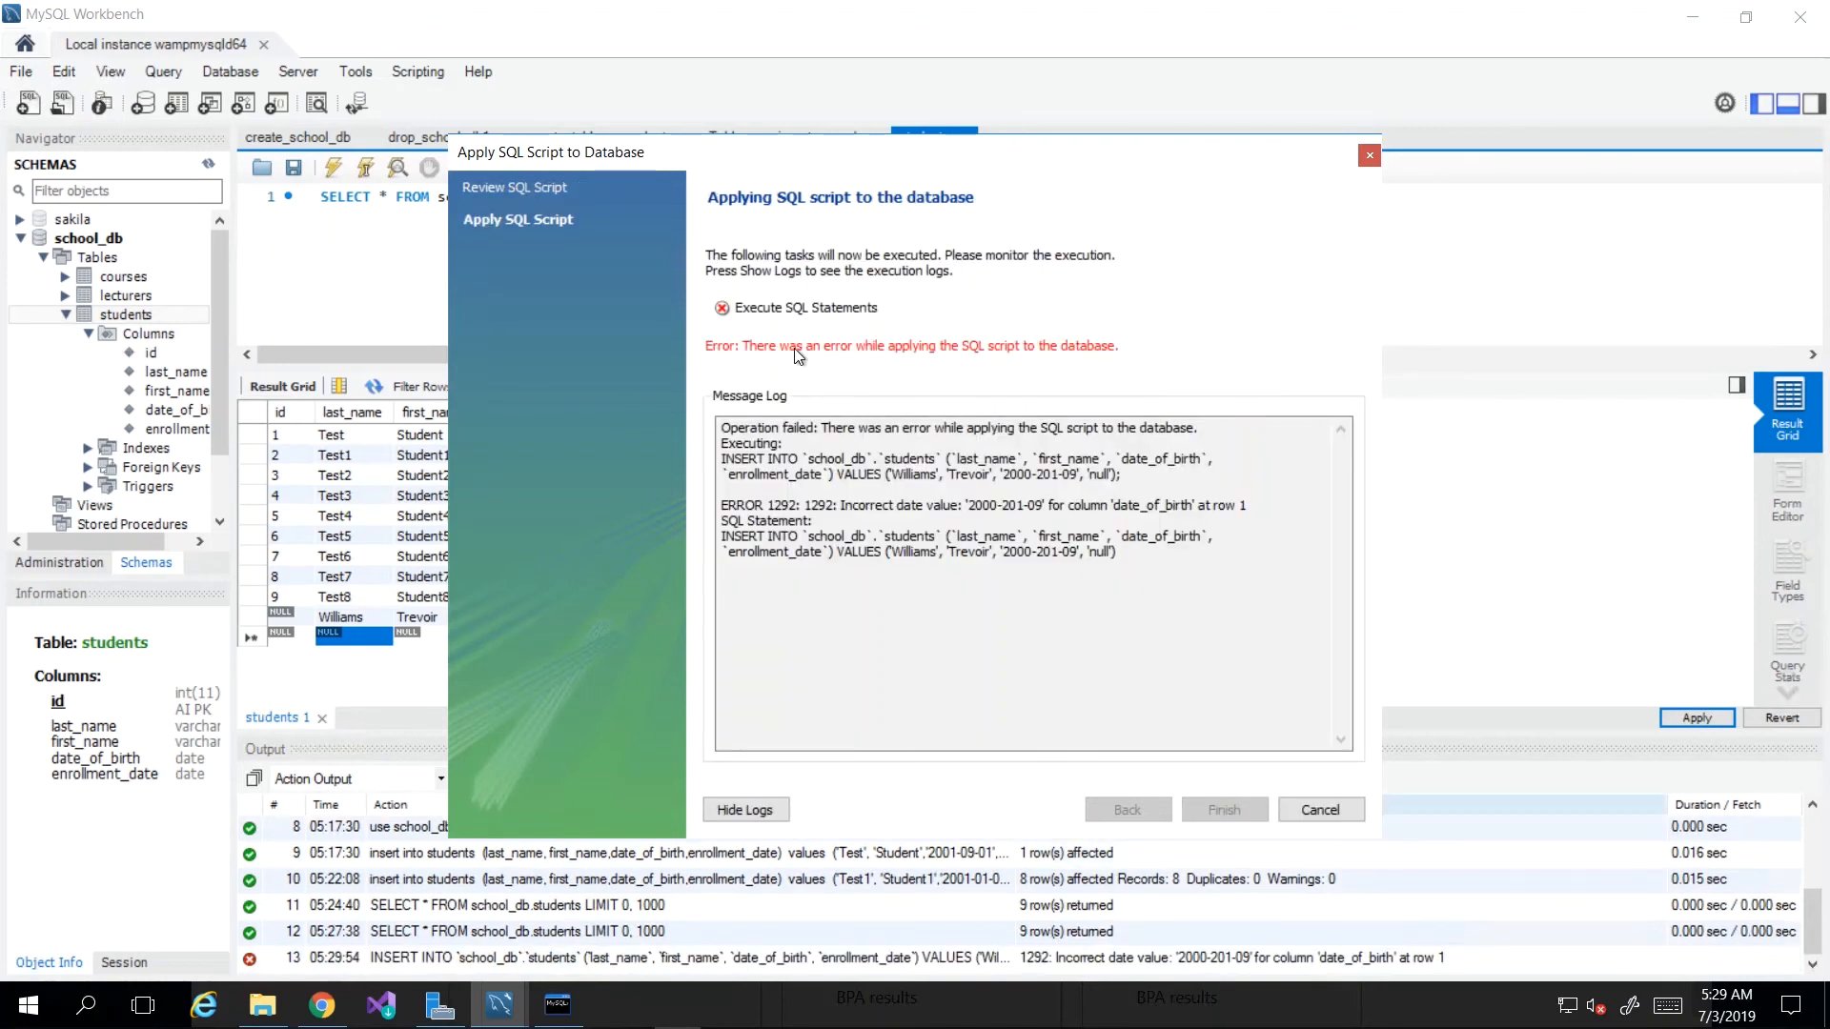
double_click(852, 505)
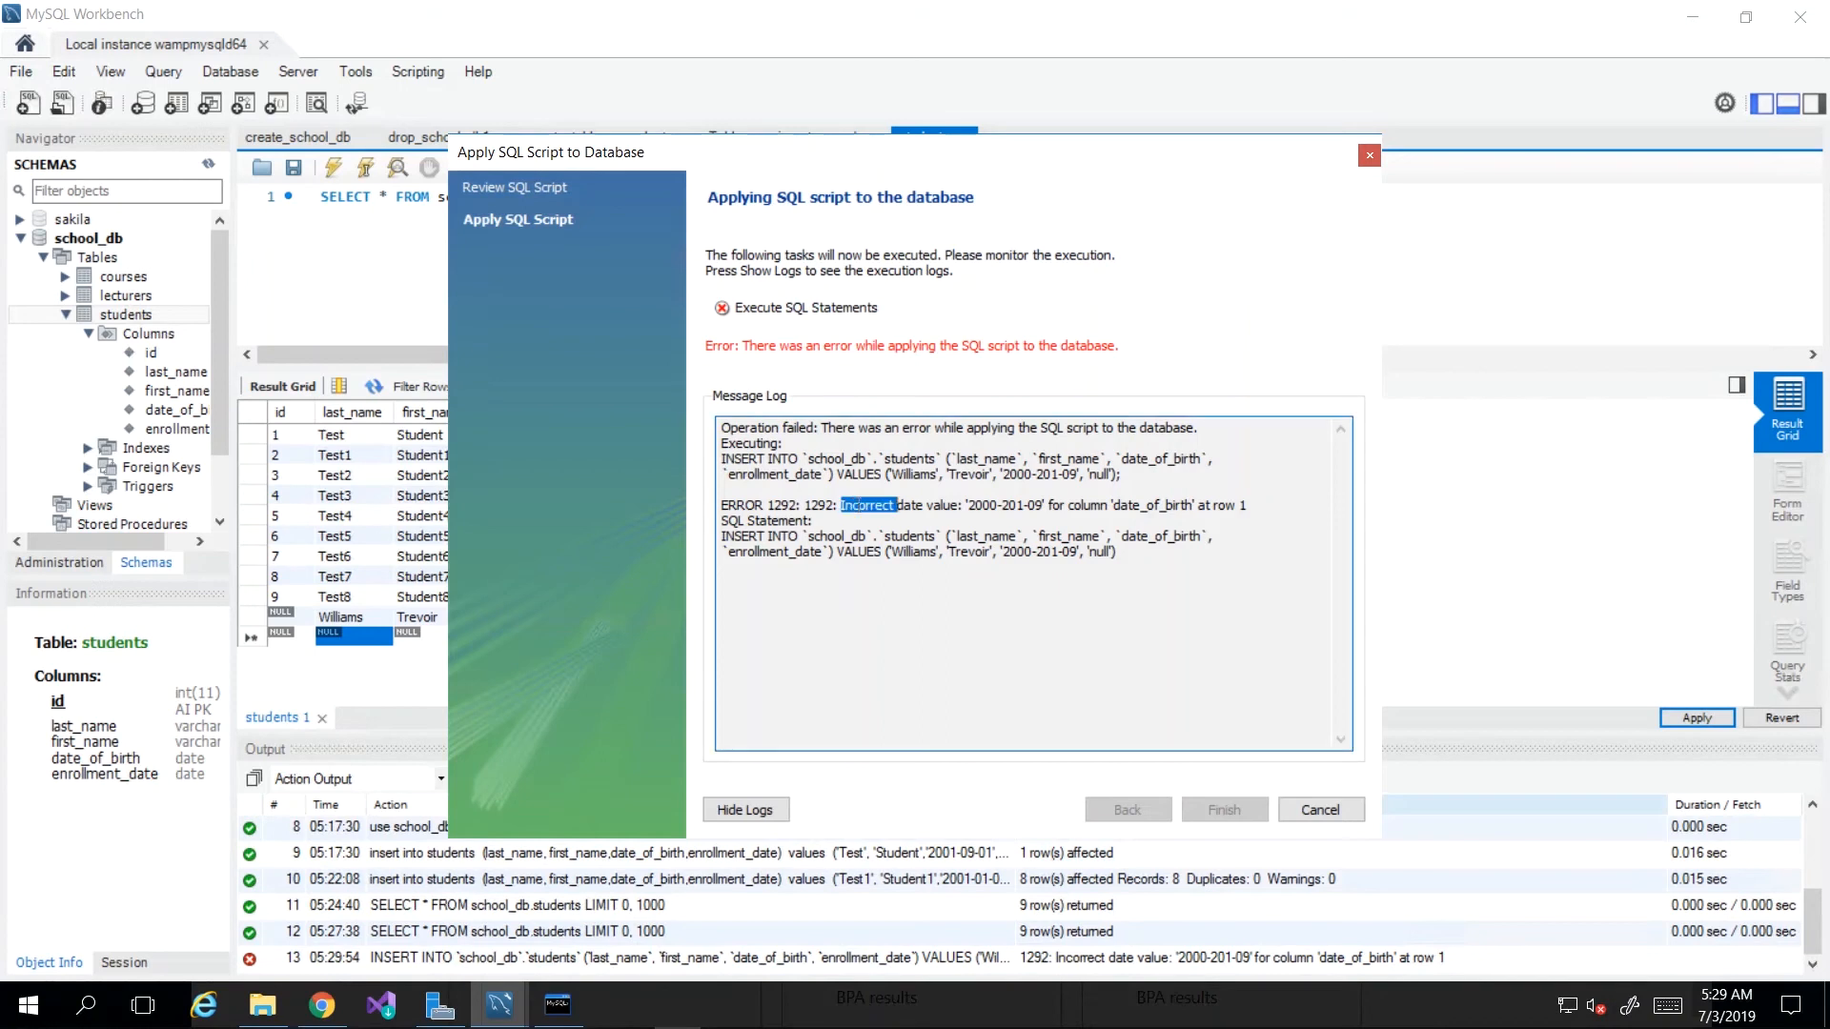
double_click(982, 505)
double_click(1014, 505)
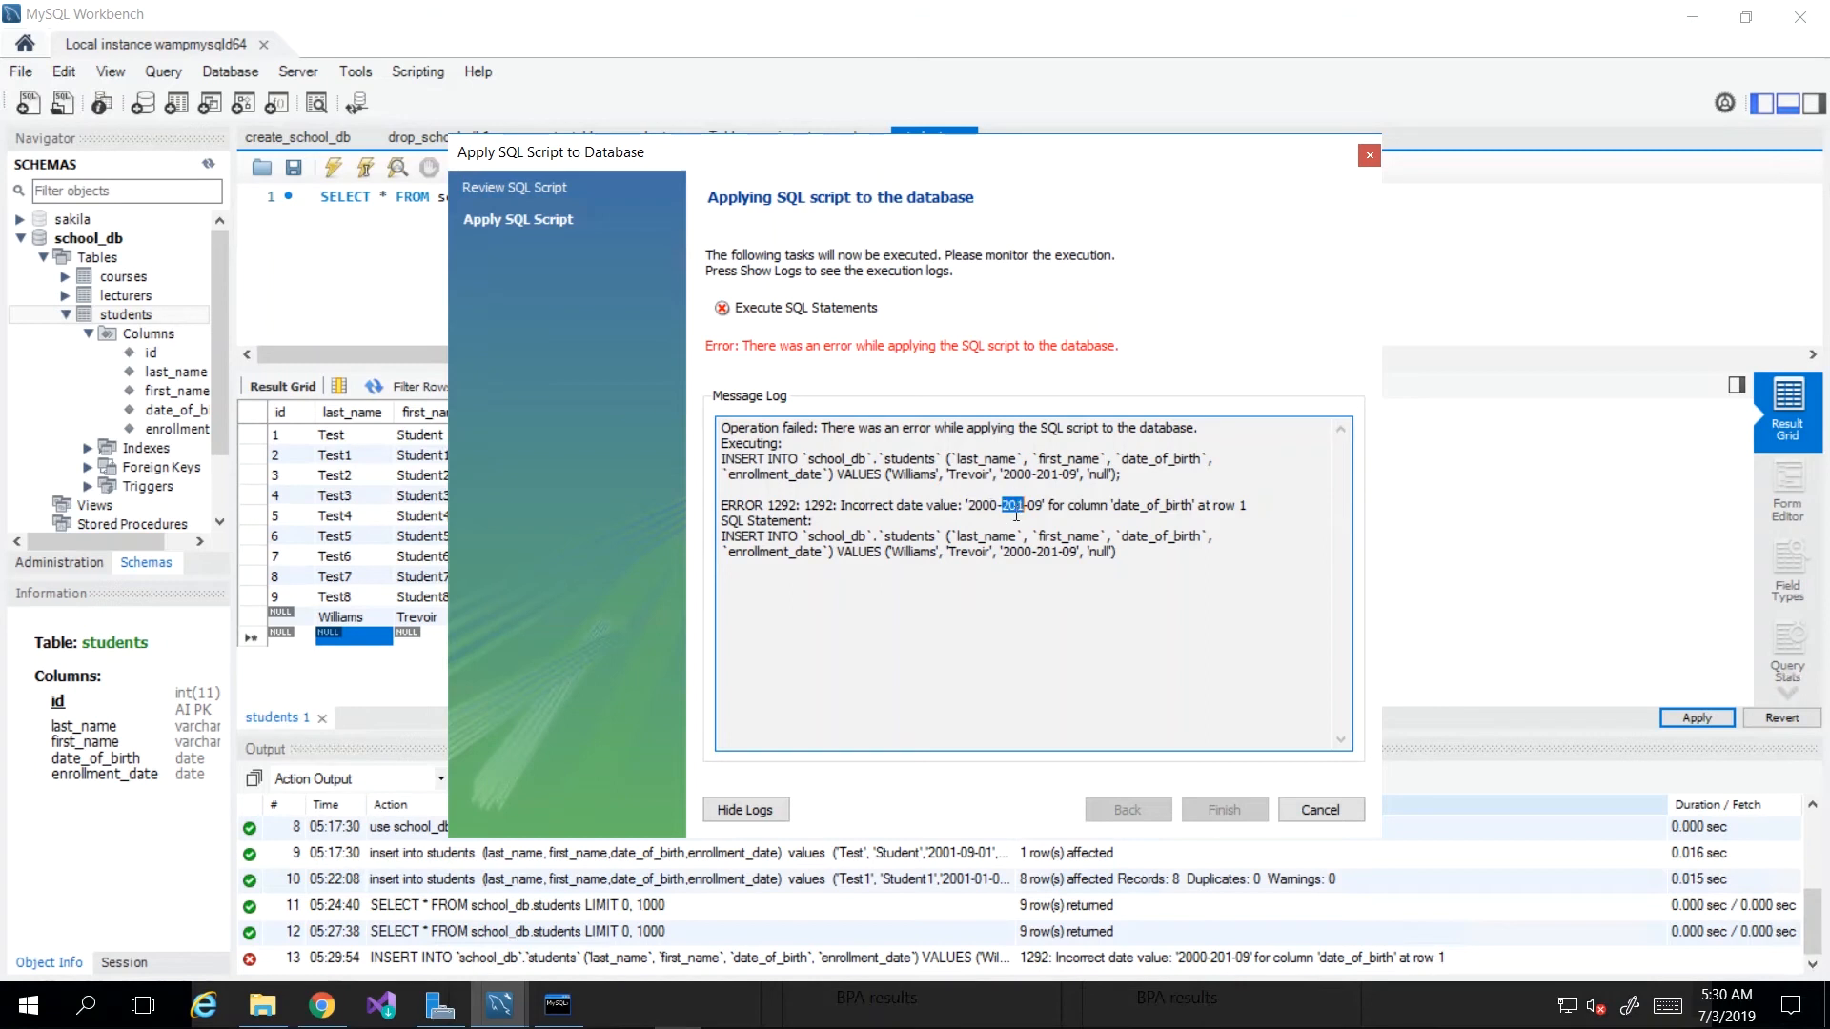
double_click(987, 506)
double_click(1013, 506)
double_click(1037, 506)
left_click(1016, 503)
double_click(1014, 505)
Step: Cancel the failed apply and delete a digit from Williams' birth date, making it 2000-21-09
left_click(1334, 809)
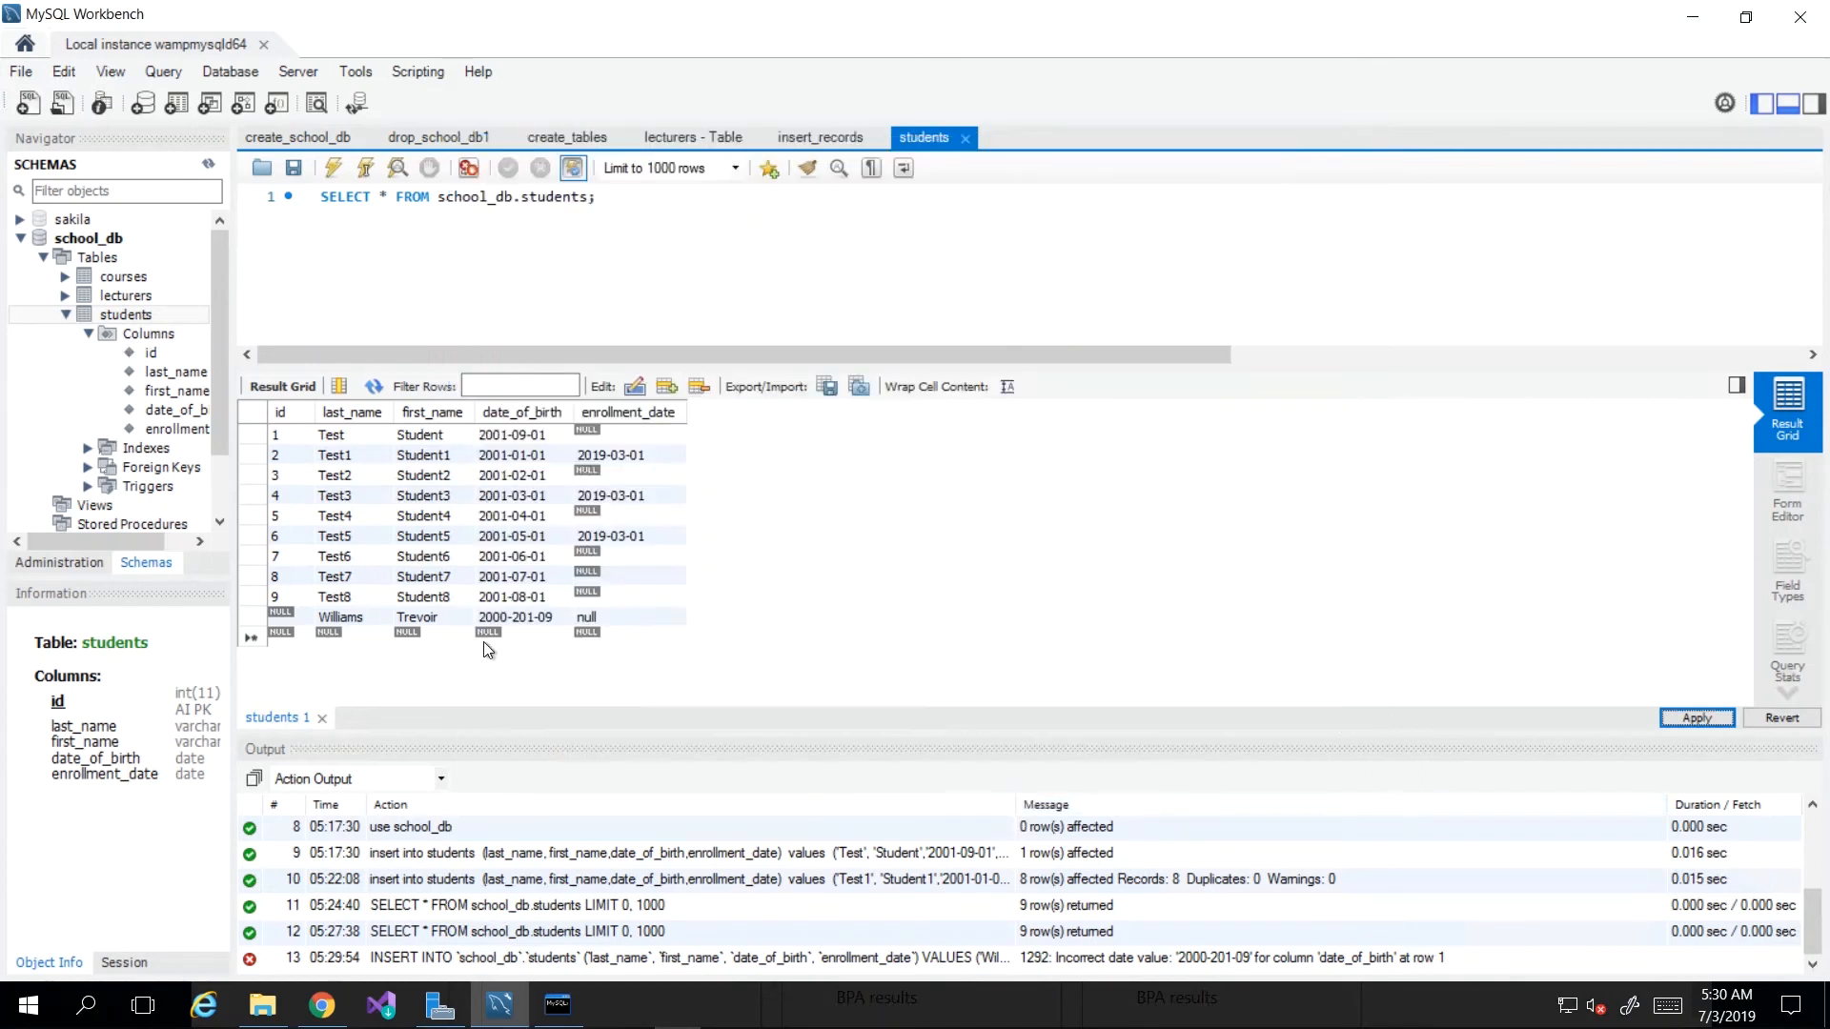
left_click(526, 617)
left_click(526, 617)
key("BackSpace")
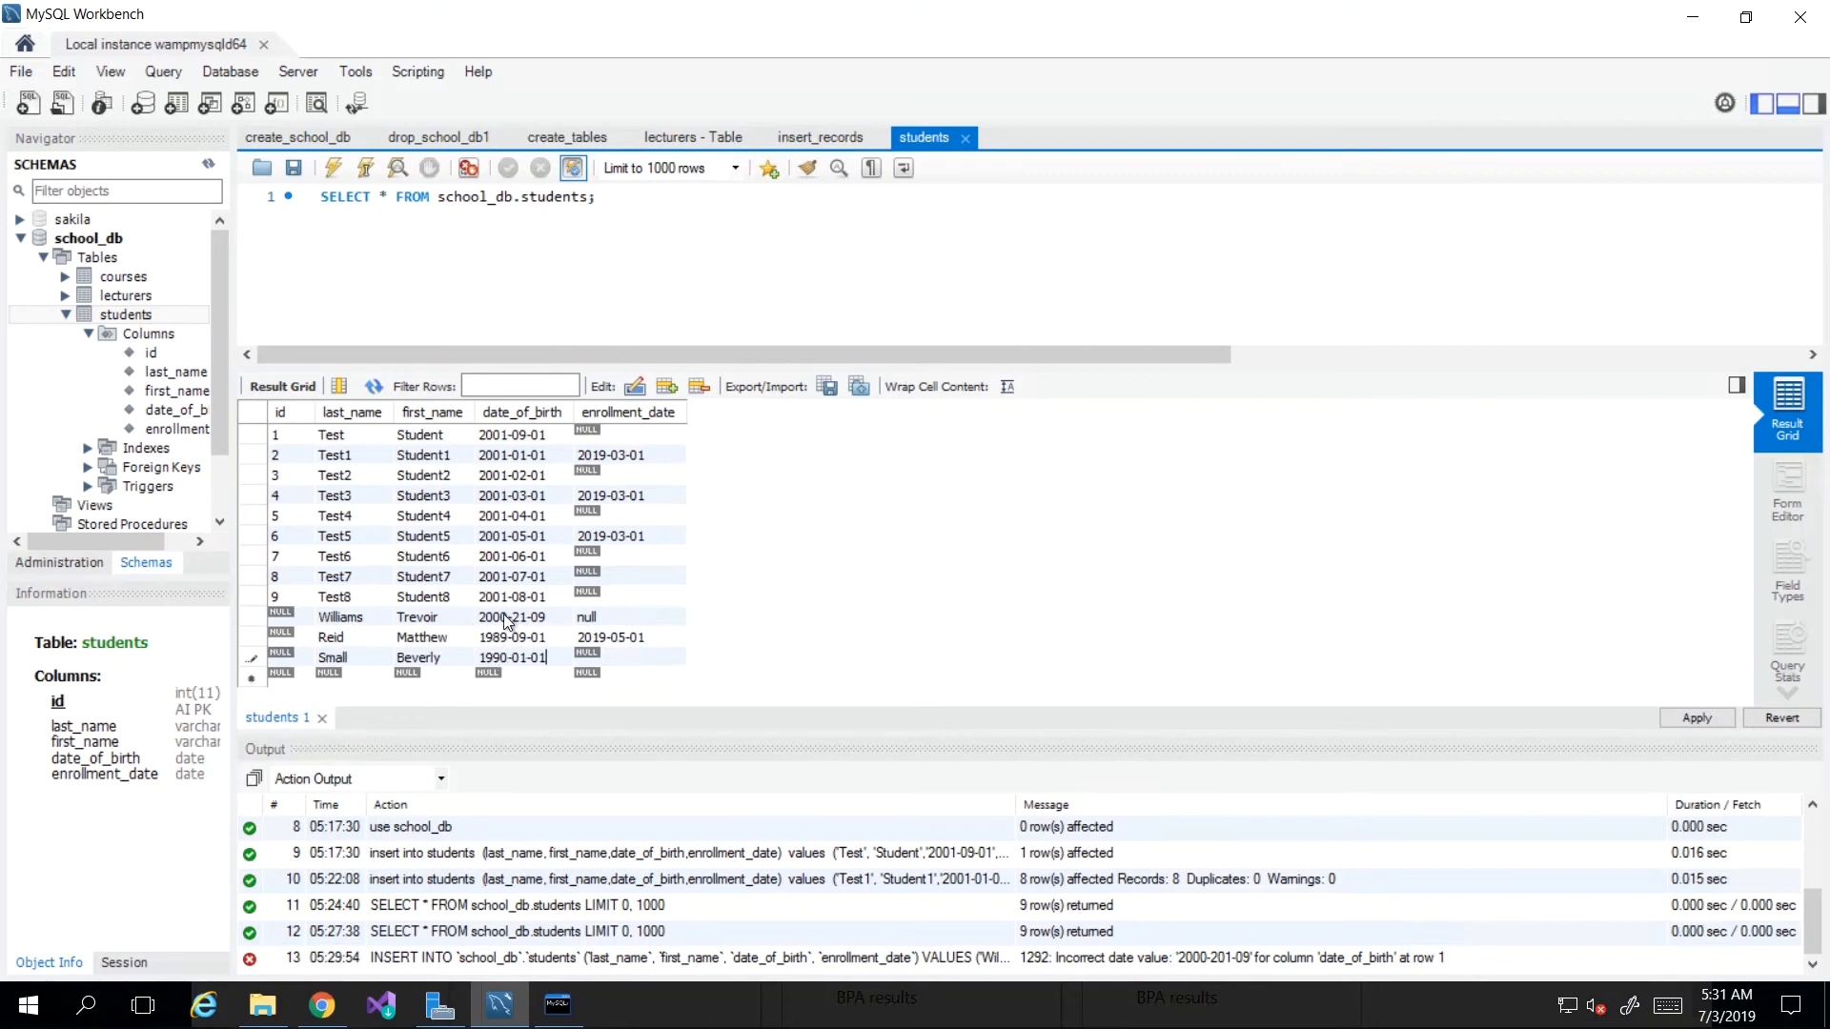
Step: Check the Williams, Reid and Small date cells and review the three pending INSERT statements
left_click(539, 623)
left_click(515, 639)
left_click(519, 659)
left_click(592, 636)
left_click(1692, 719)
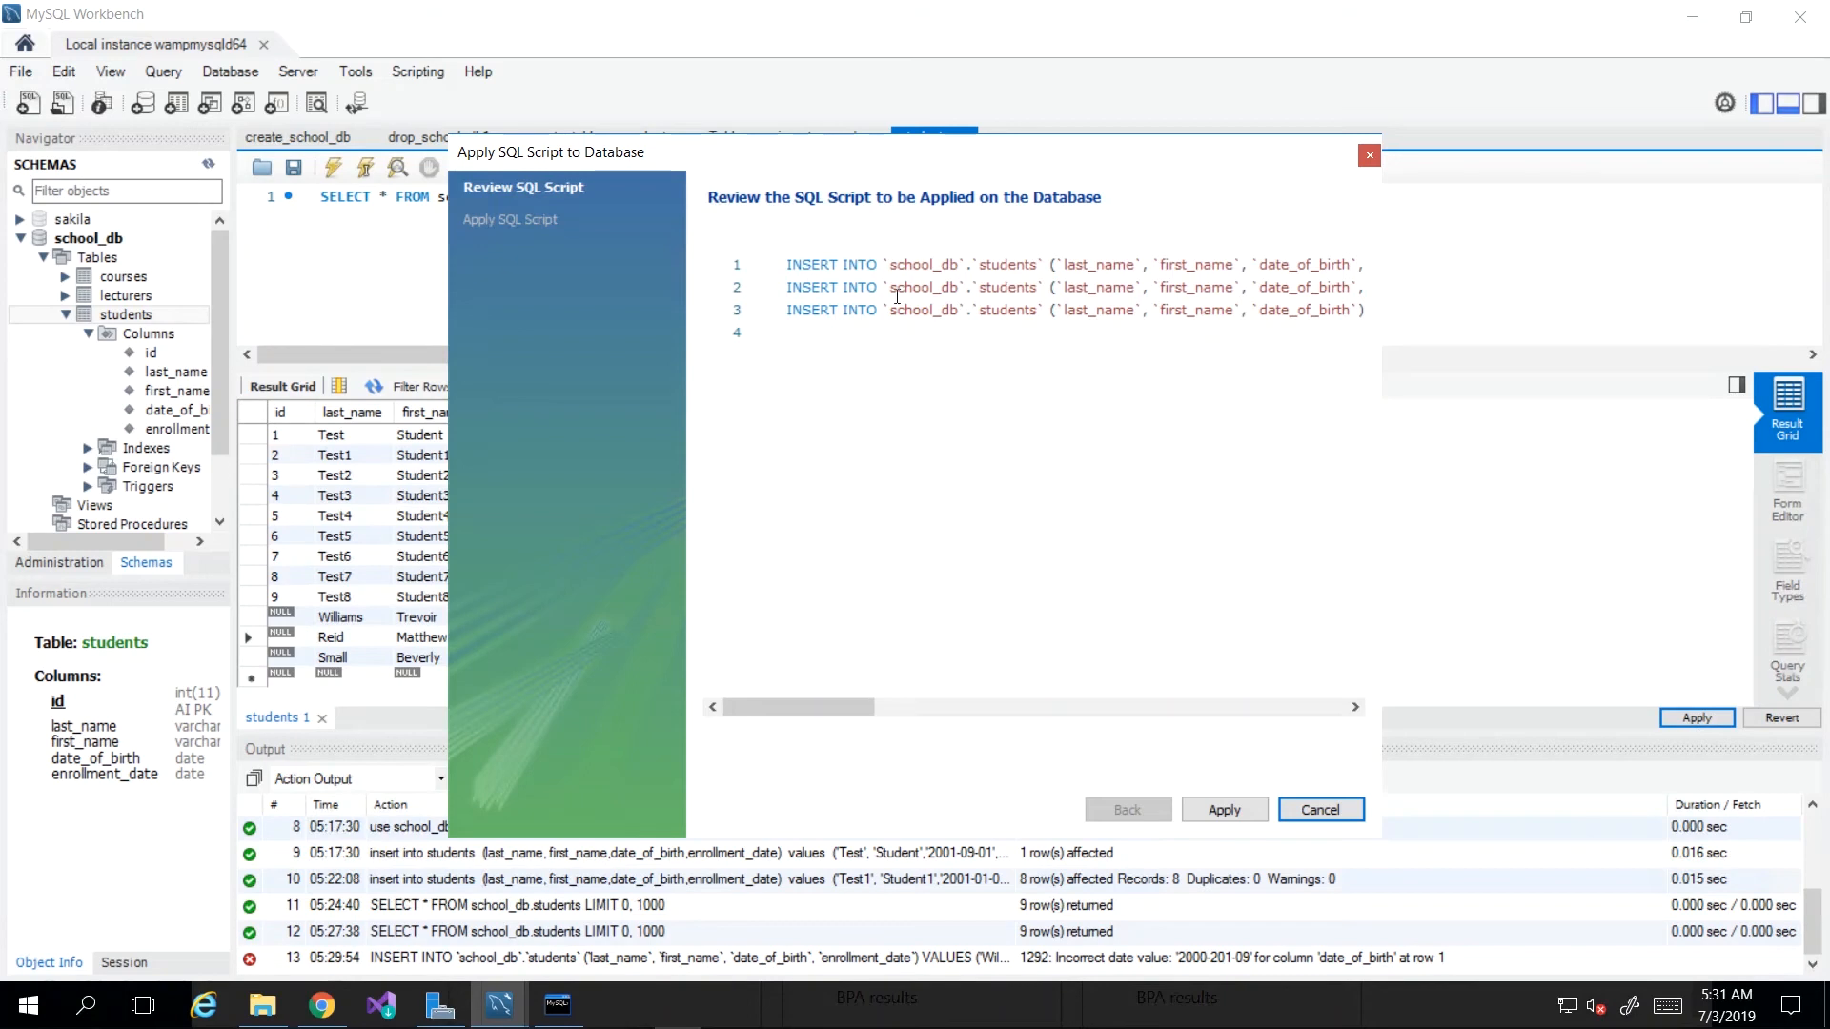
Step: Inspect the three INSERT statements' values, then apply them, failing with error 1292 on '2000-21-09'
left_click_drag(831, 705, 784, 707)
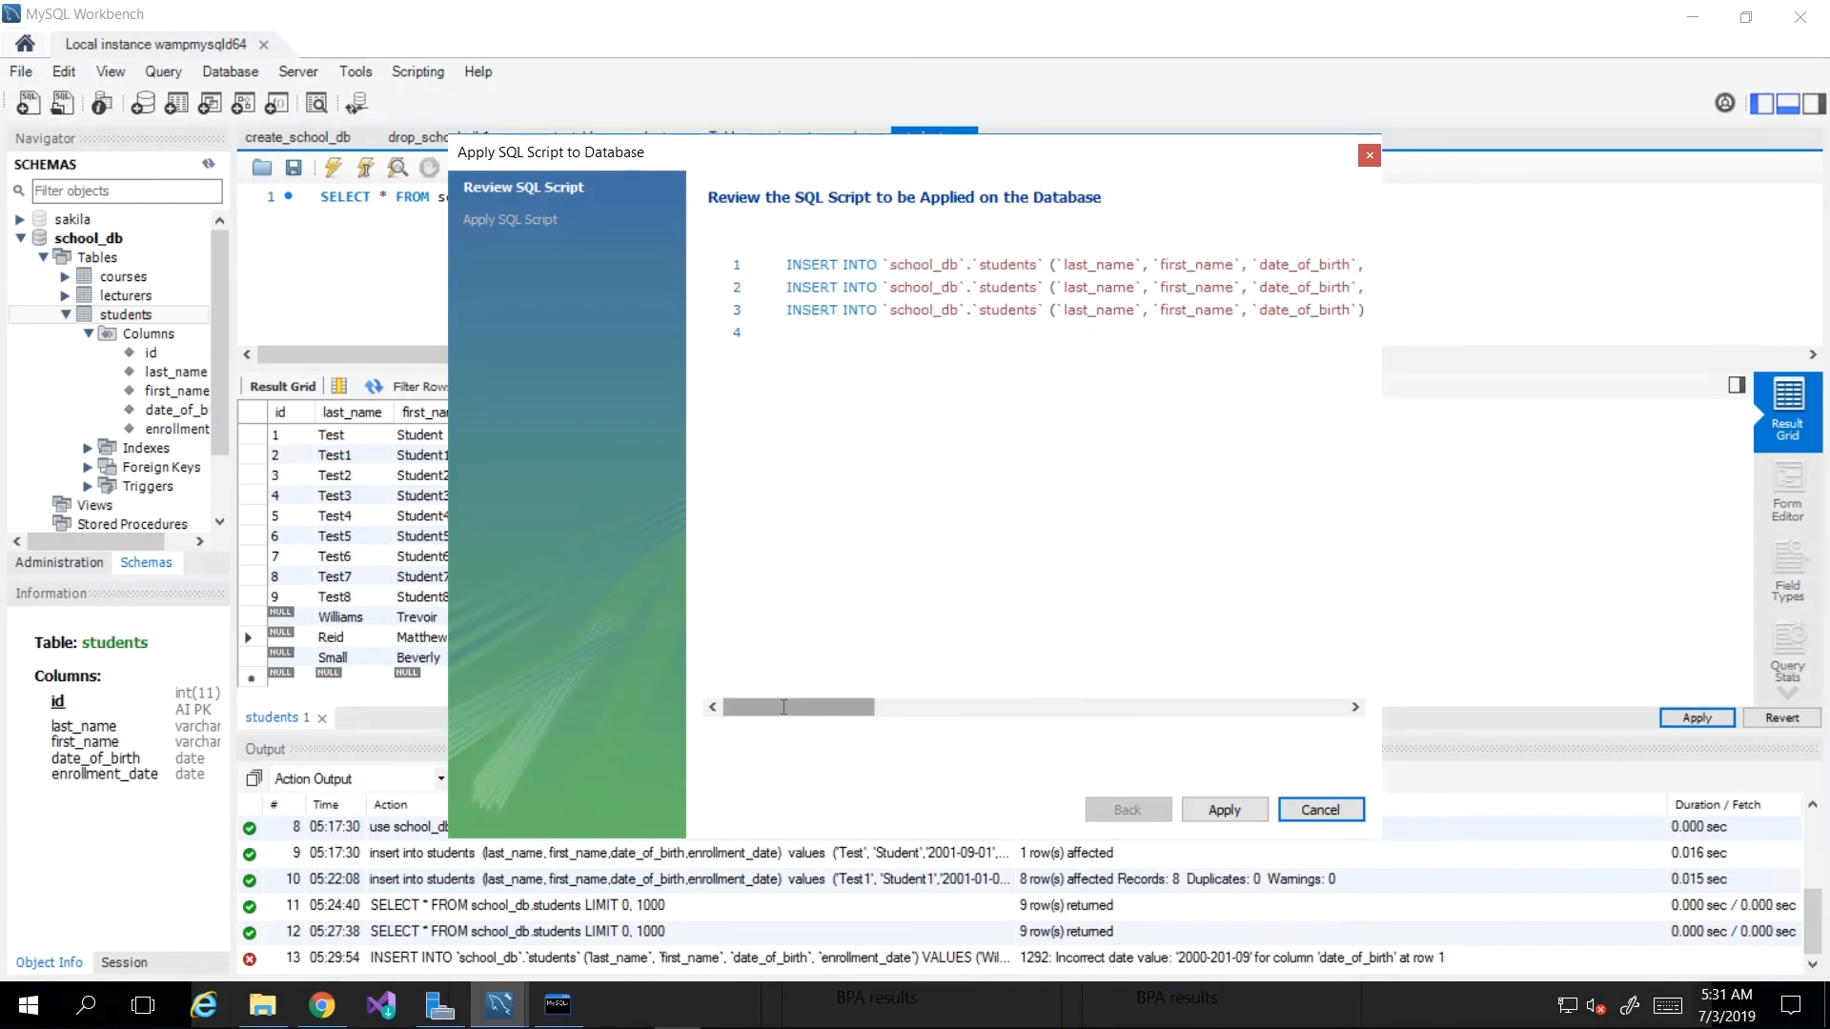
left_click(788, 264)
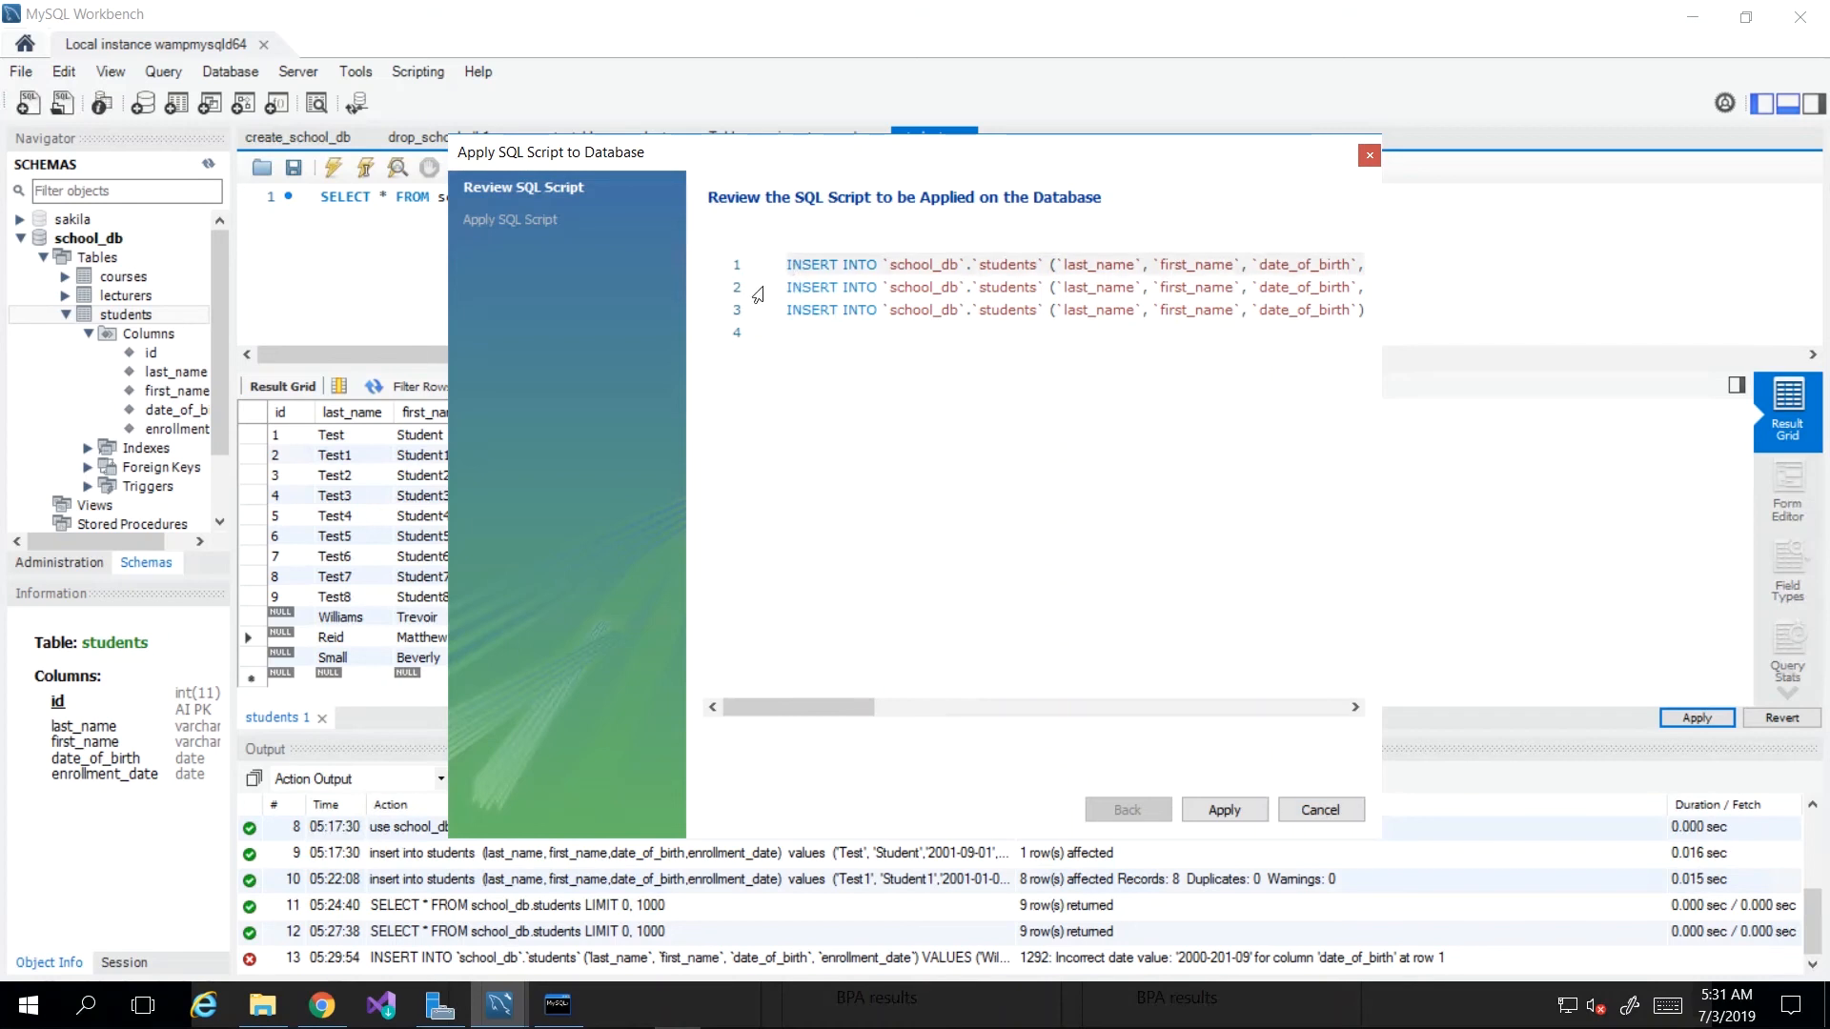
left_click_drag(811, 287, 1022, 307)
left_click(813, 293)
left_click(866, 288)
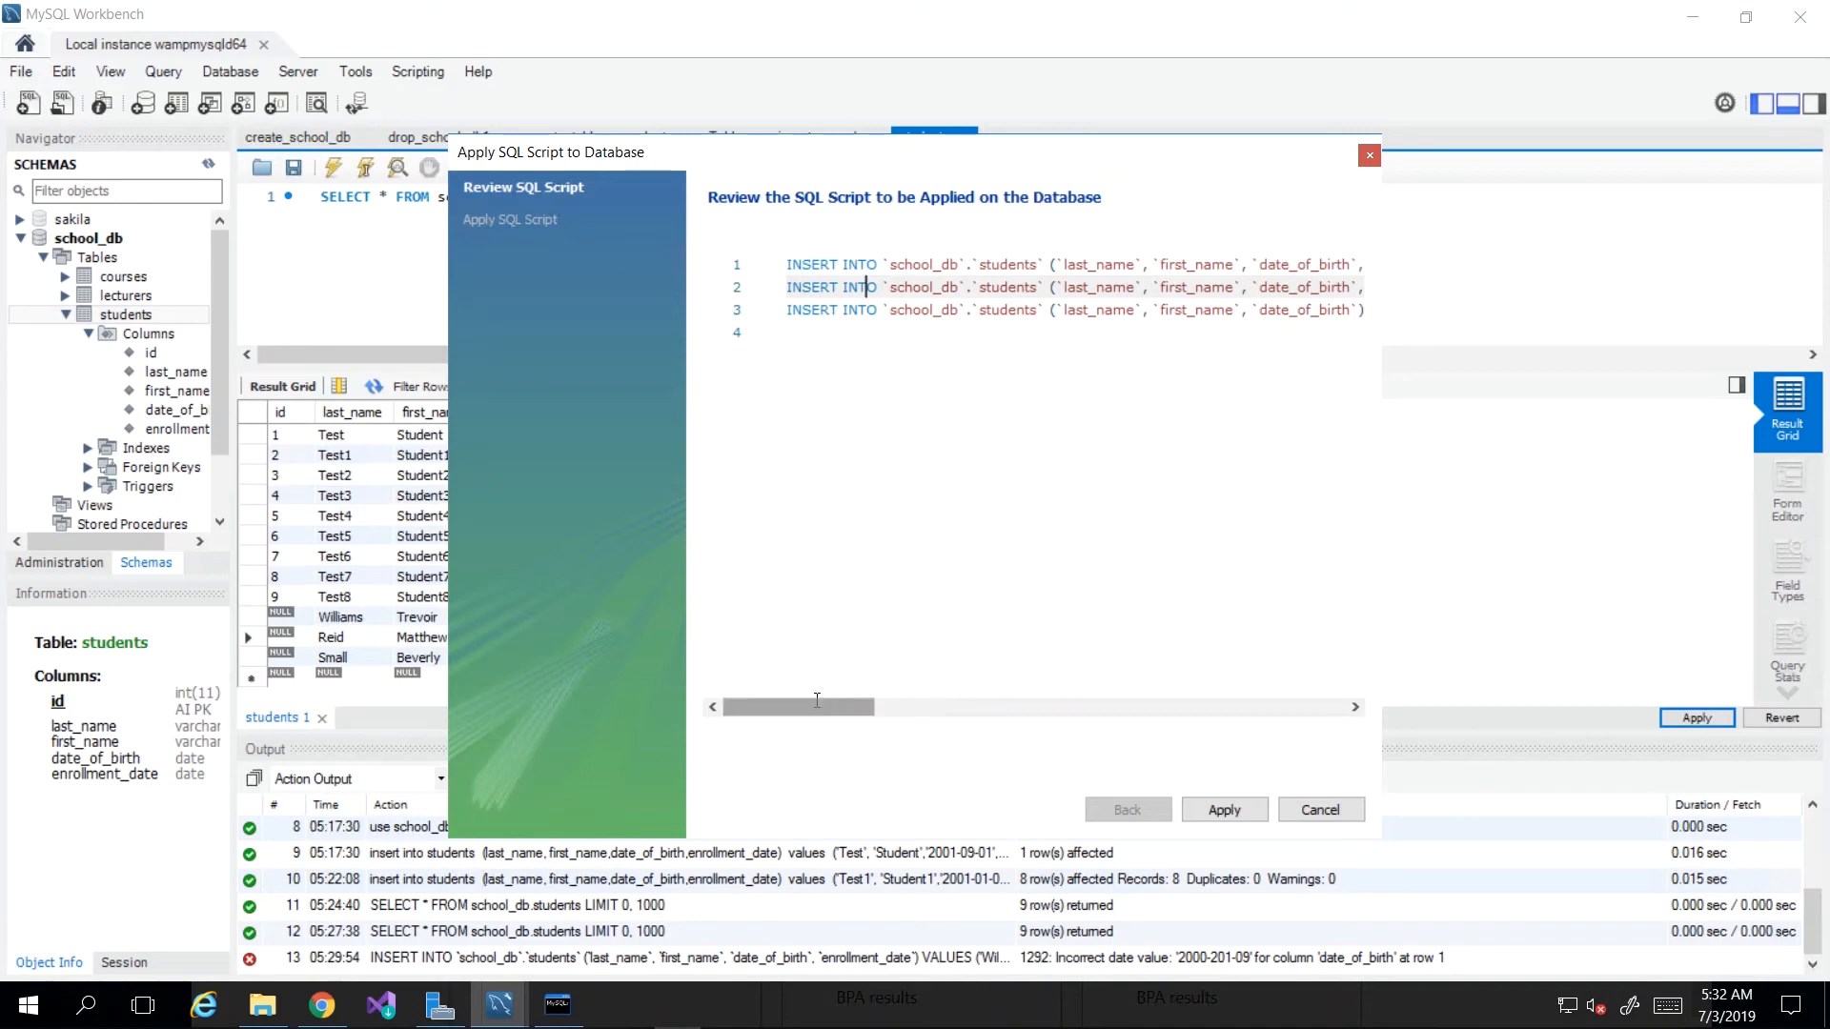
left_click_drag(825, 706, 1027, 713)
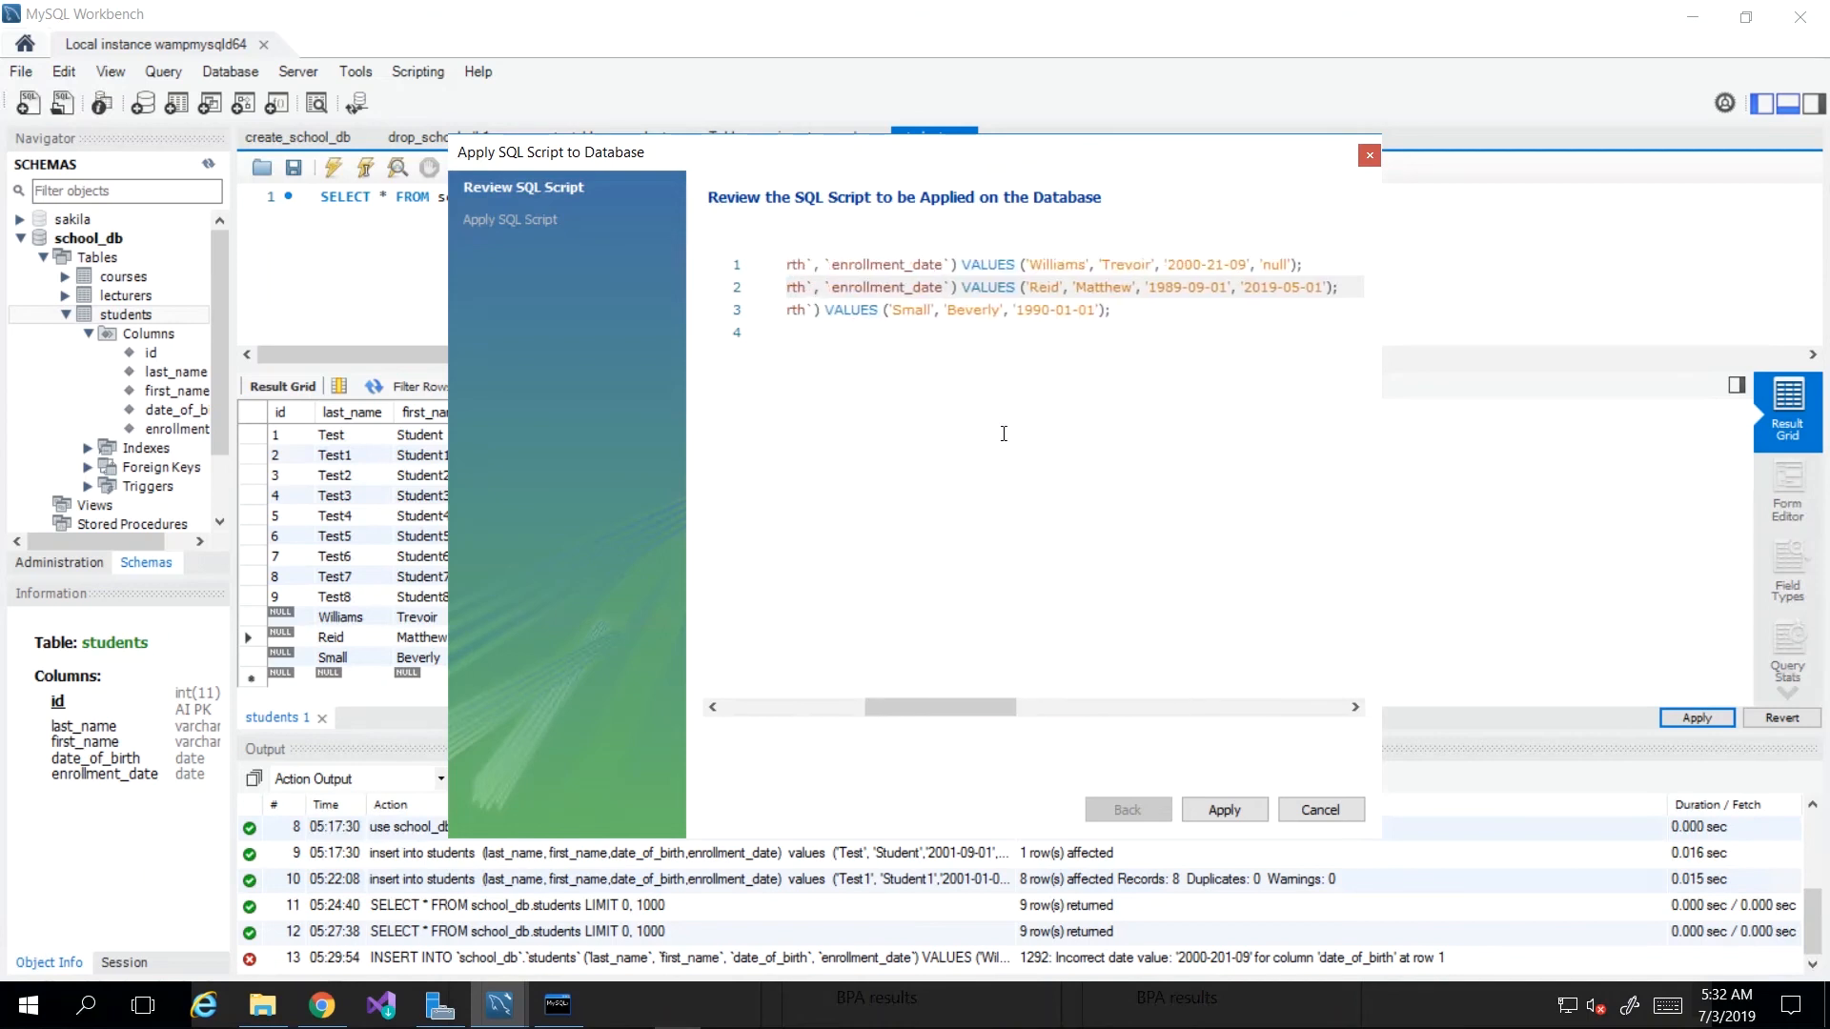
left_click_drag(828, 312, 1045, 318)
left_click(1034, 336)
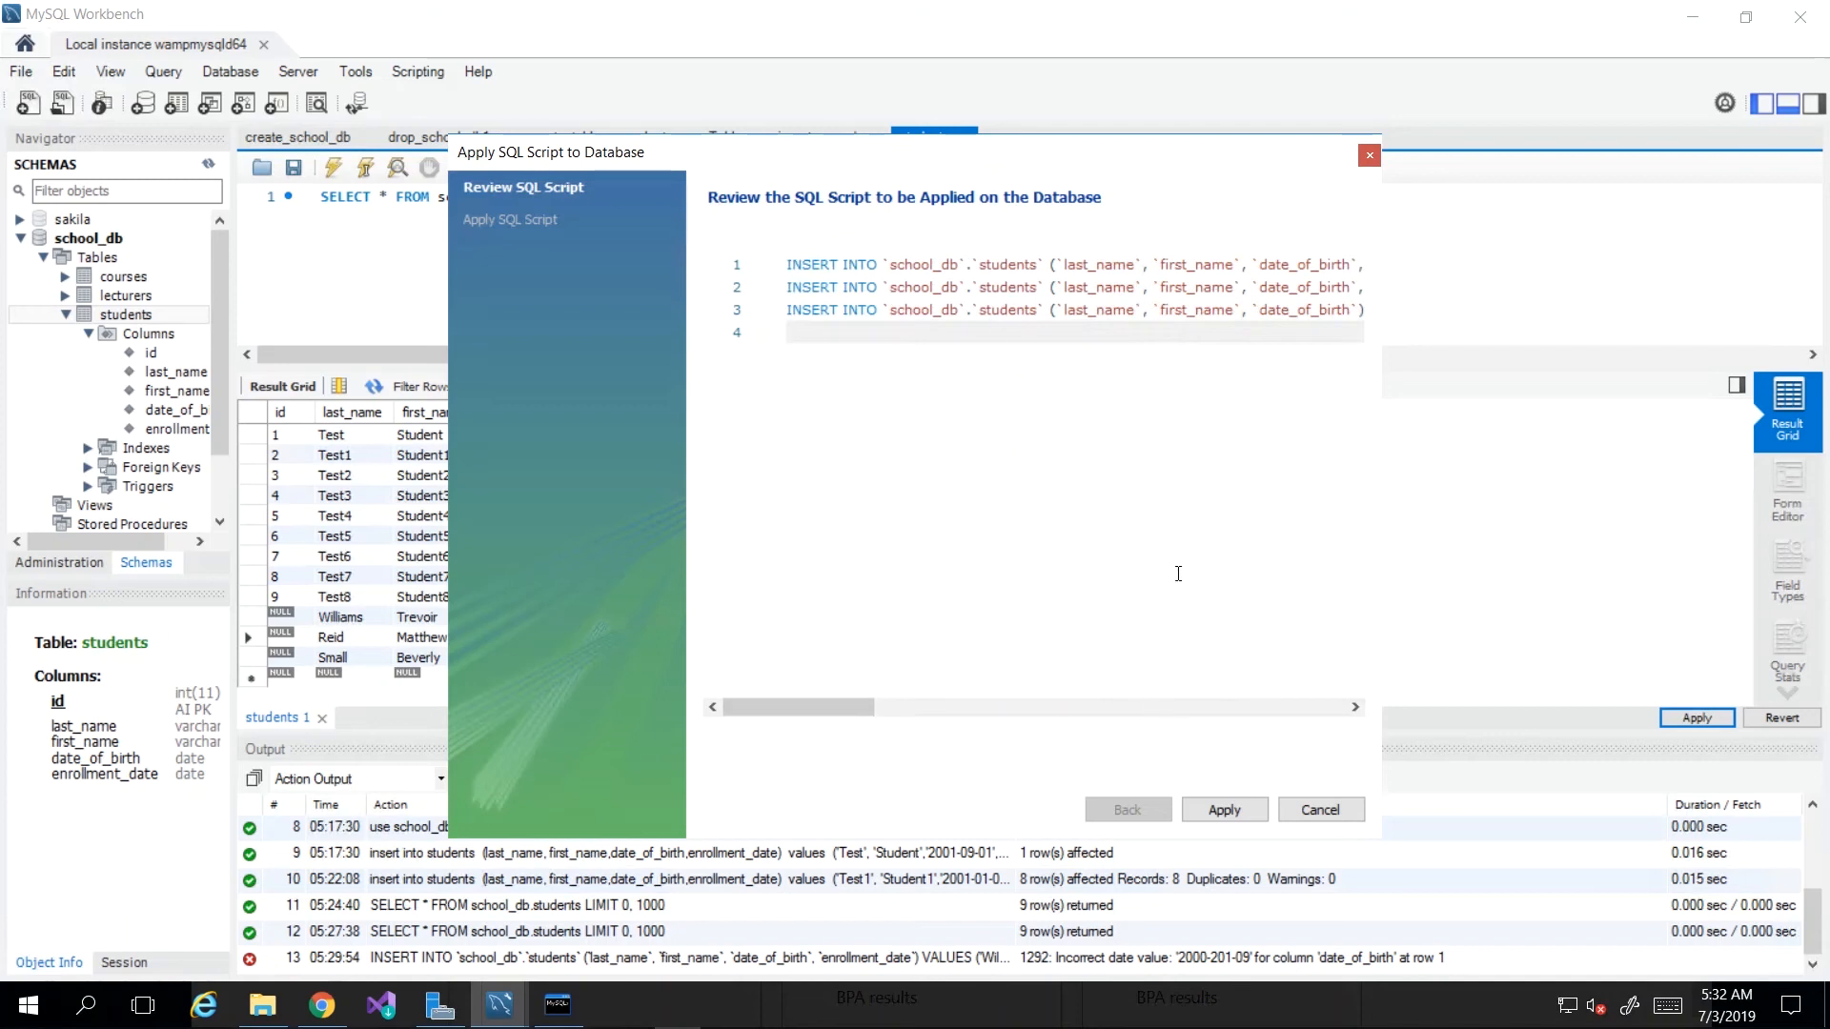
left_click(1224, 809)
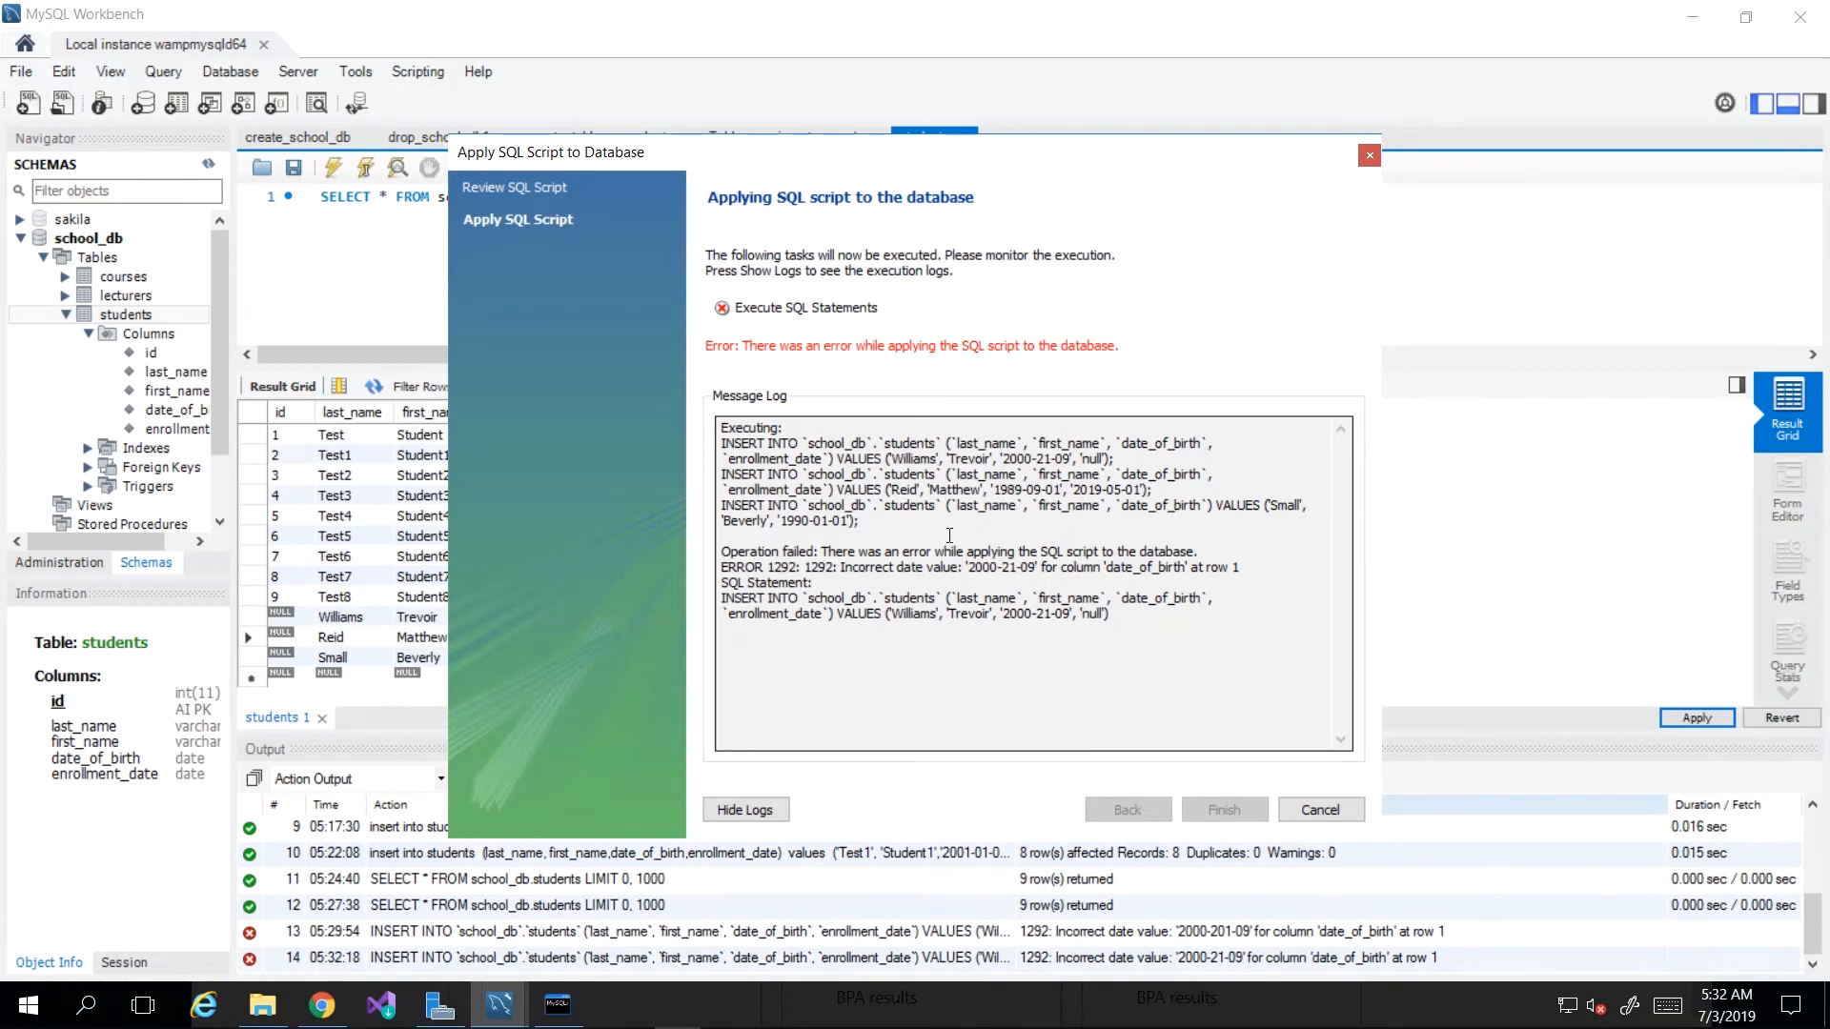
Step: Change the month in Williams' birth date from 21 to 12, giving 2000-12-09
left_click(1318, 810)
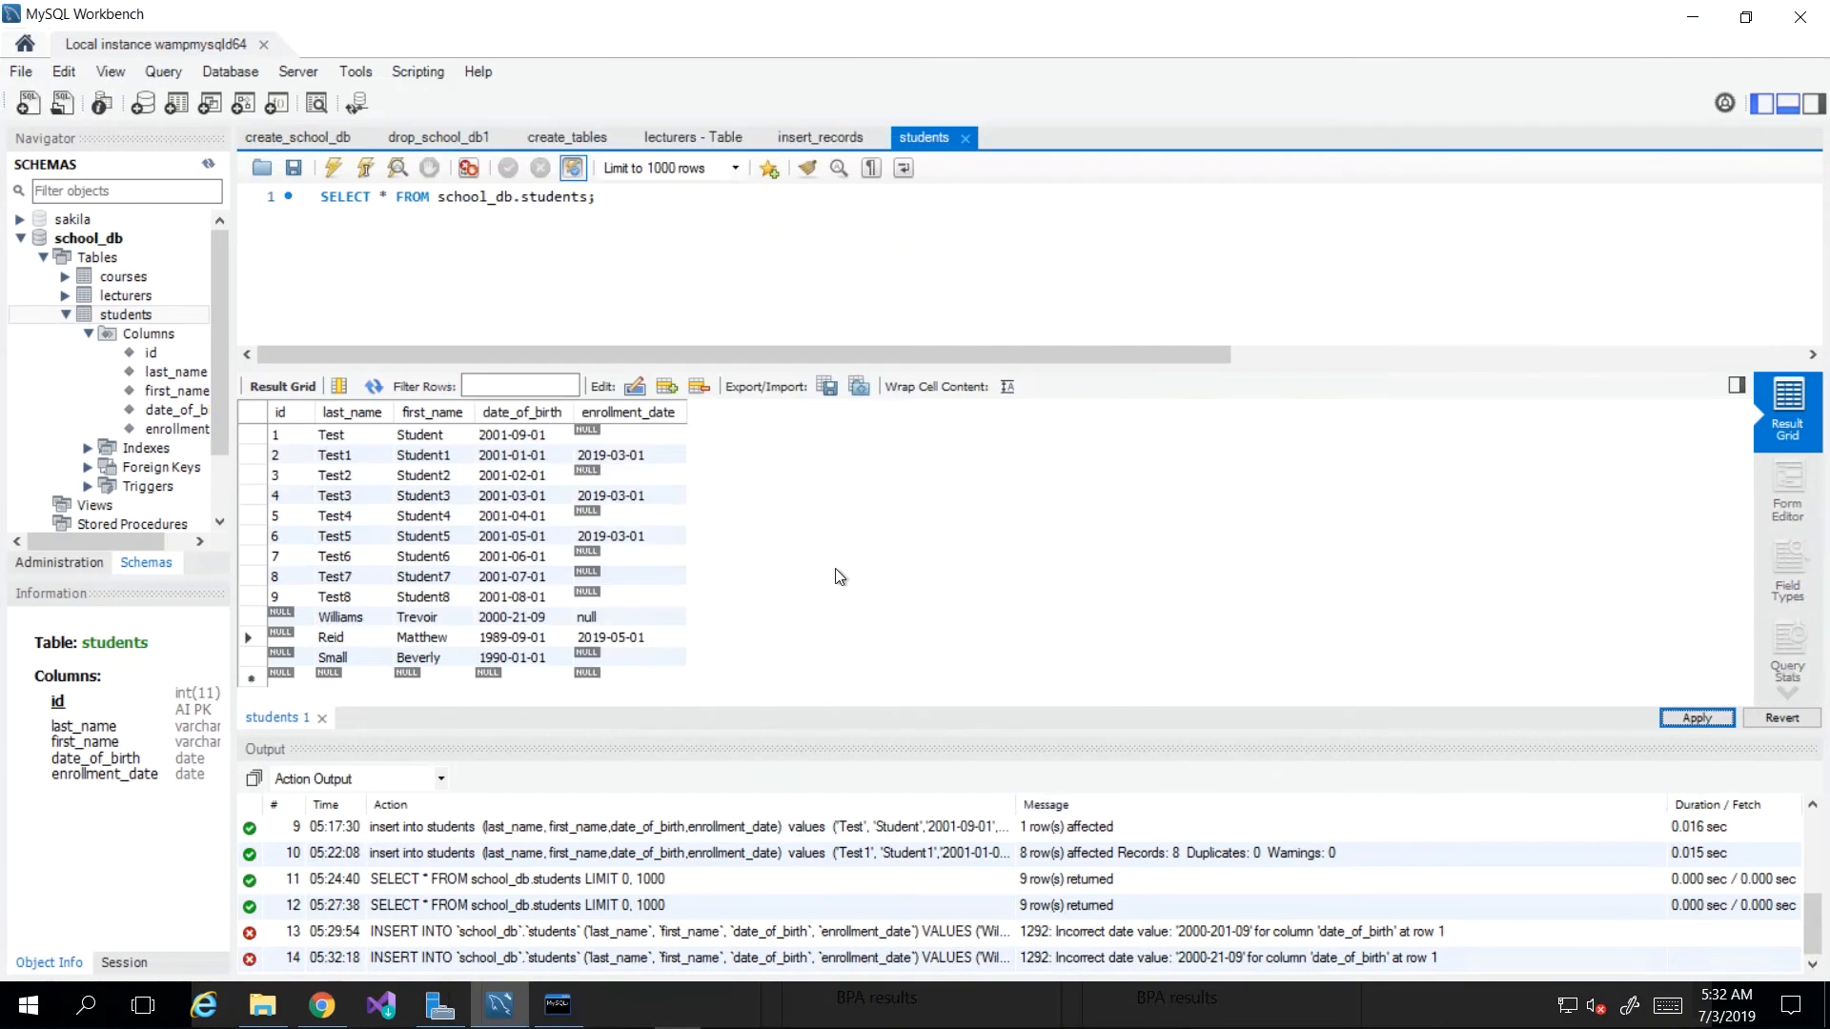
left_click(512, 636)
left_click(517, 619)
left_click(495, 618)
double_click(495, 618)
double_click(519, 617)
double_click(539, 617)
double_click(520, 618)
type("12")
Step: Retry the apply, delete the null text from Williams' enrollment date, and retry again, still failing
left_click(1696, 718)
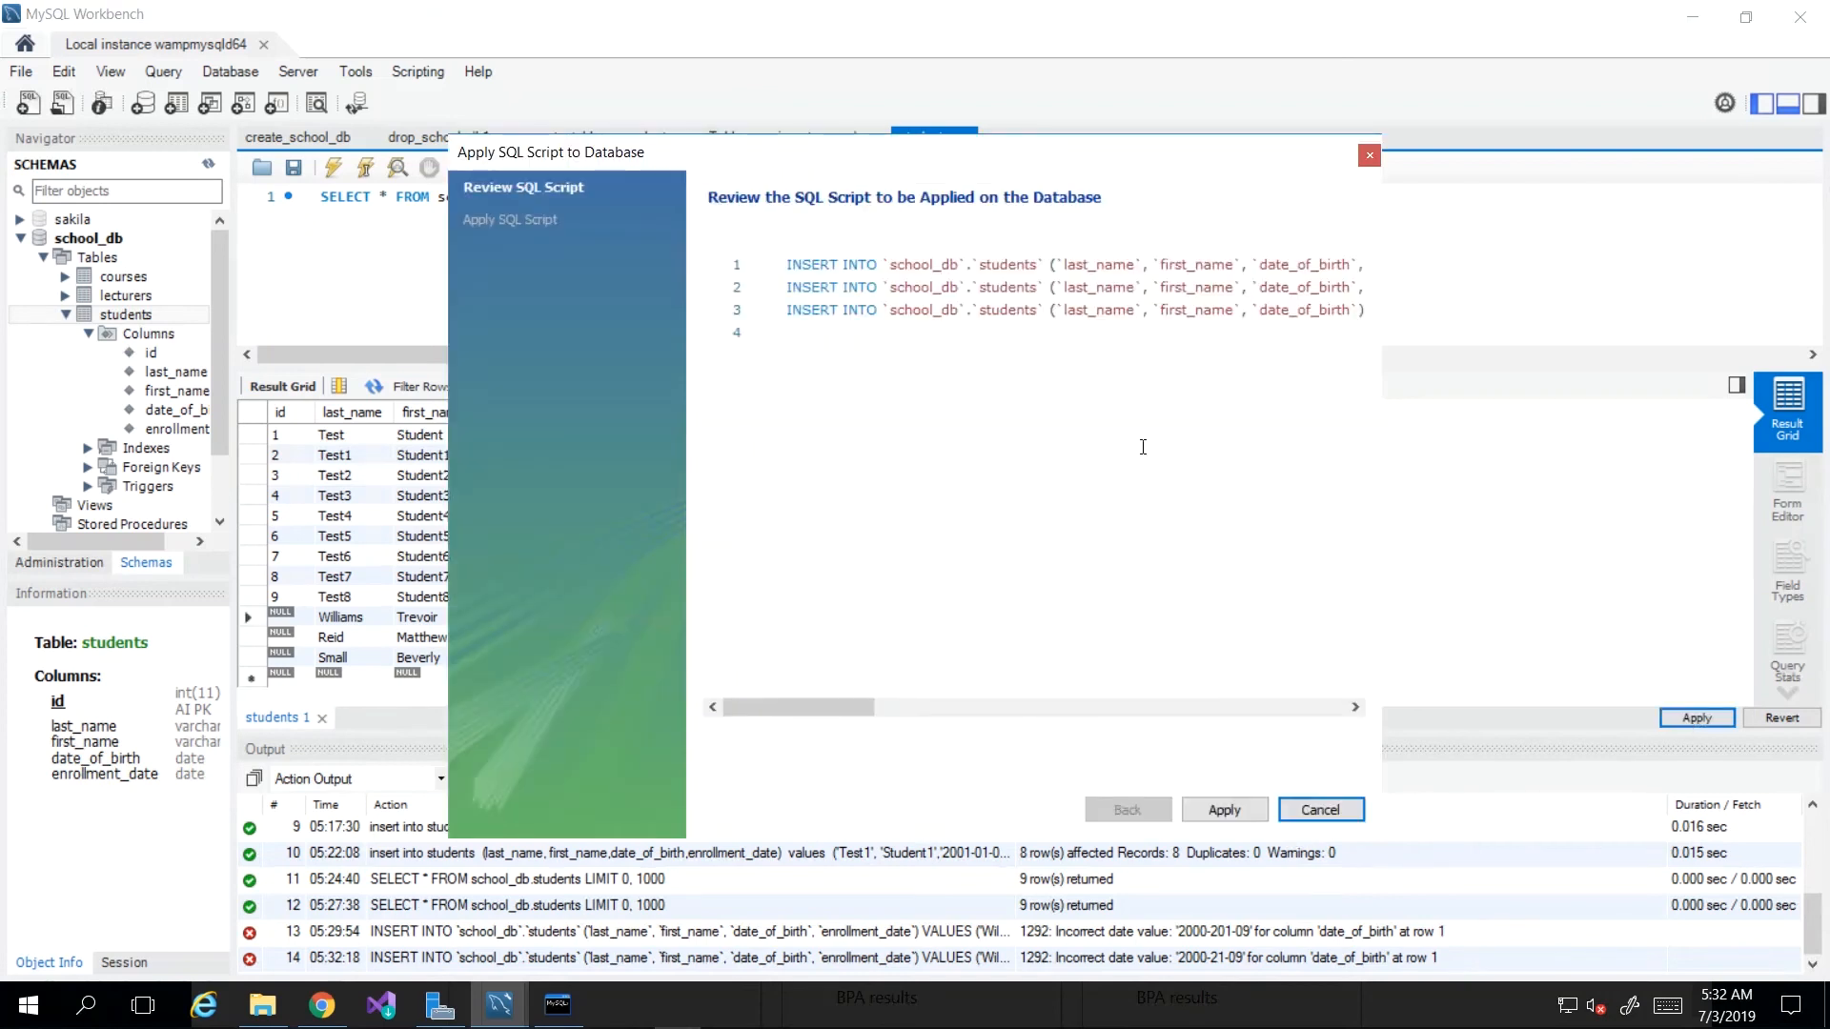
left_click(1219, 811)
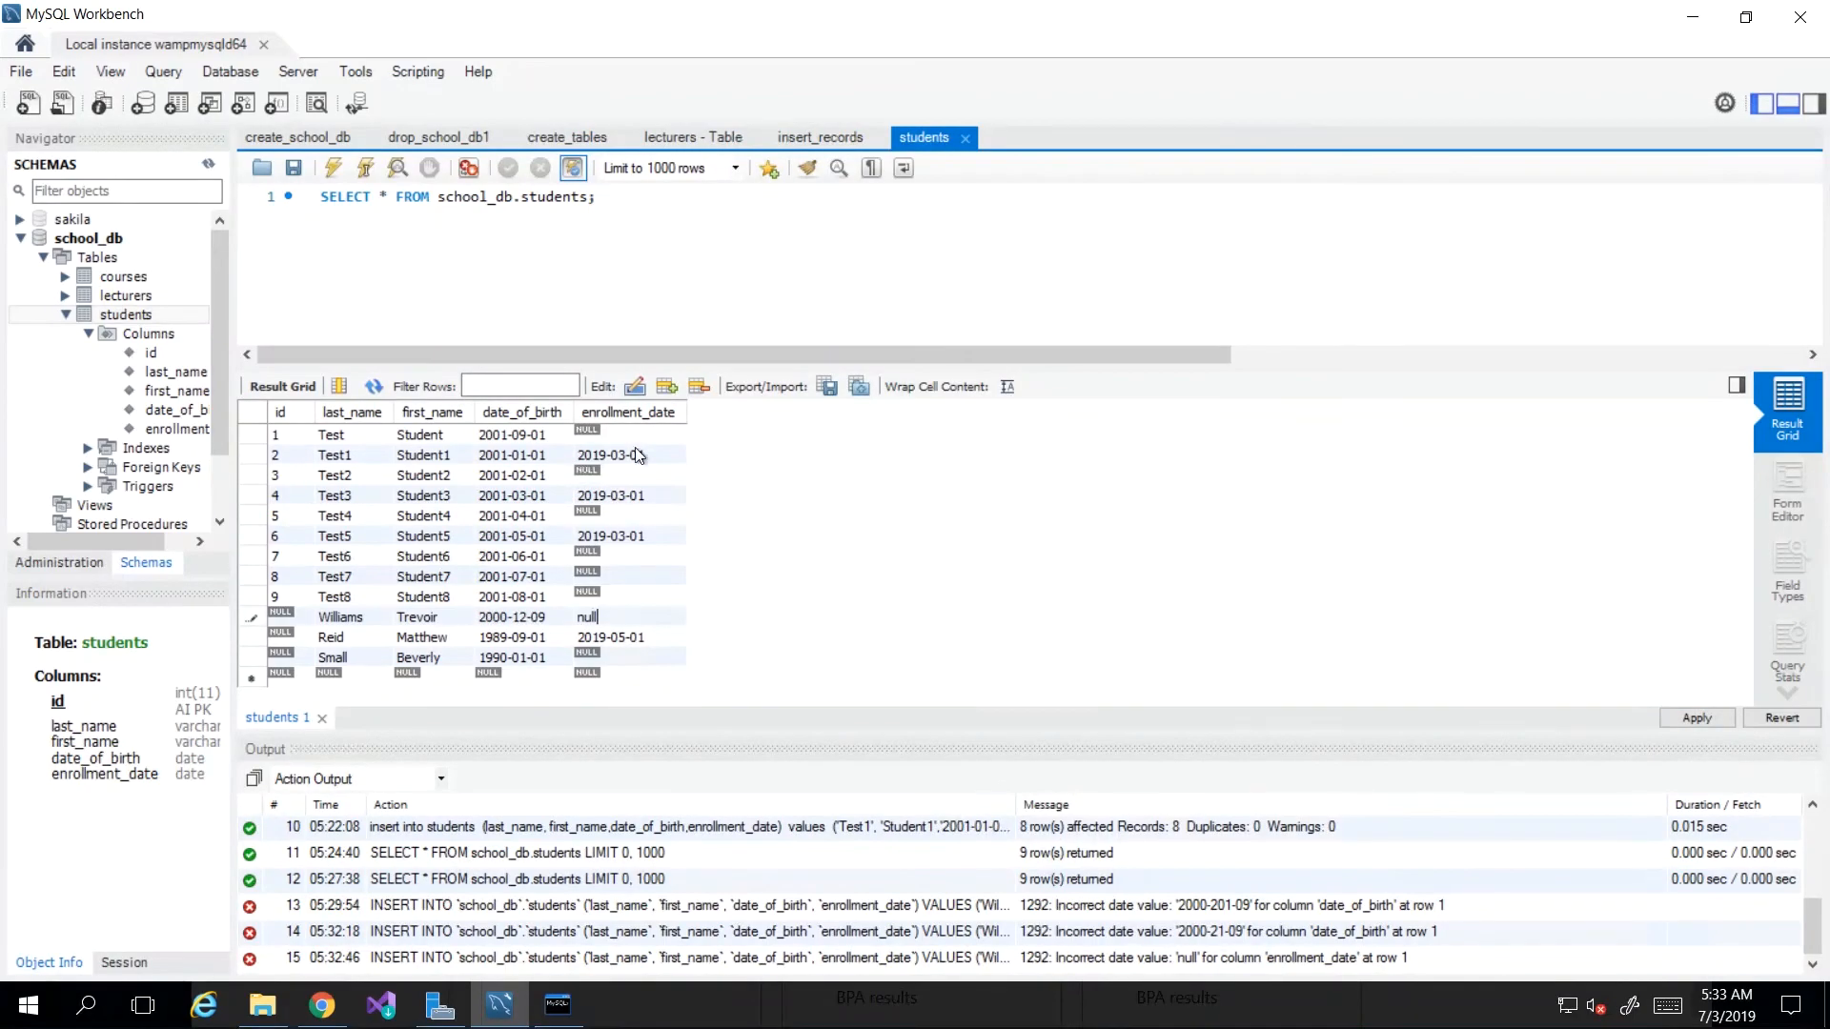
double_click(618, 613)
key("BackSpace")
left_click(1689, 716)
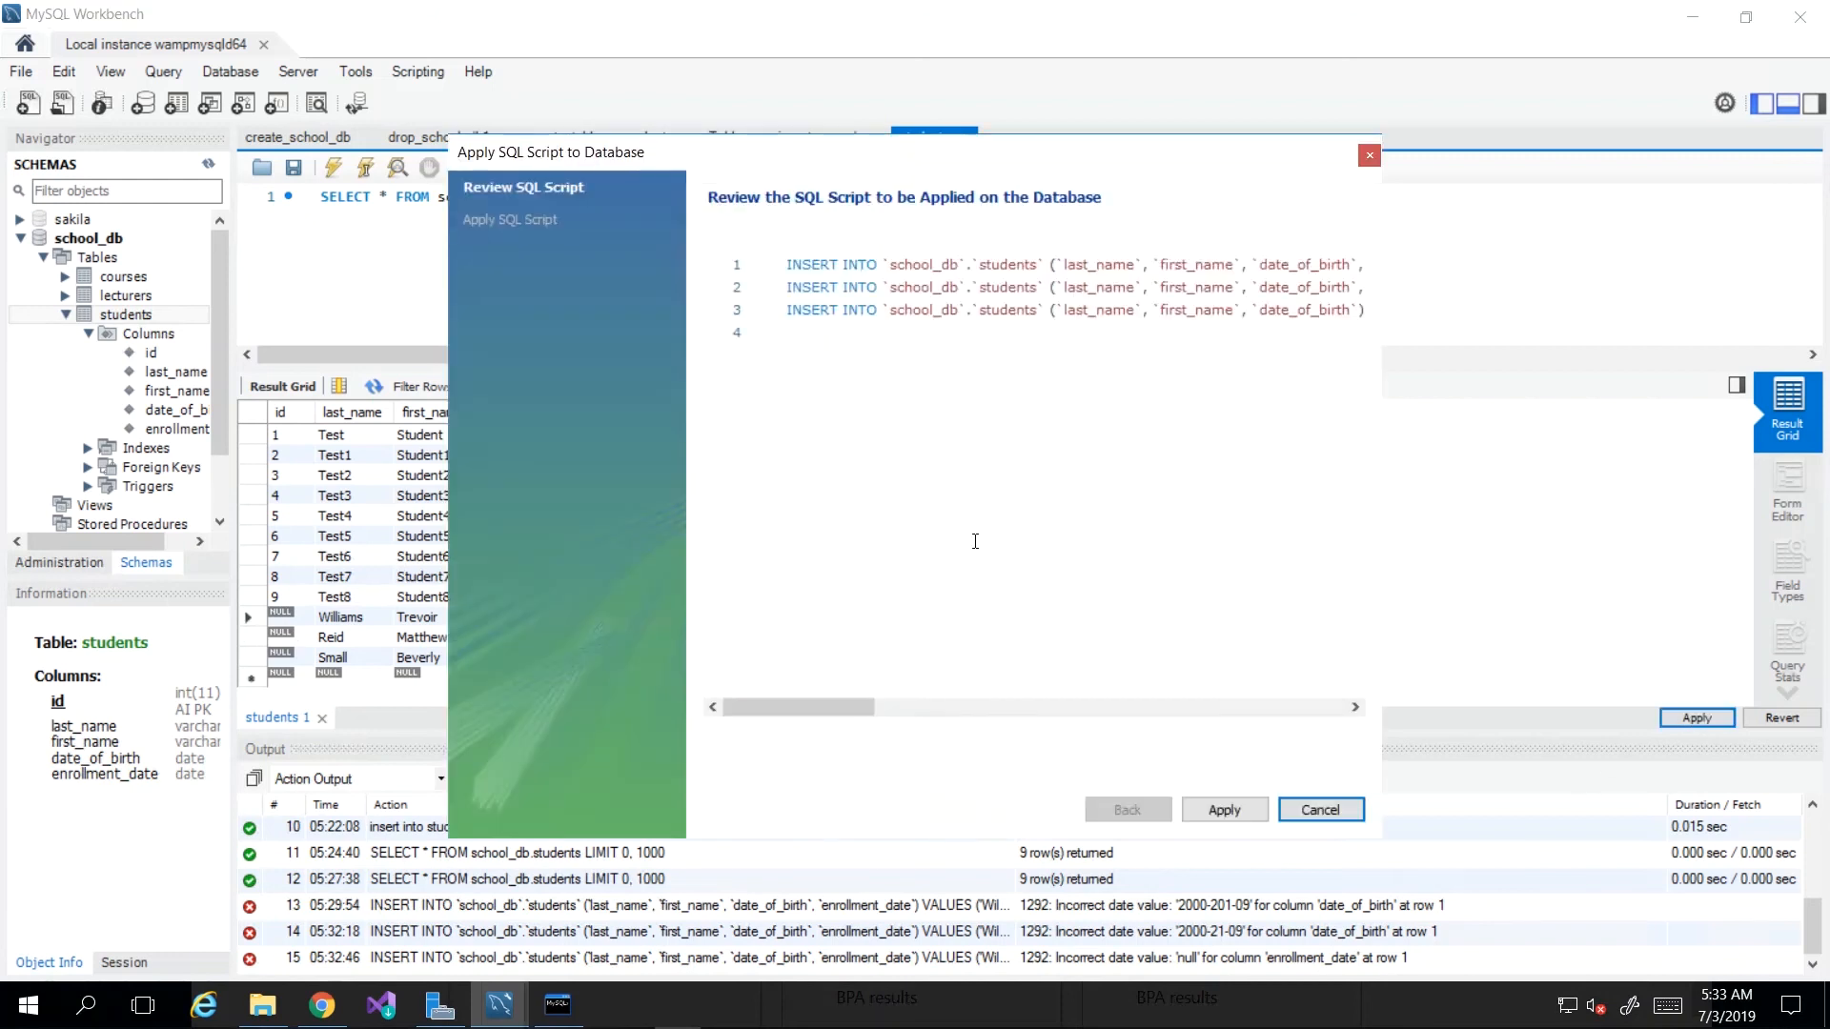
left_click(1225, 809)
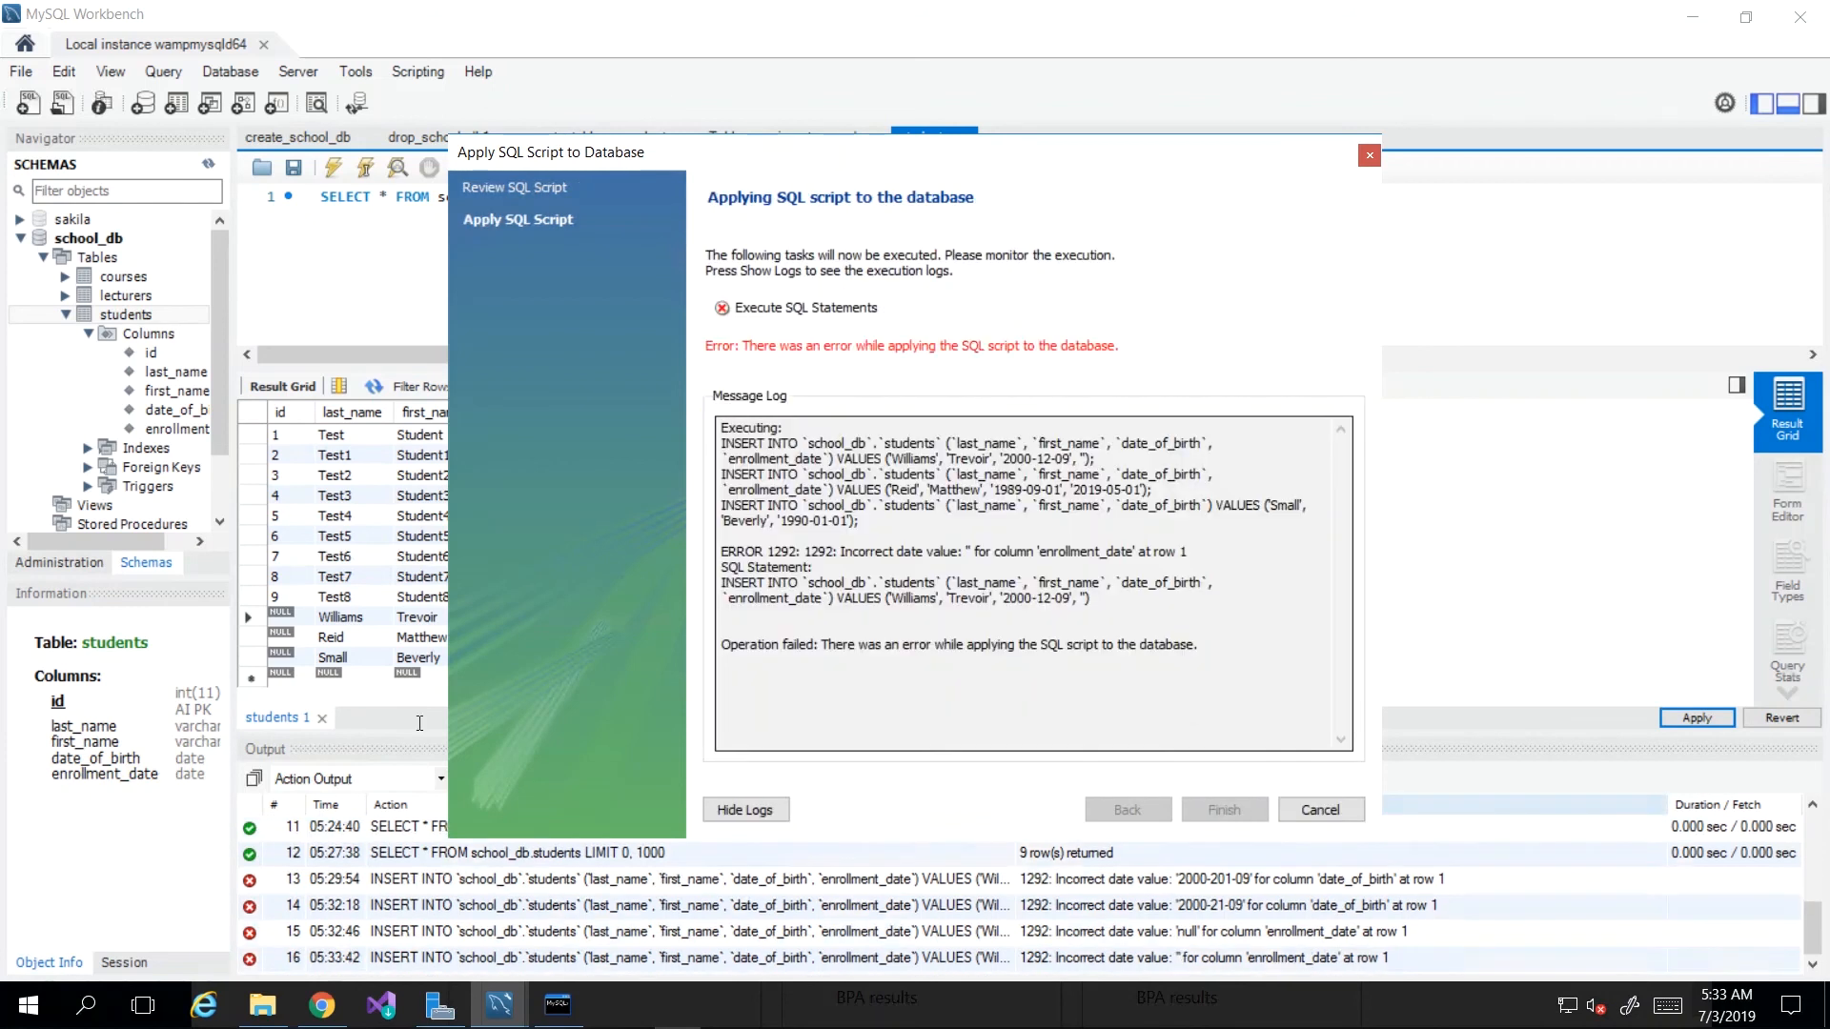
left_click(1320, 809)
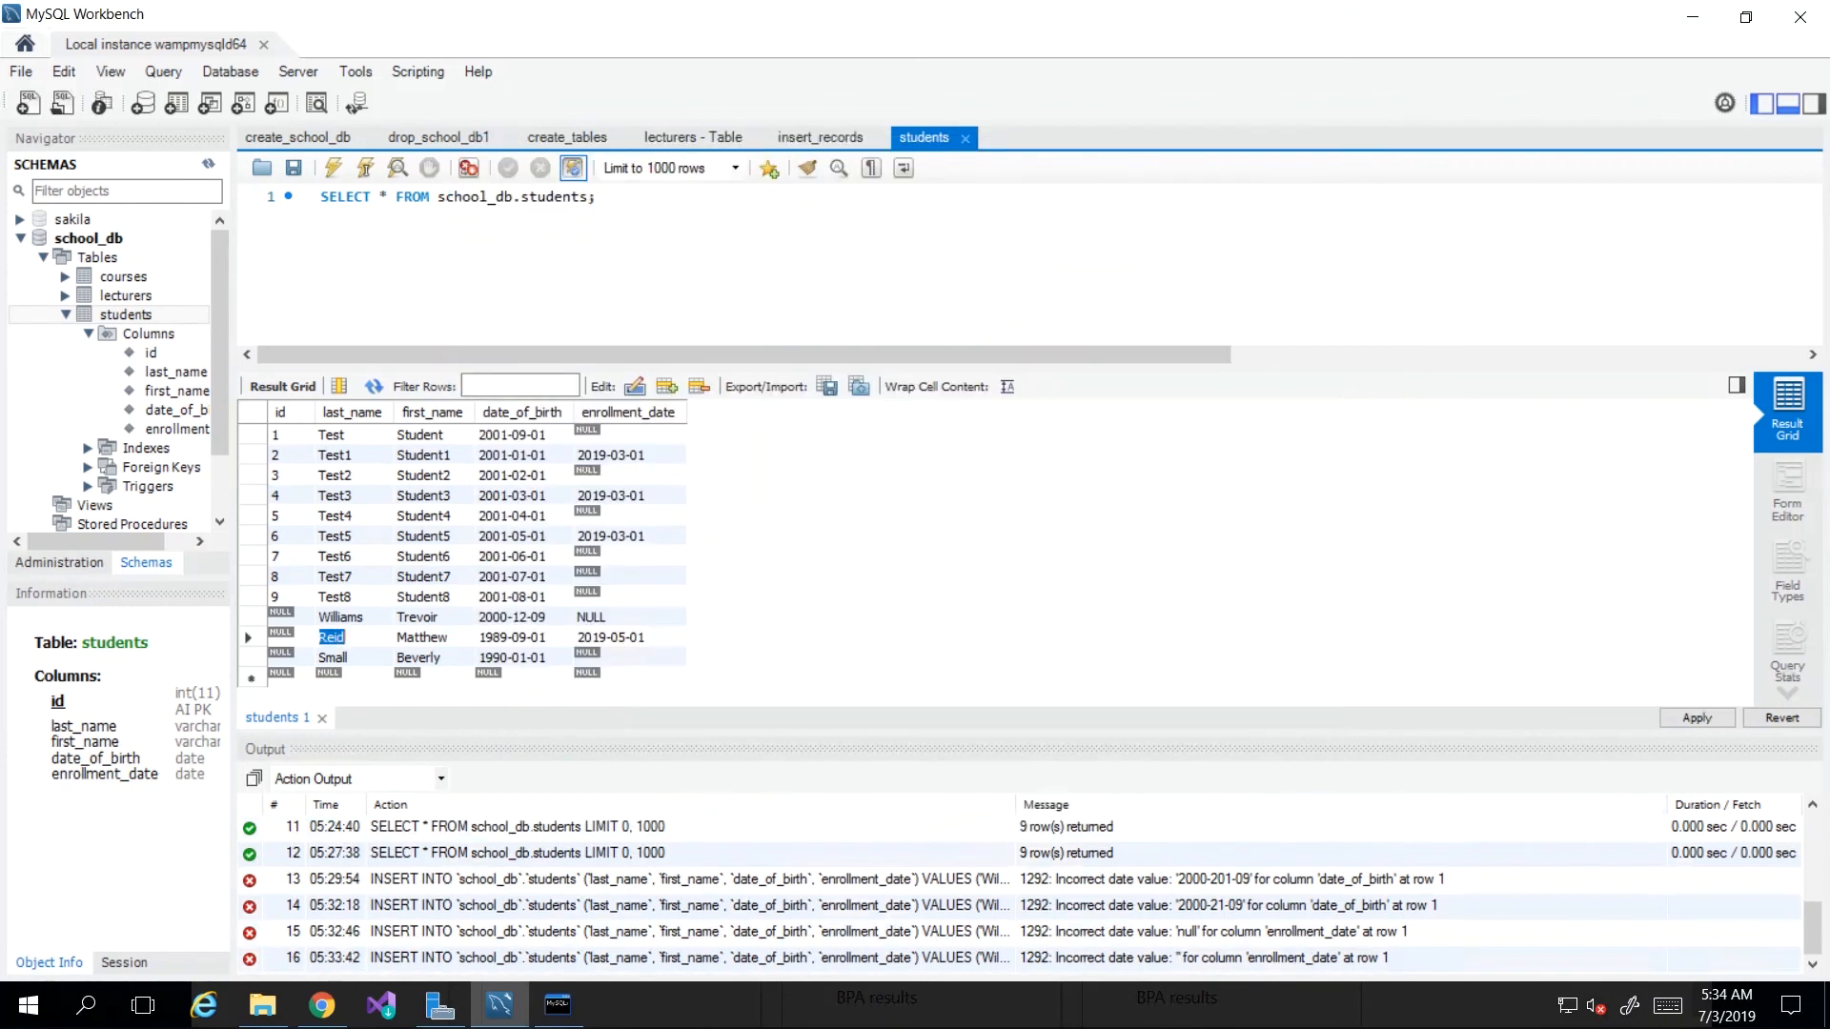
Step: Edit Williams' enrollment date and retry the apply, which fails with error 1292
double_click(610, 620)
left_click(1696, 718)
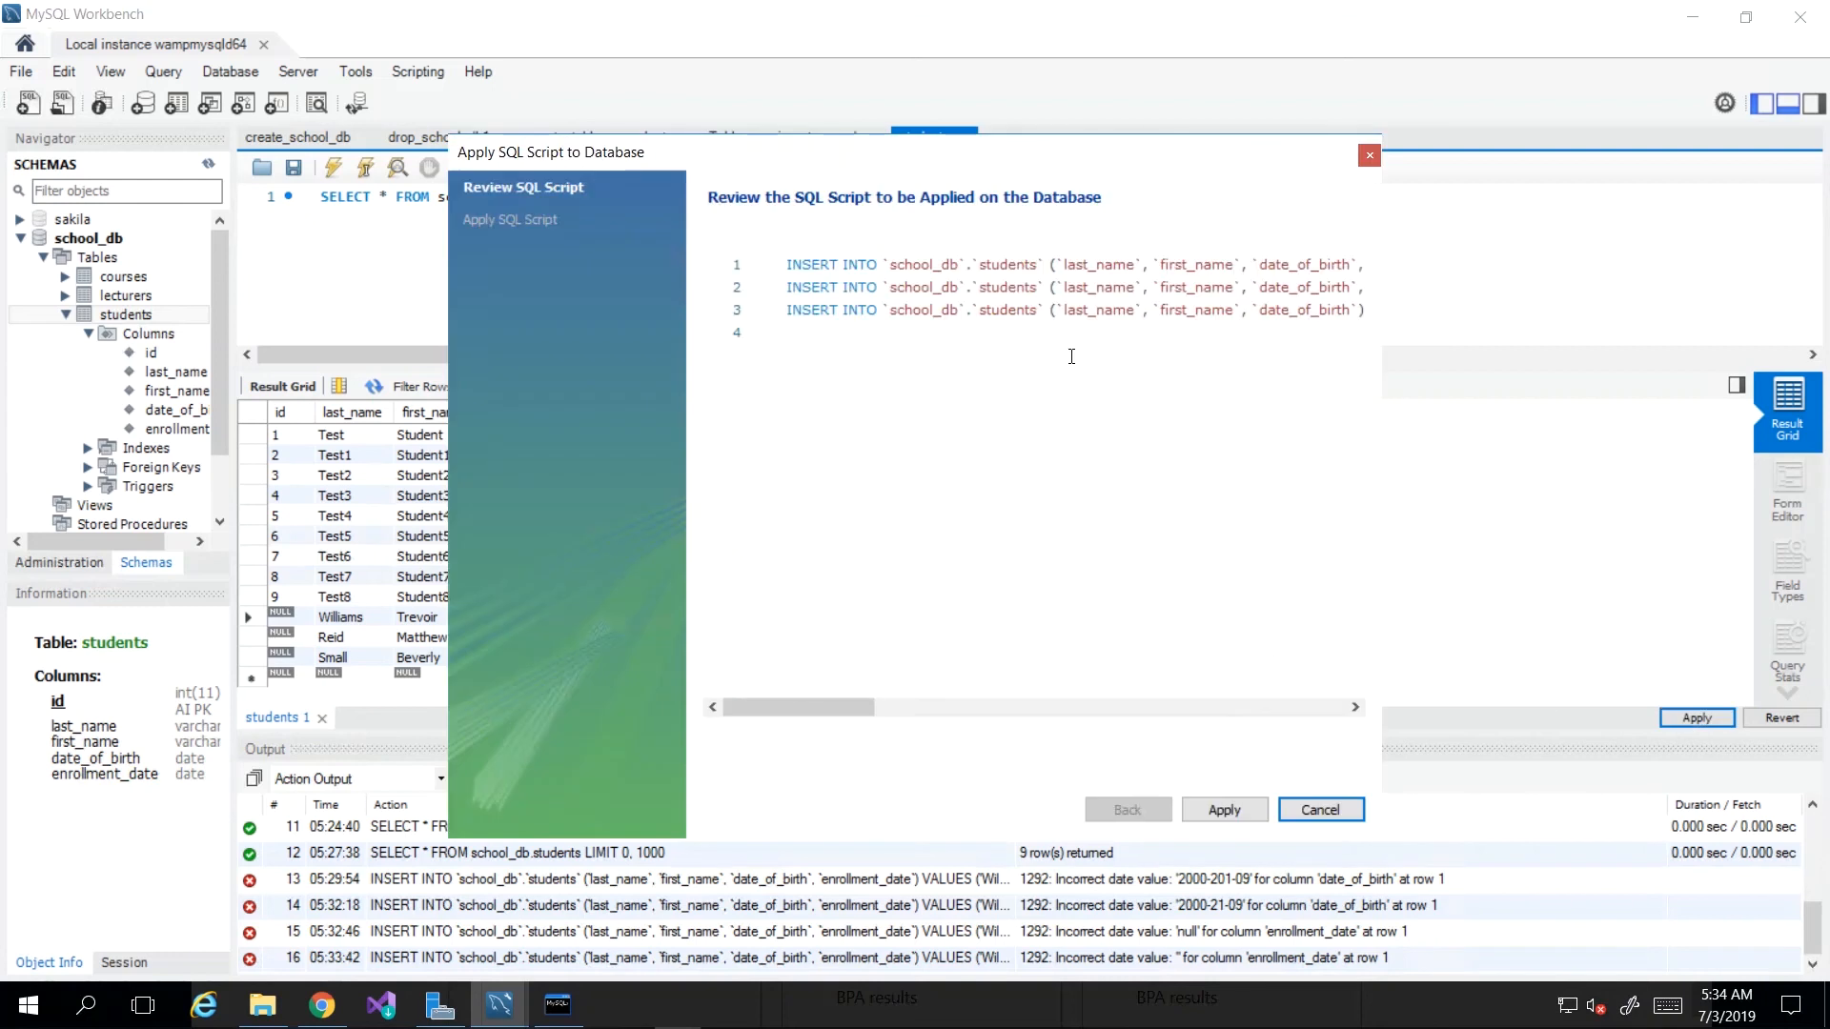
mouse_move(854, 703)
left_mouse_down()
mouse_move(1320, 707)
mouse_move(836, 721)
left_mouse_up()
left_click(1225, 809)
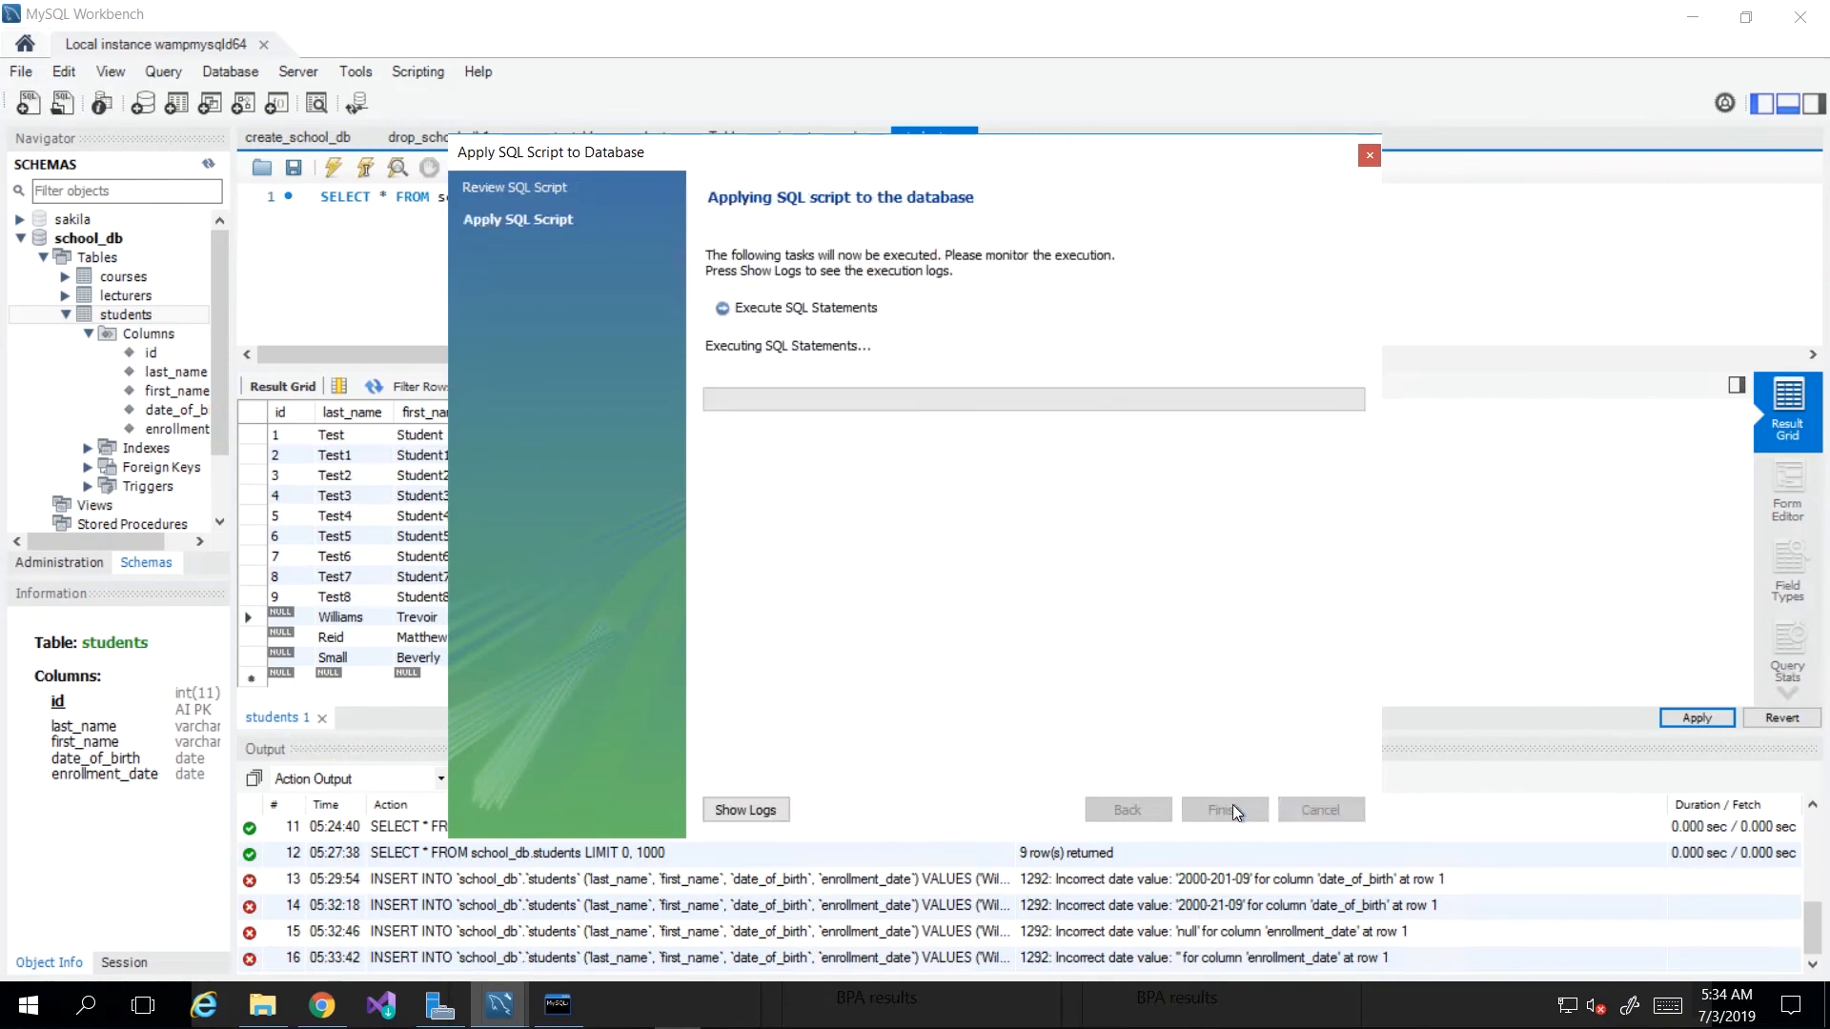
left_click(1309, 812)
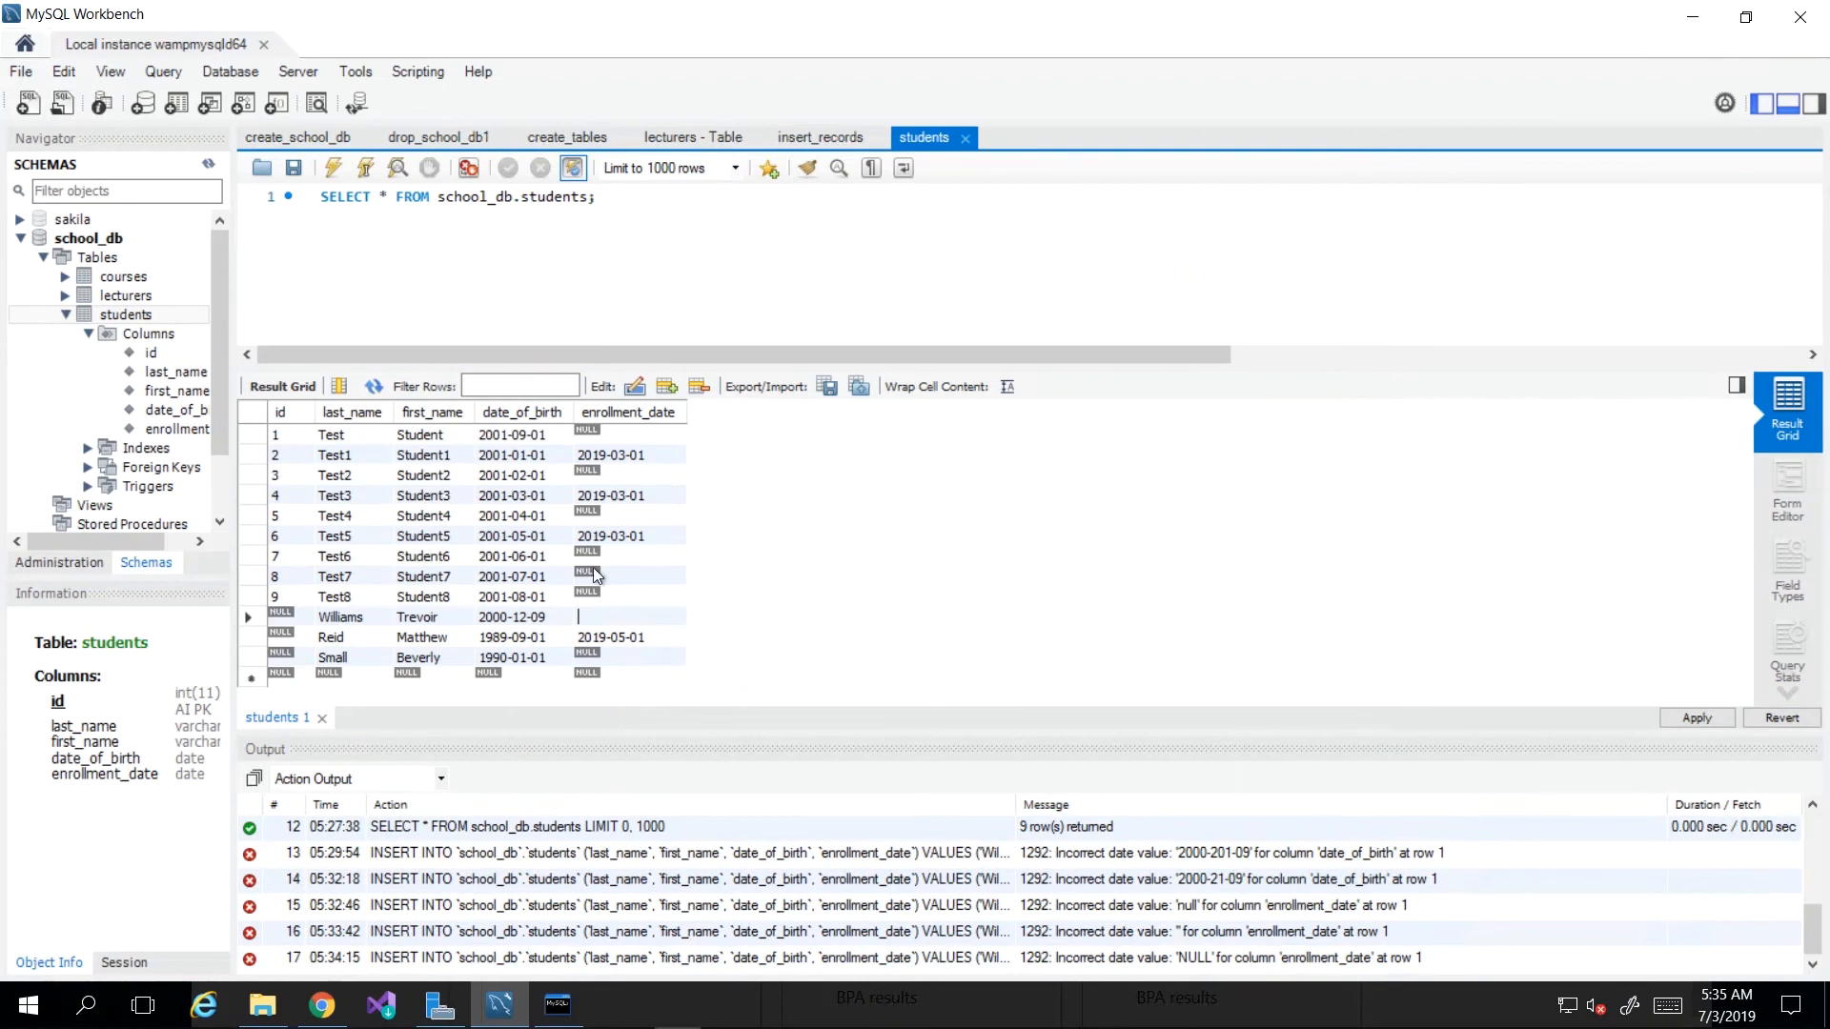
Step: Re-edit the Williams row's cells and apply once more, failing again, then select the Williams row
double_click(278, 616)
double_click(355, 620)
double_click(605, 620)
left_click(1696, 718)
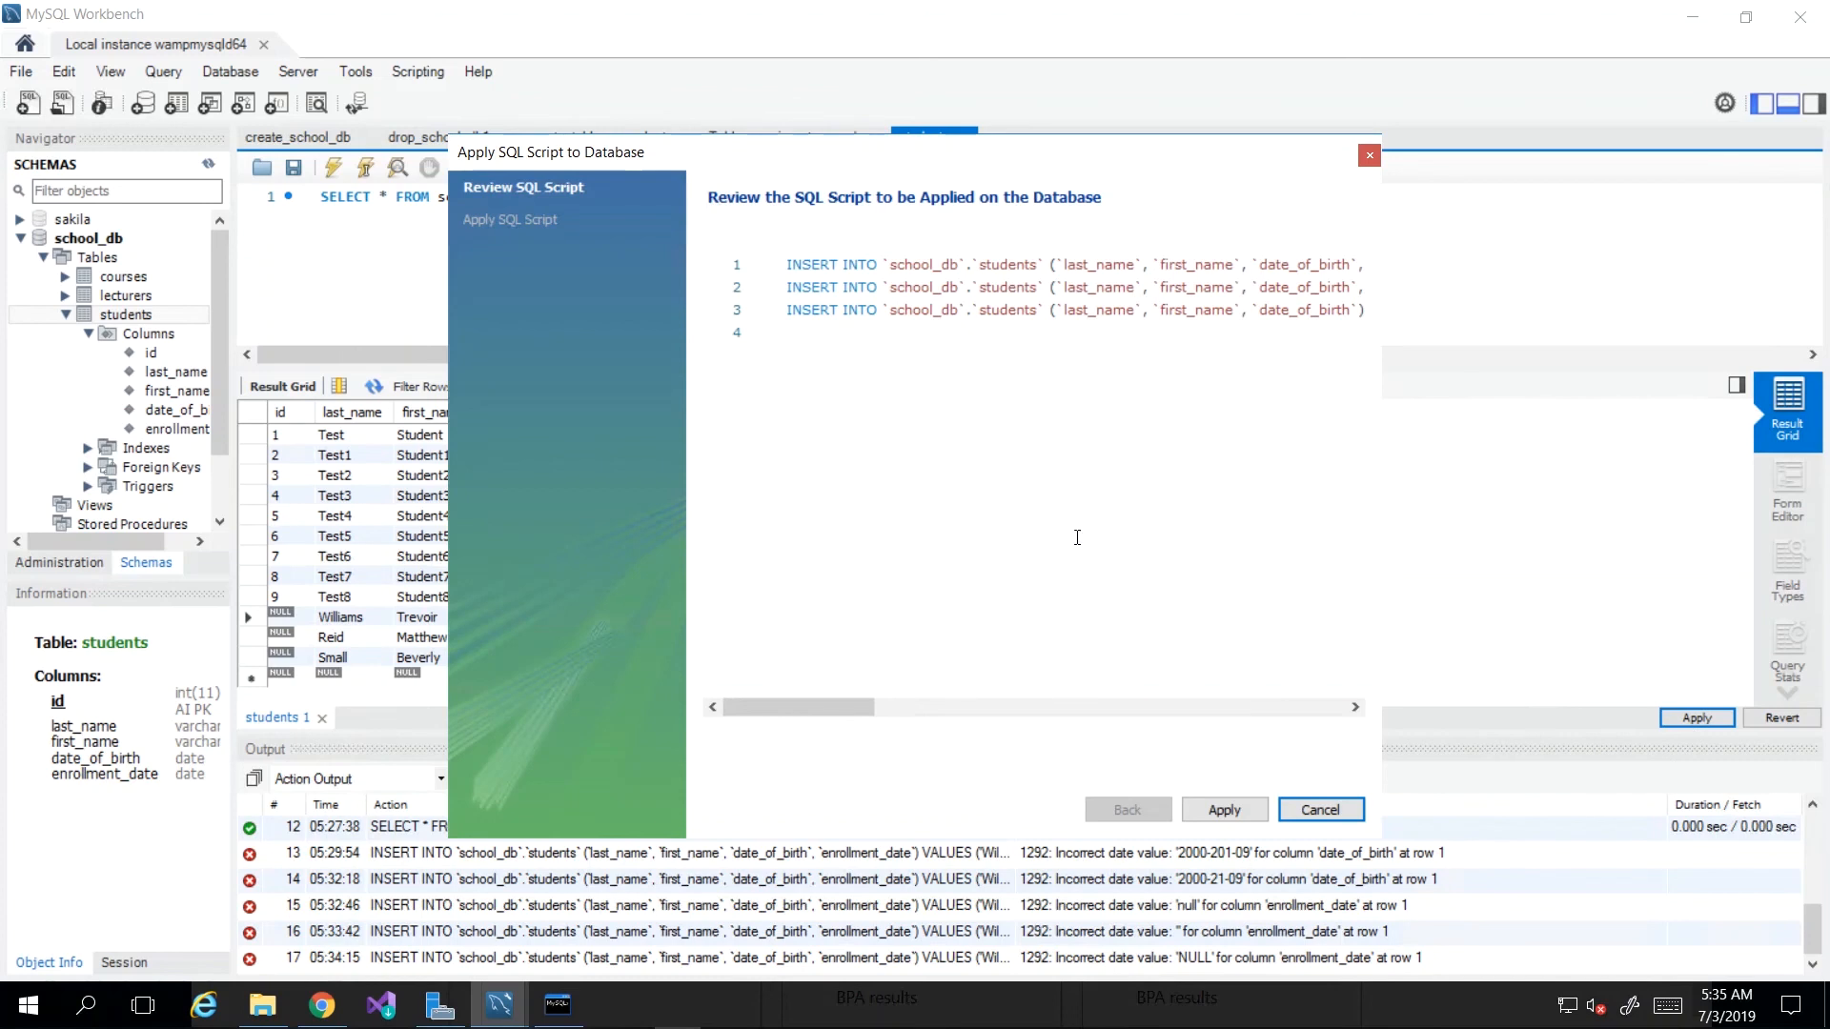
left_click(1235, 809)
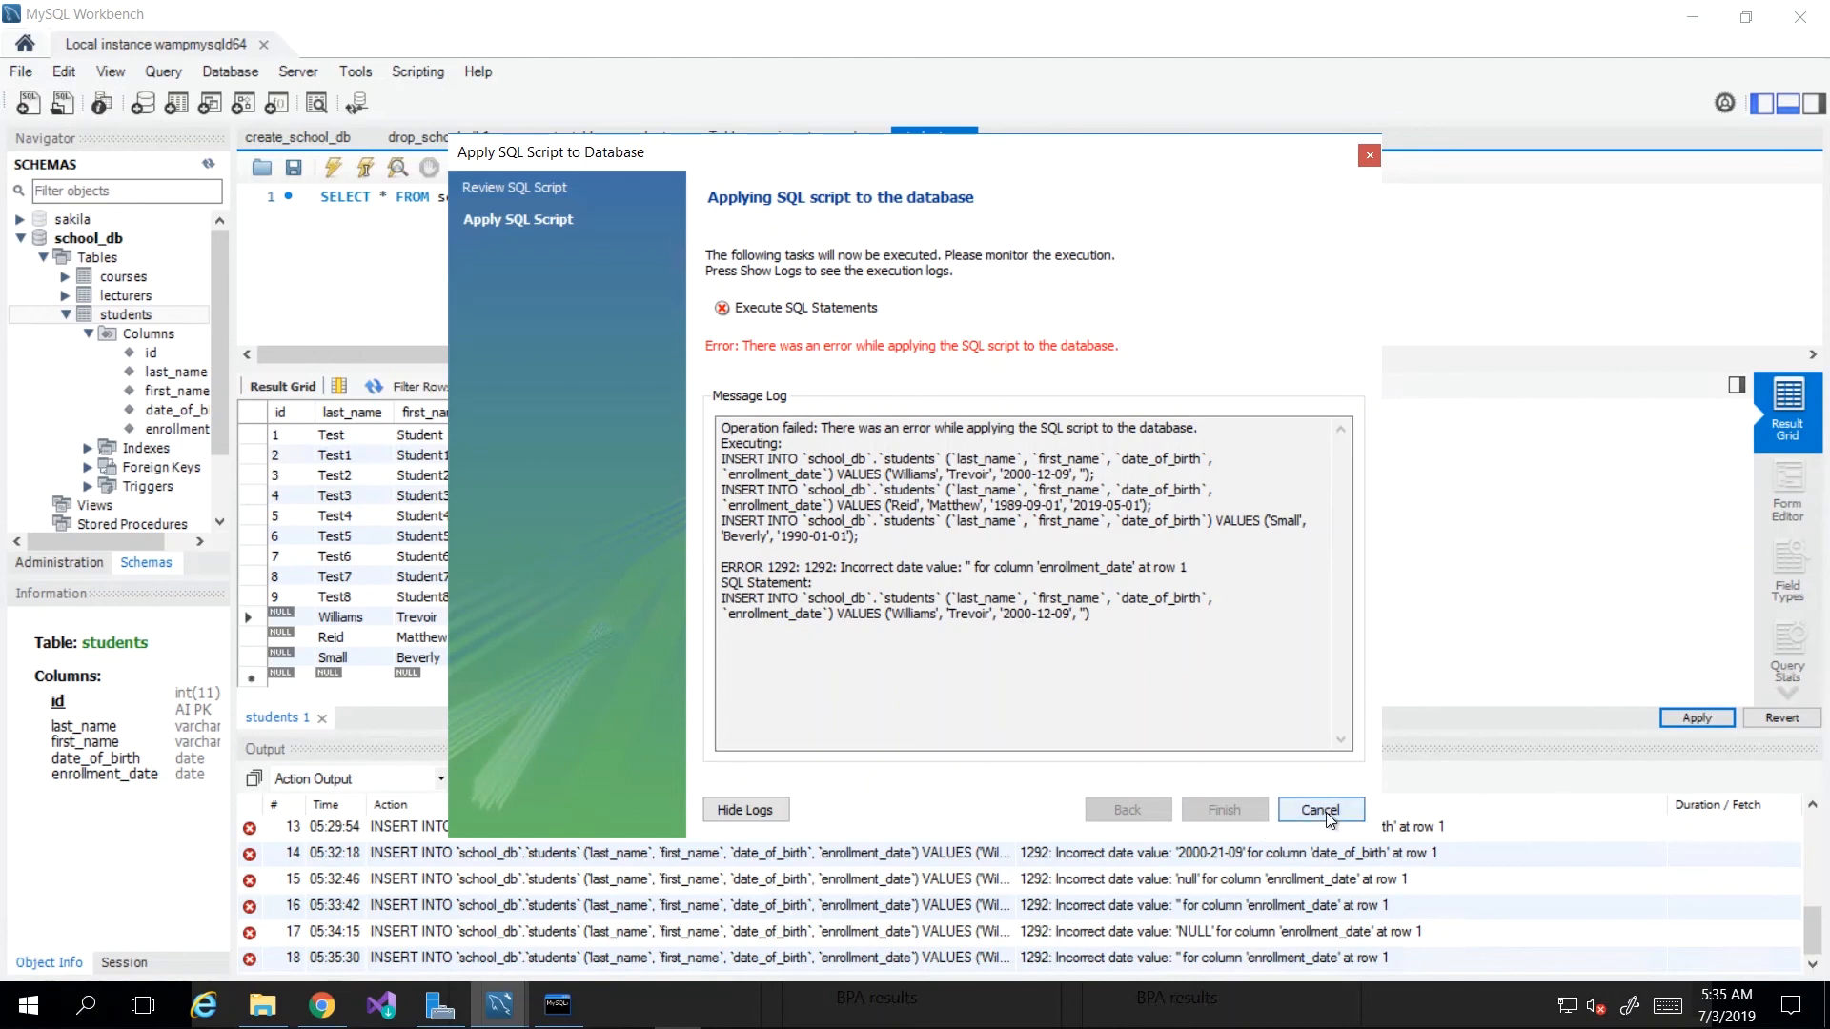
left_click(1319, 809)
left_click(259, 615)
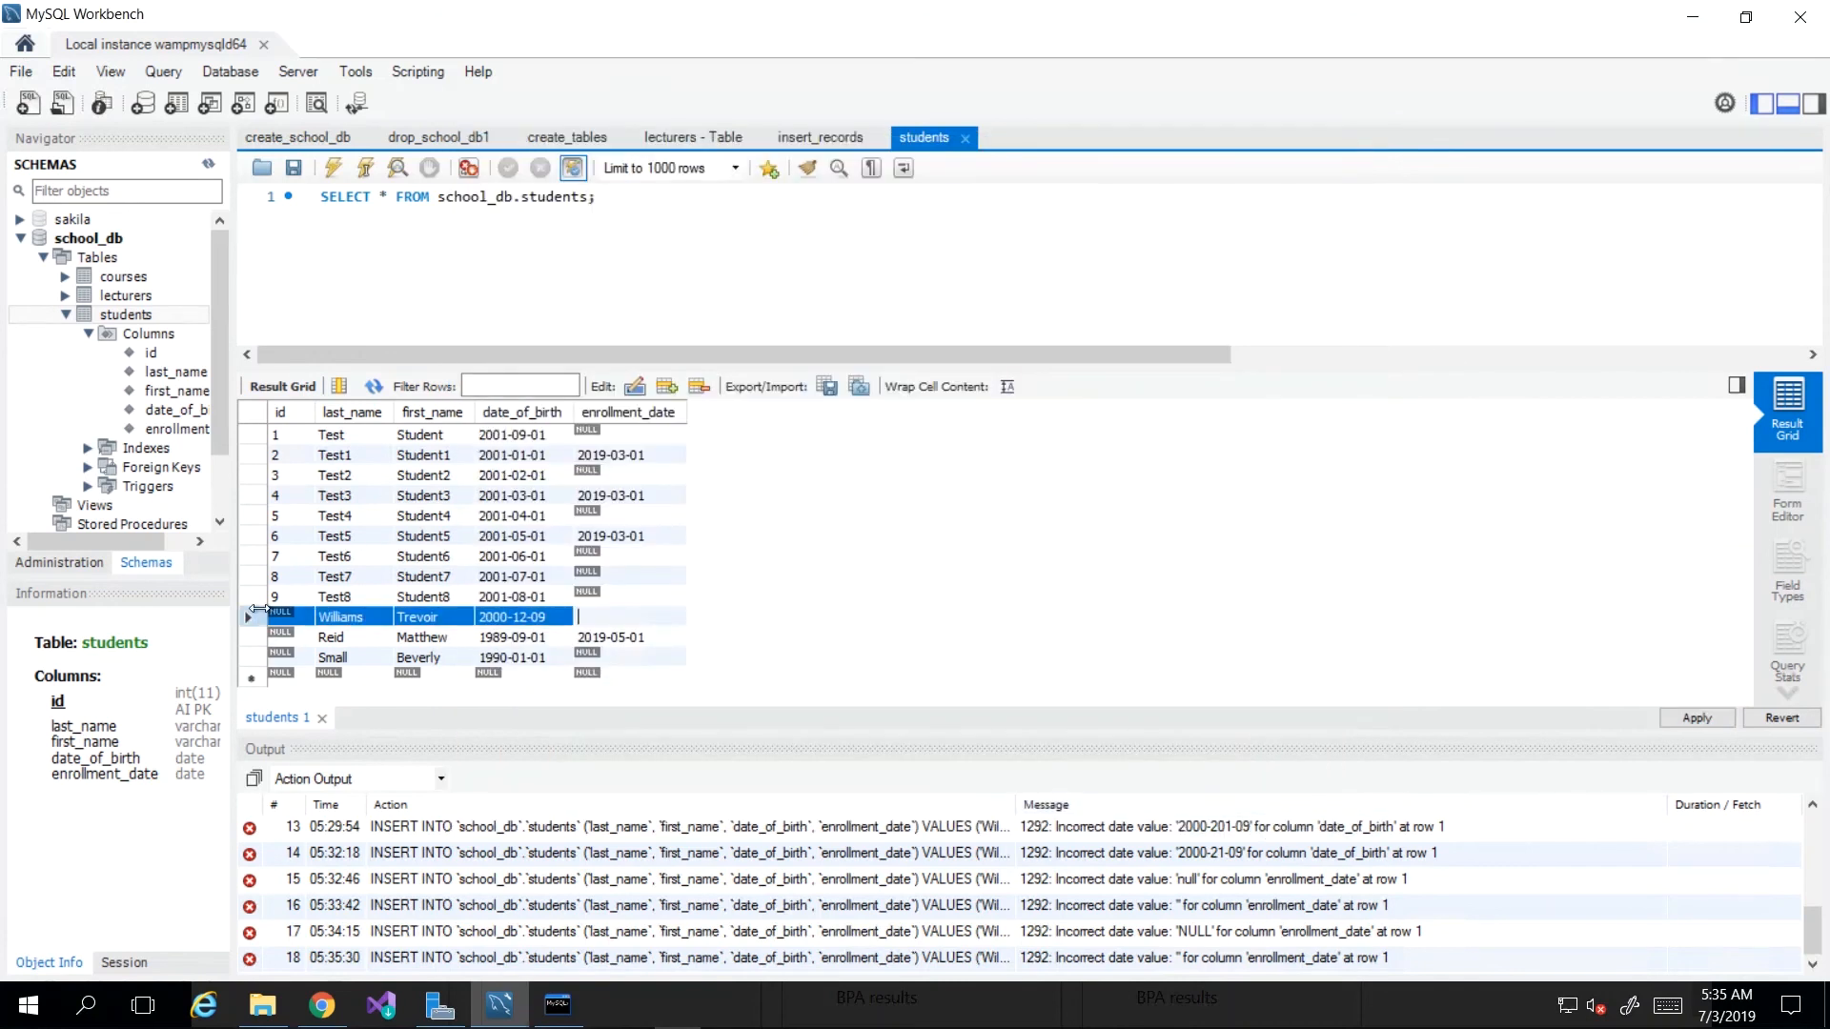
Step: Delete the faulty Williams row and enter 2019-05-01 as Reid's enrollment date
right_click(251, 621)
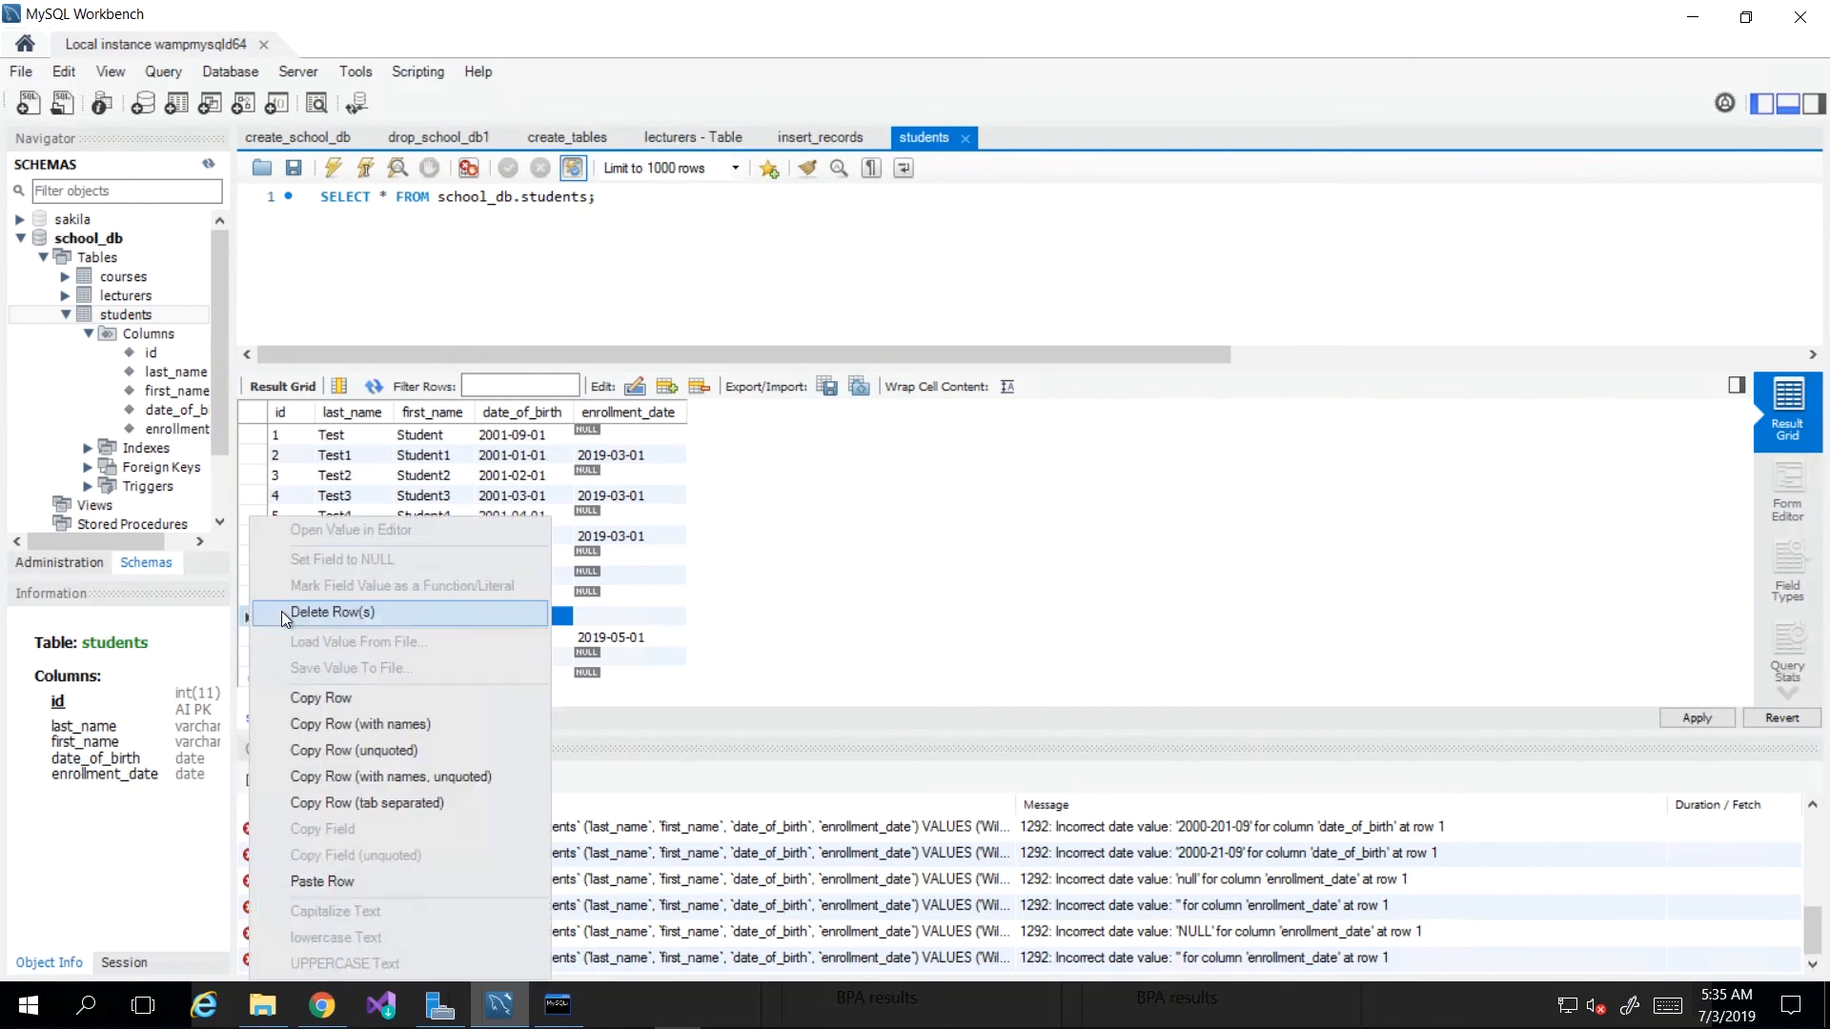
left_click(295, 610)
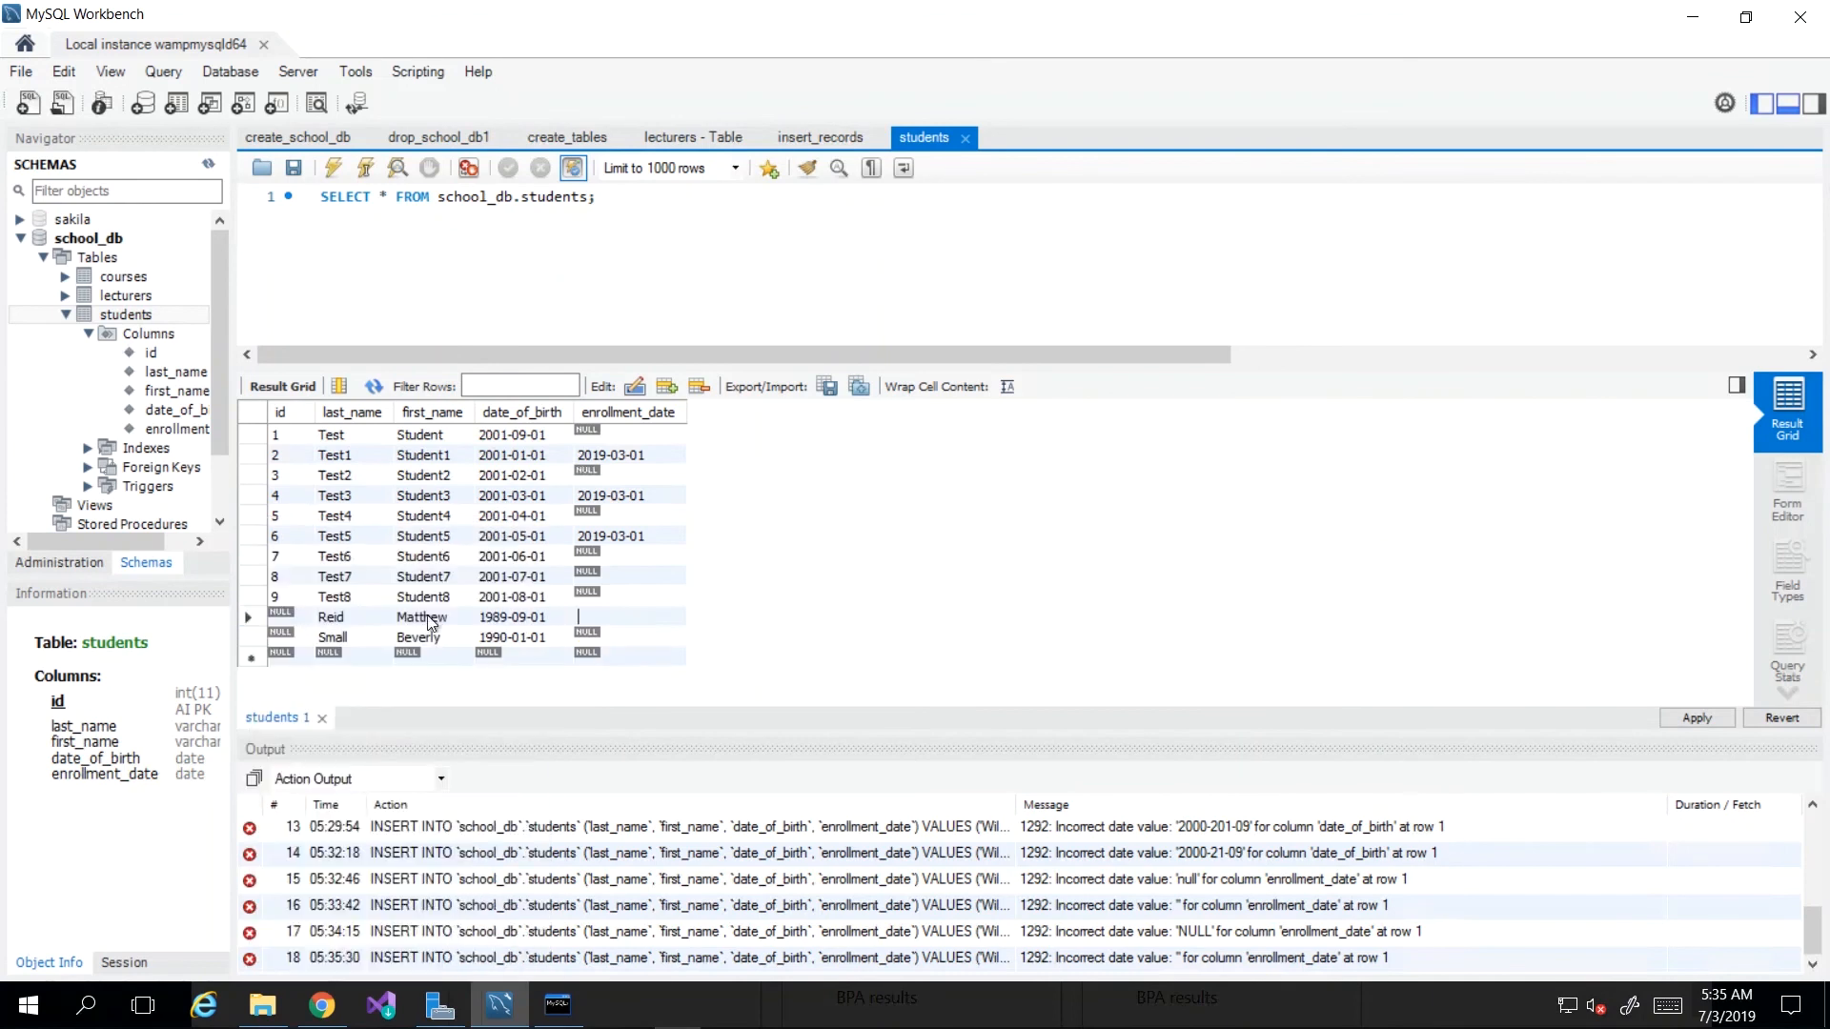
type("2019-05-01")
double_click(615, 654)
left_click(296, 657)
key("Tab")
key("Tab")
type("2001-09-09")
key("Tab")
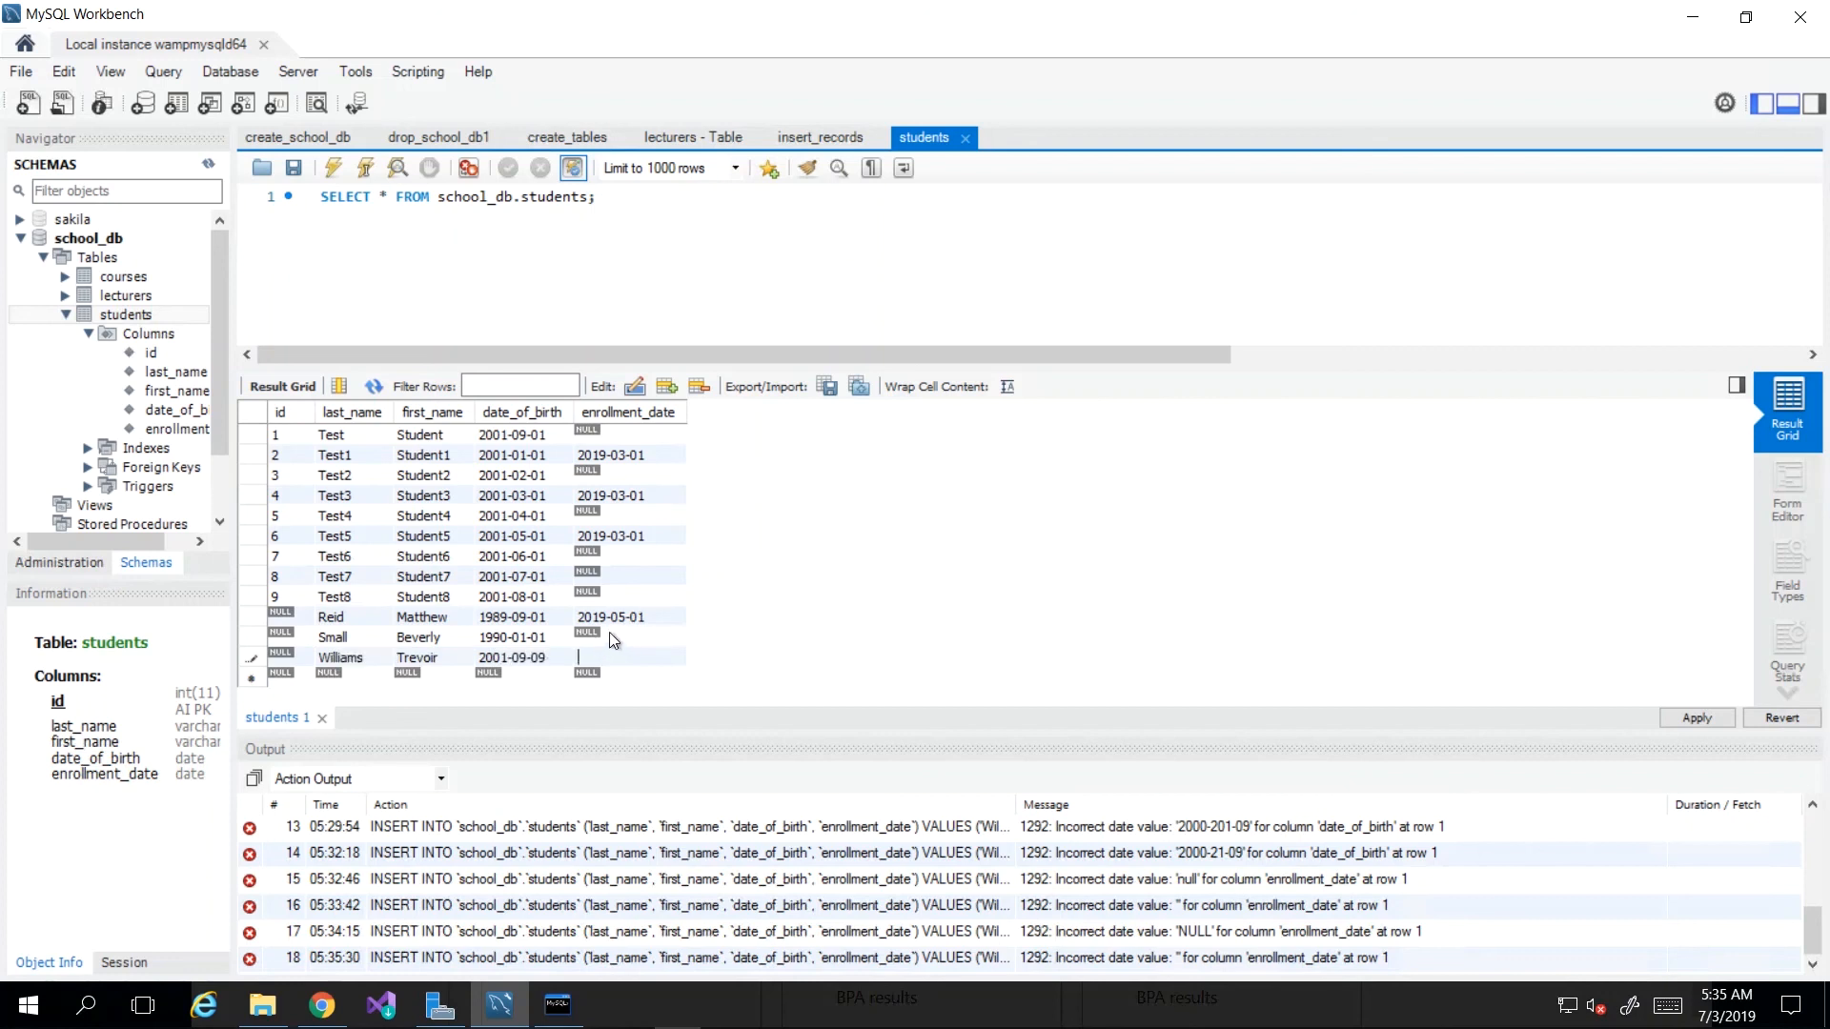
left_click(530, 638)
Step: Apply and commit the three inserts, then confirm Reid, Small and Williams received ids 20, 21, 22
left_click(1697, 718)
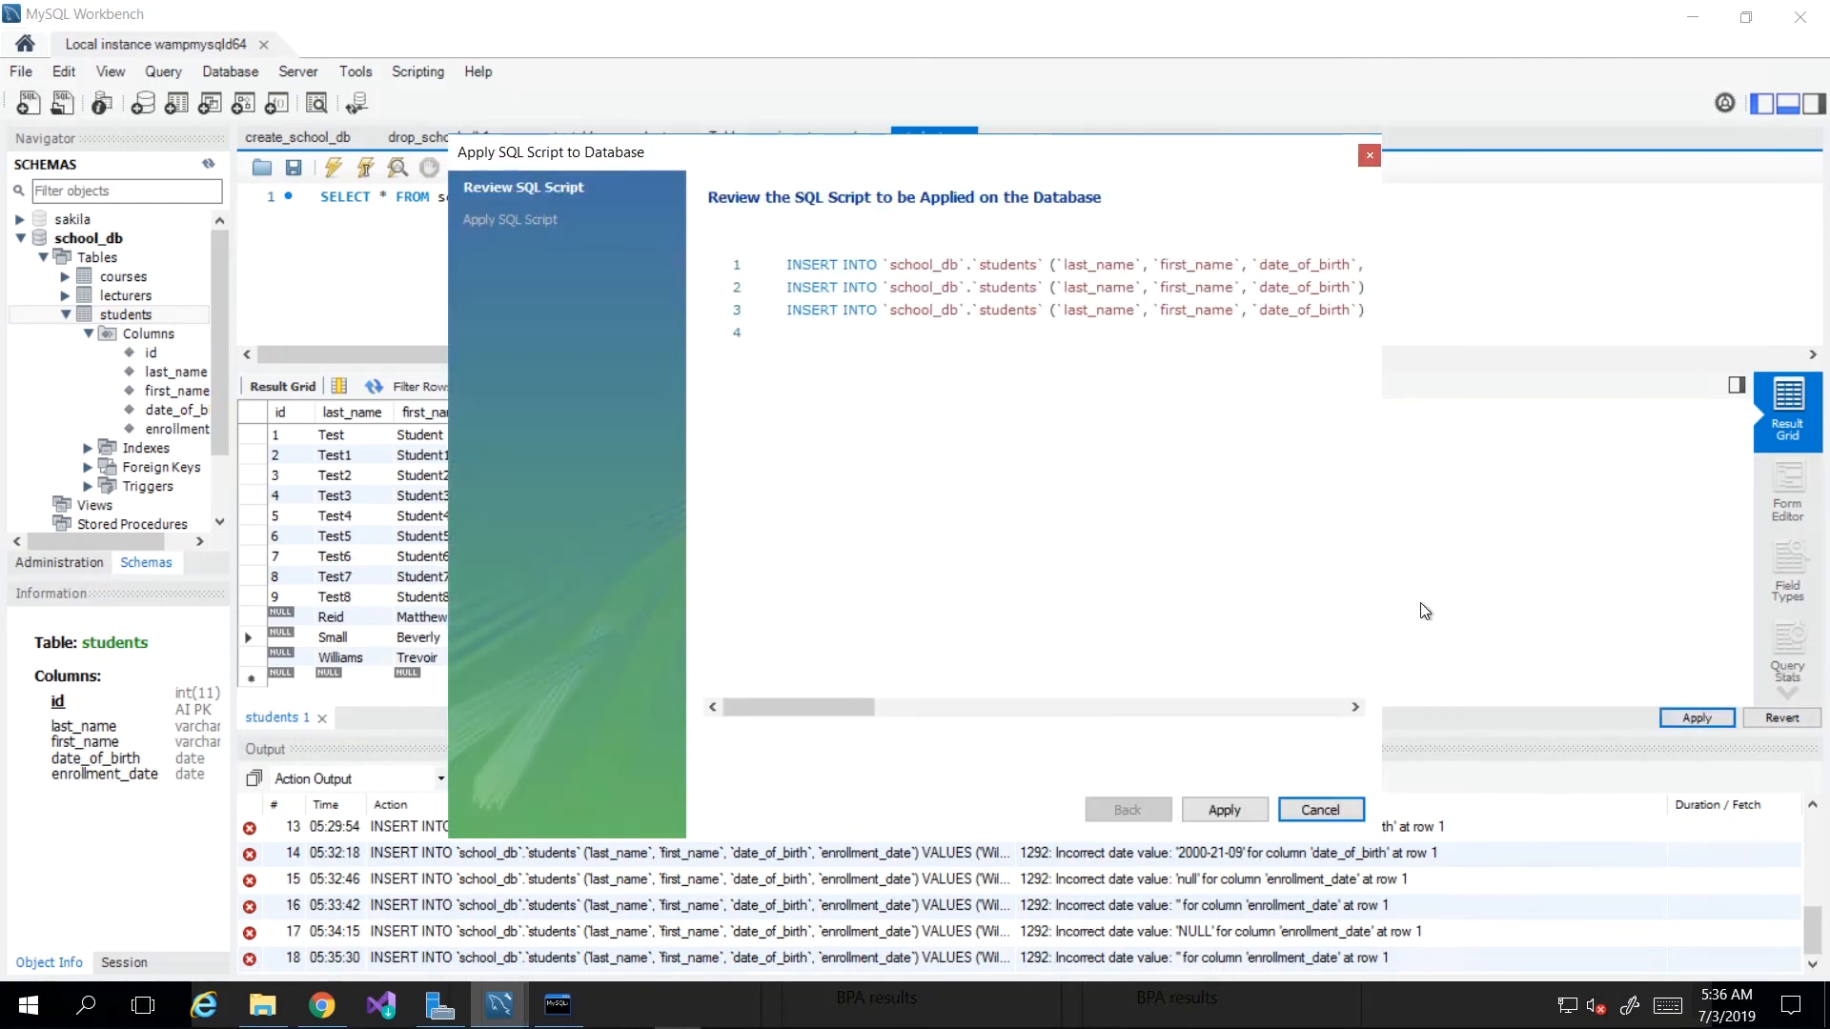
left_click(1221, 811)
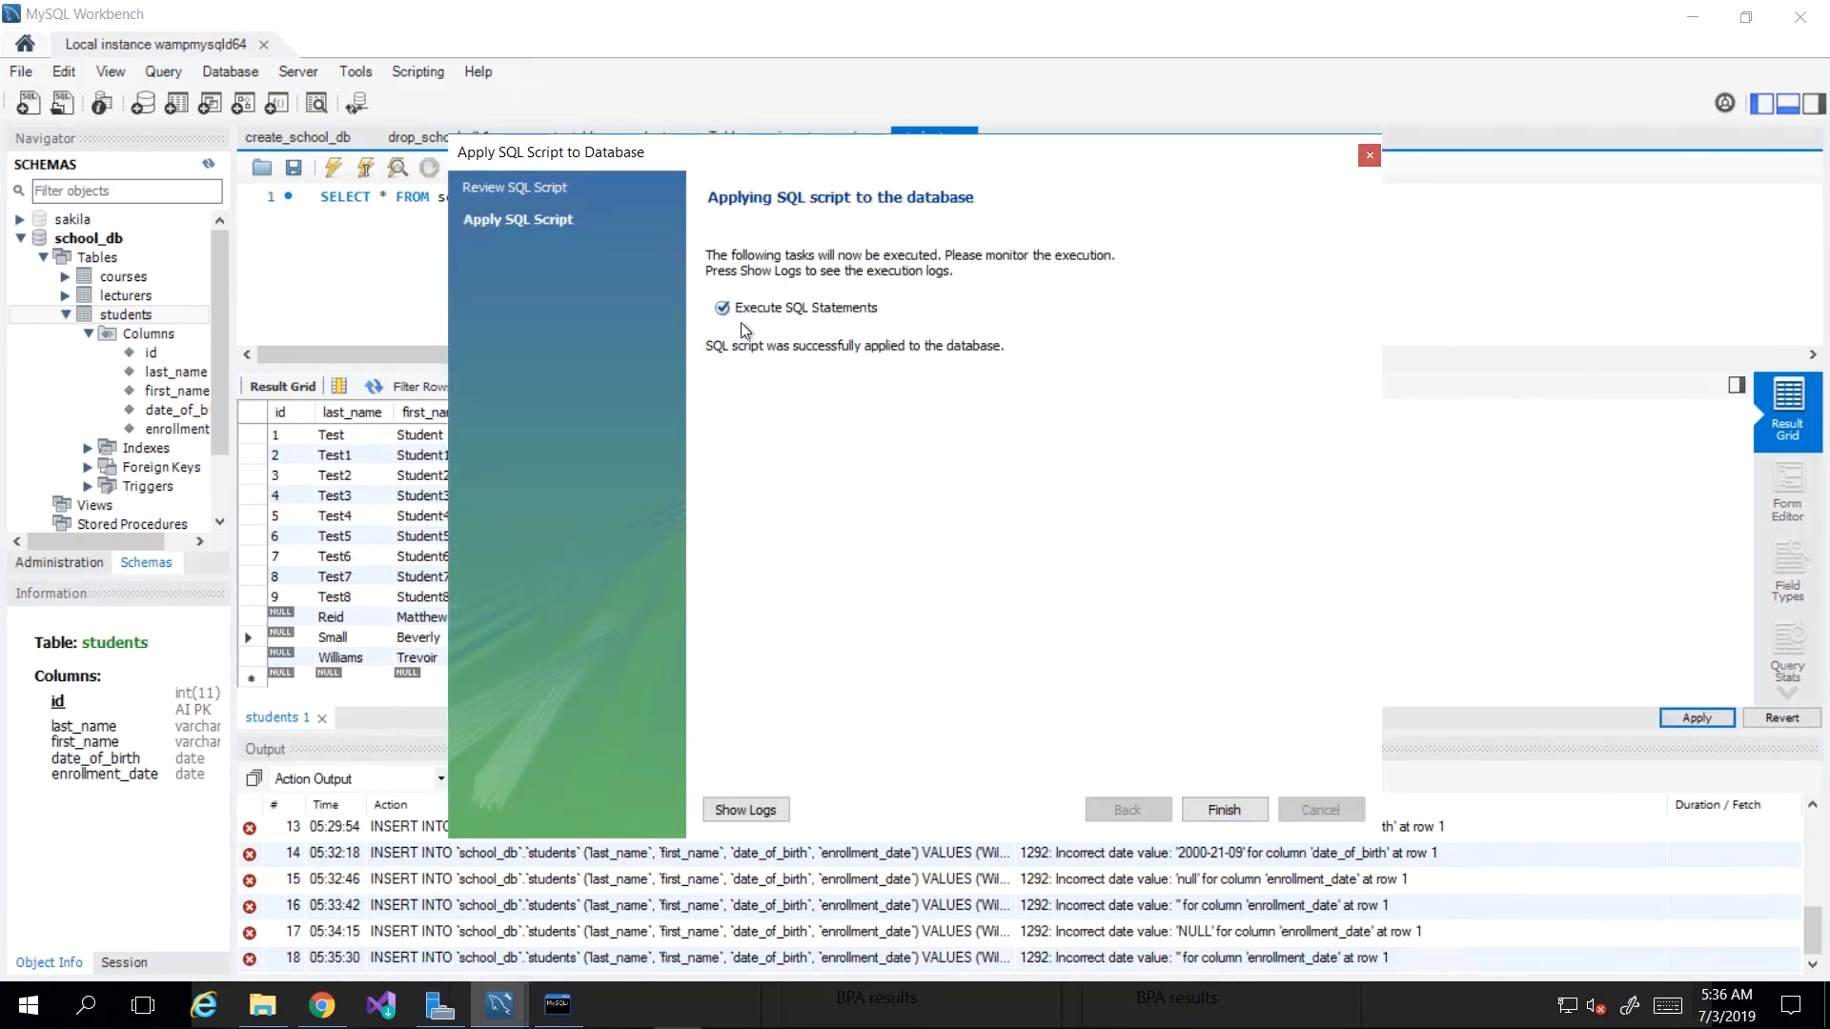
left_click(1223, 810)
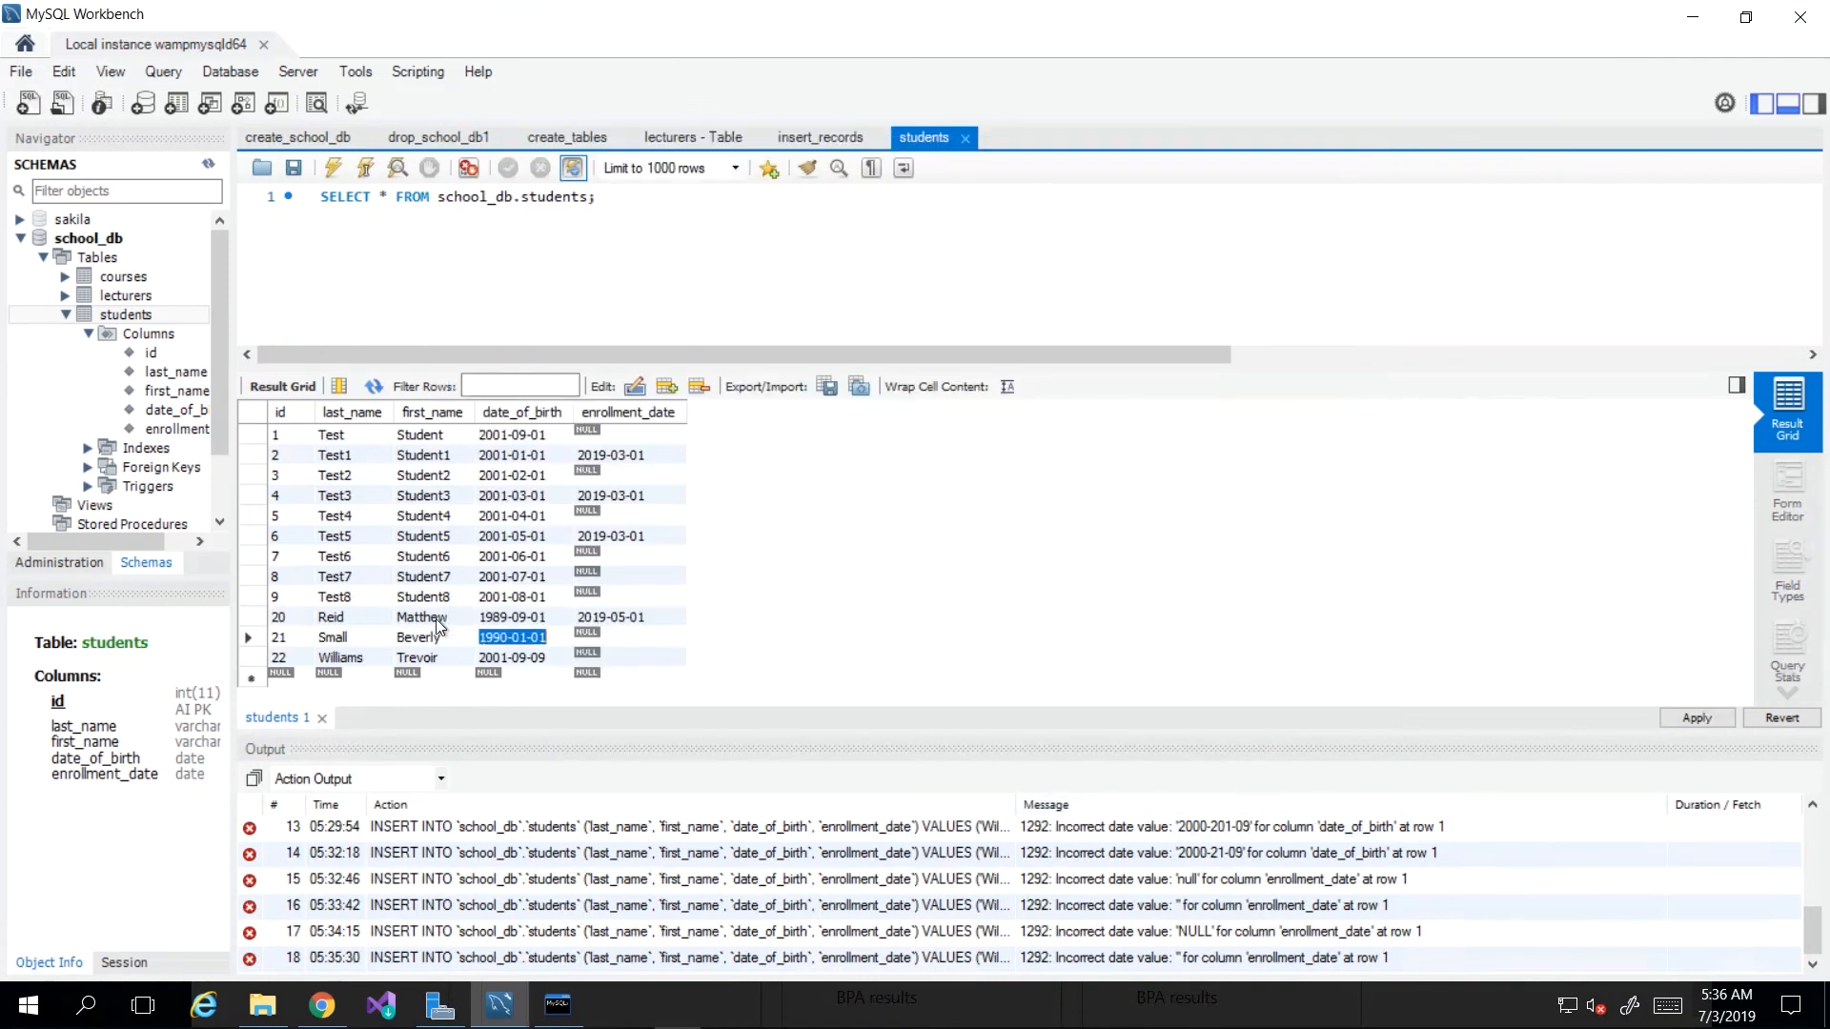
left_click(286, 618)
left_click(291, 618)
double_click(284, 618)
key("Down")
left_click(287, 613)
left_click(252, 619)
left_click(250, 638)
left_click(248, 656)
left_click(248, 637)
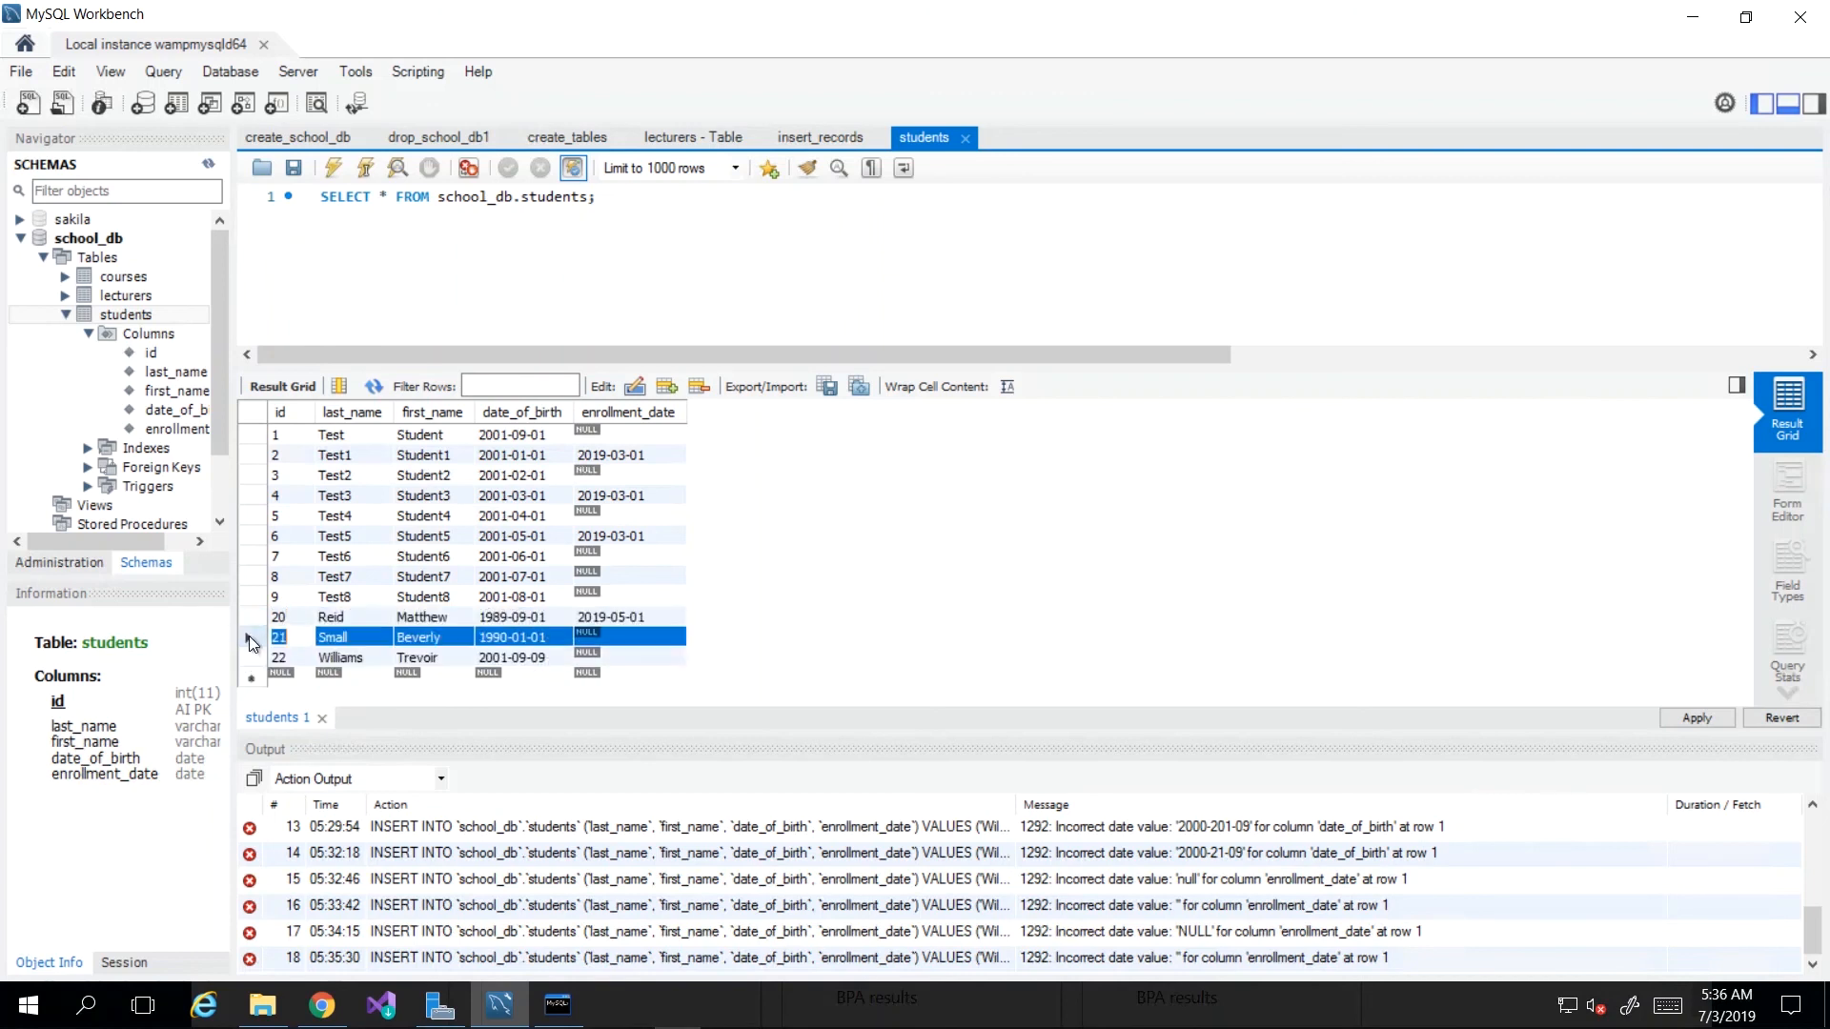
left_click(252, 618)
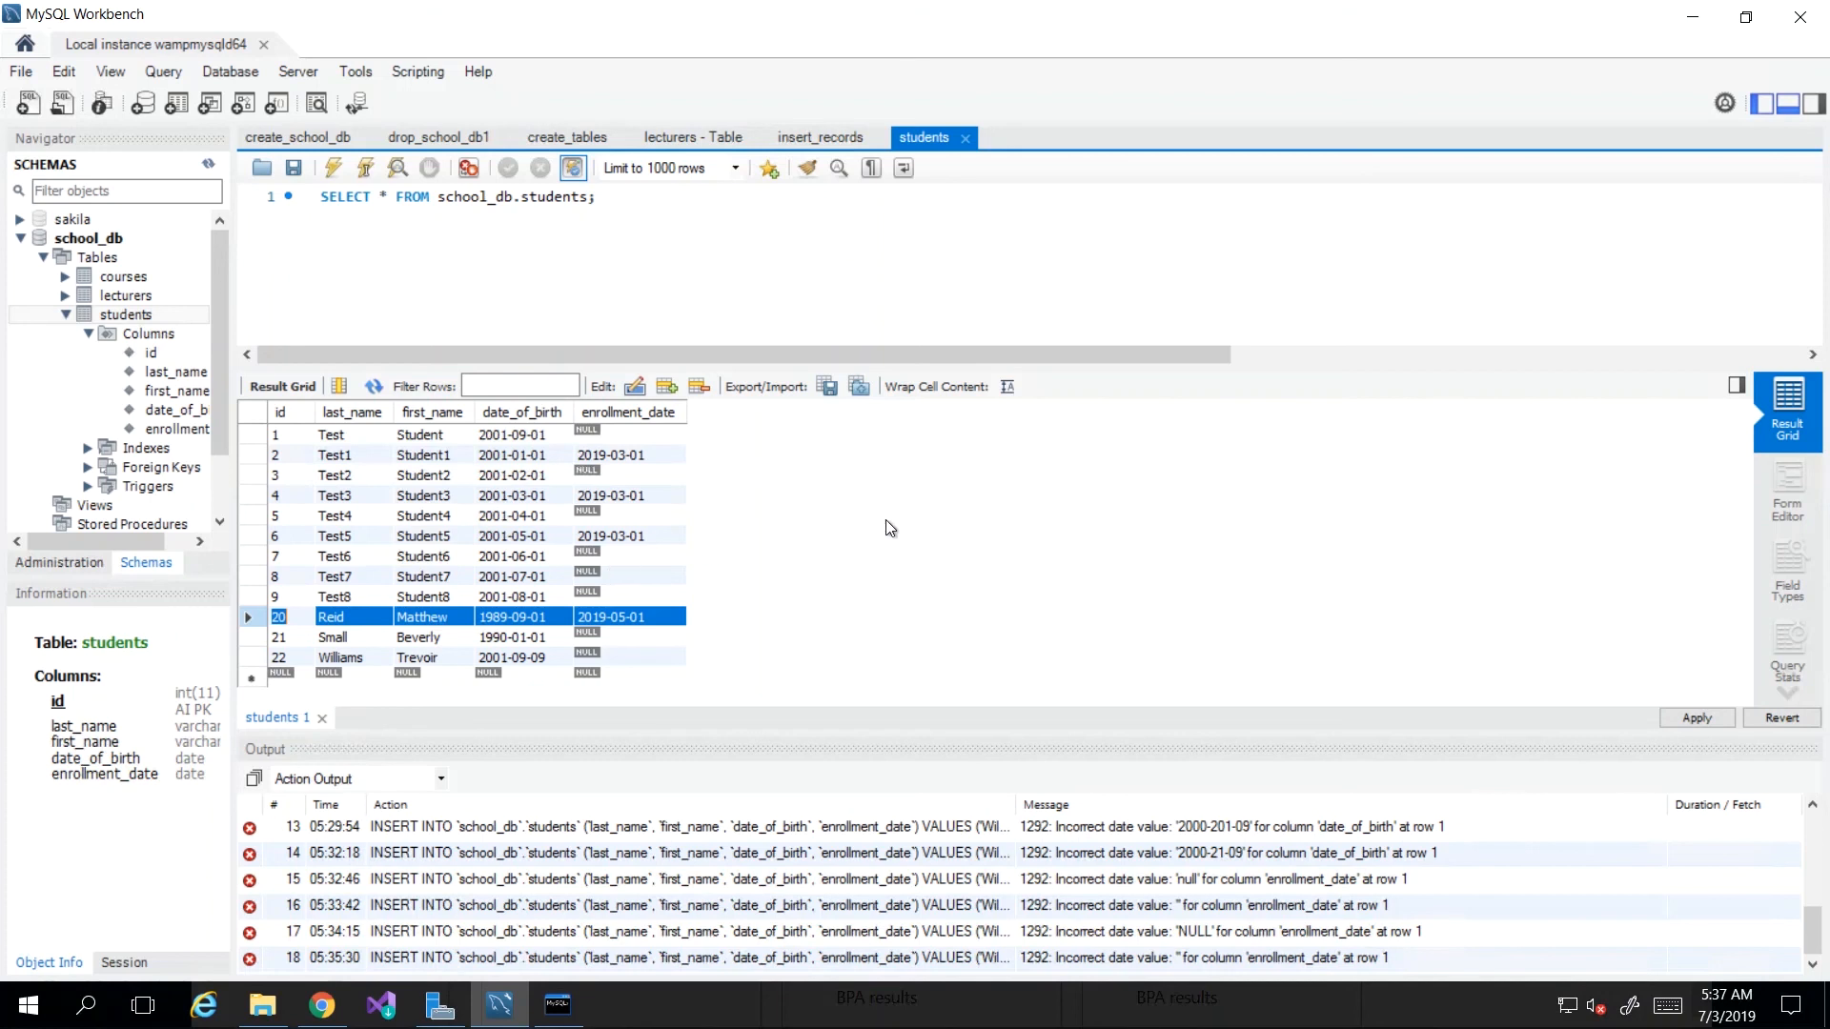
left_click(342, 678)
left_click(411, 676)
left_click(486, 673)
left_click(591, 676)
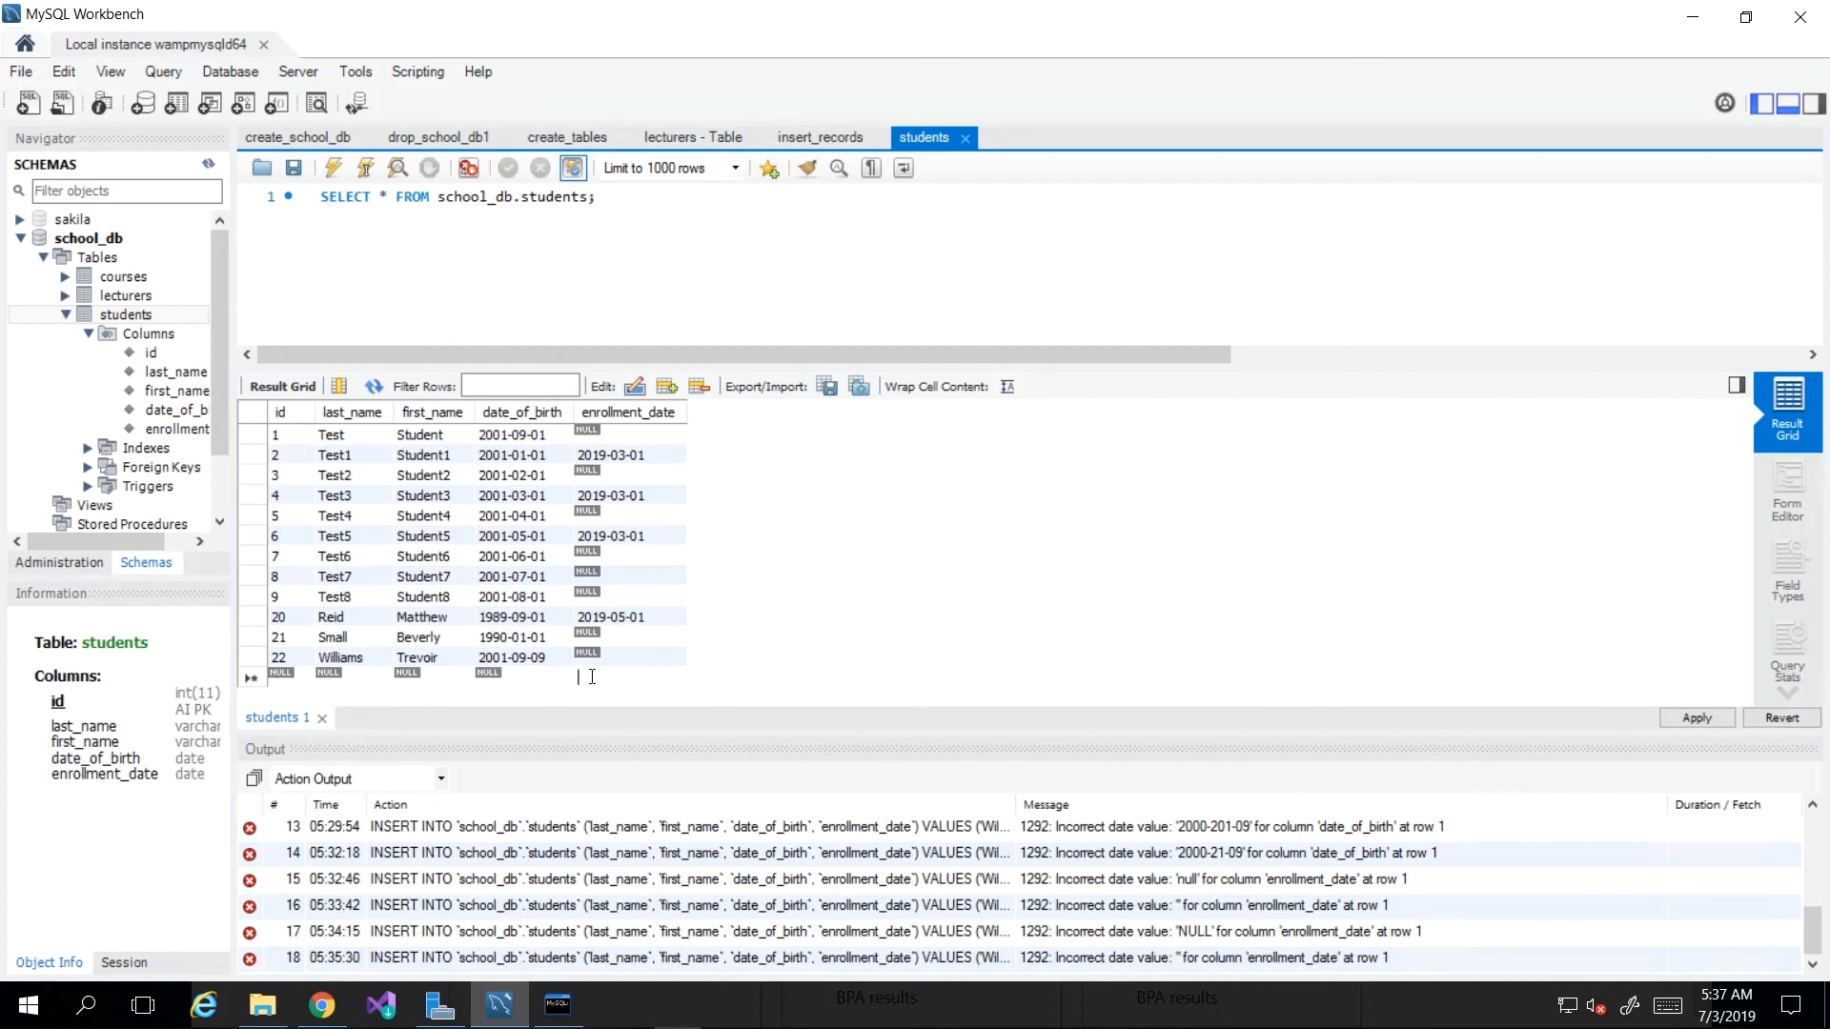
double_click(495, 523)
double_click(427, 520)
double_click(355, 518)
left_click(1788, 515)
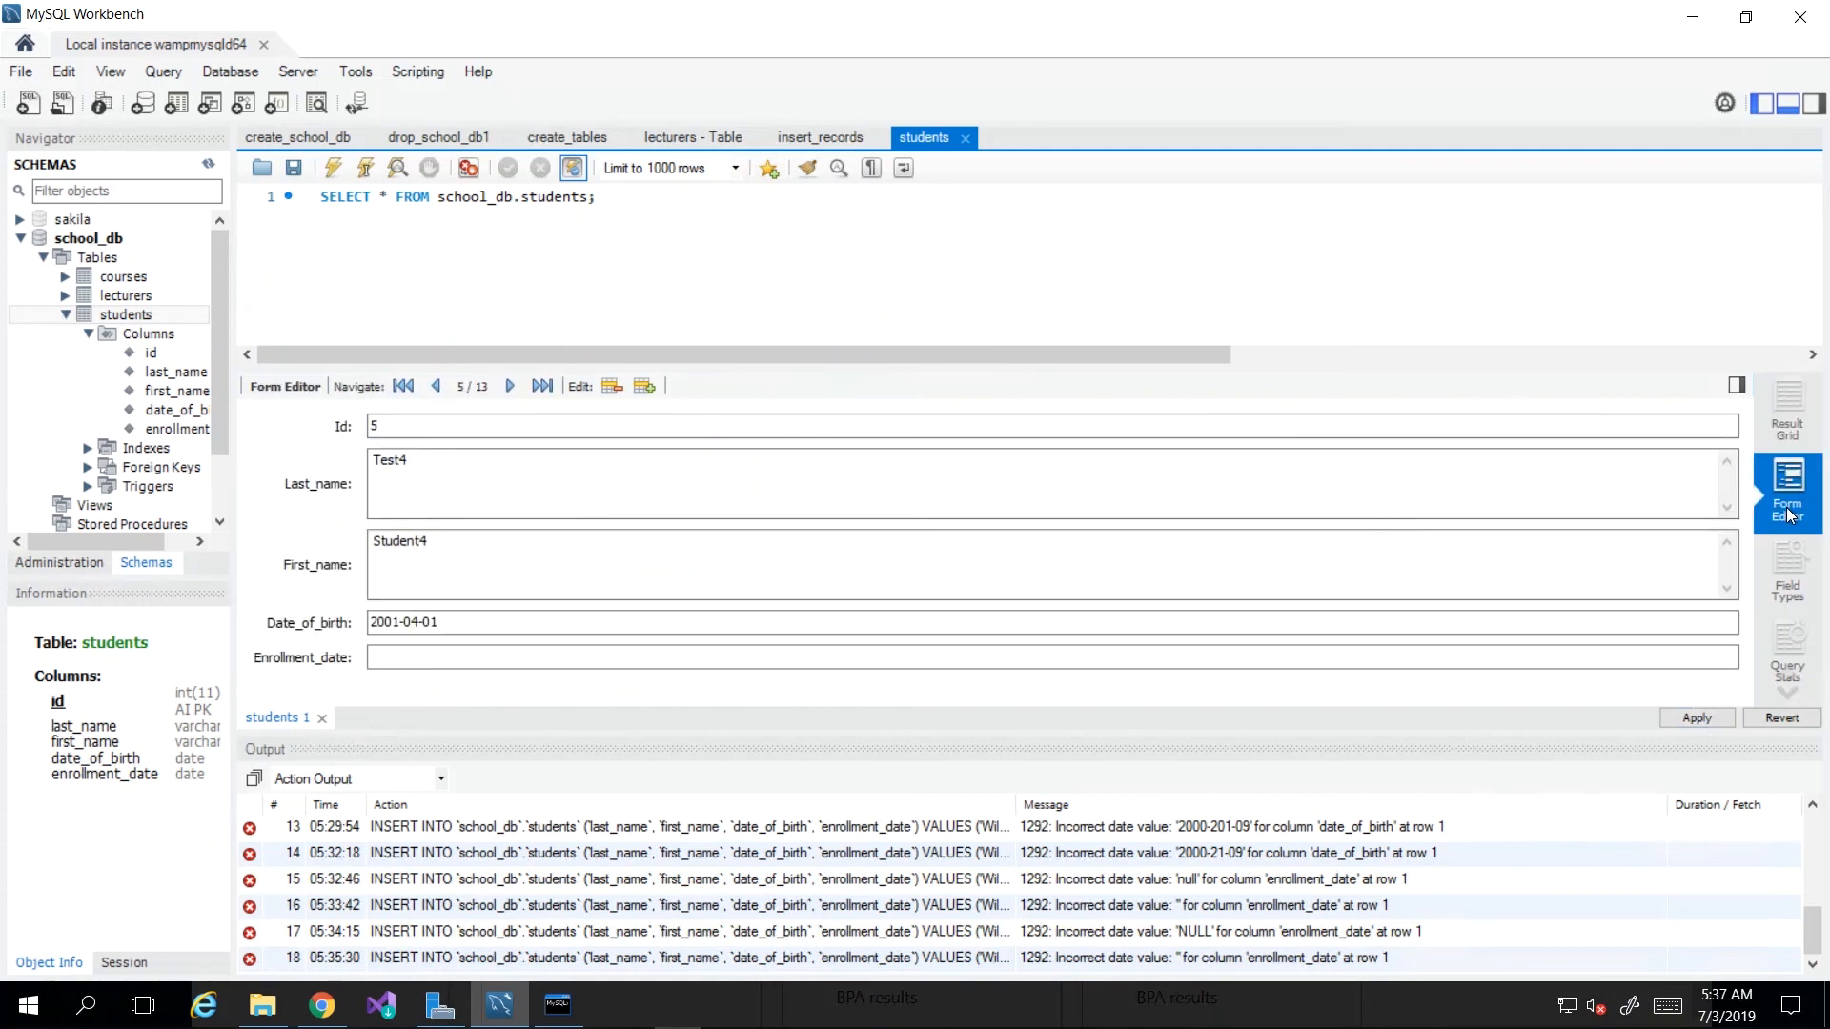
left_click(426, 466)
left_click(430, 581)
left_click(479, 658)
left_click(1788, 572)
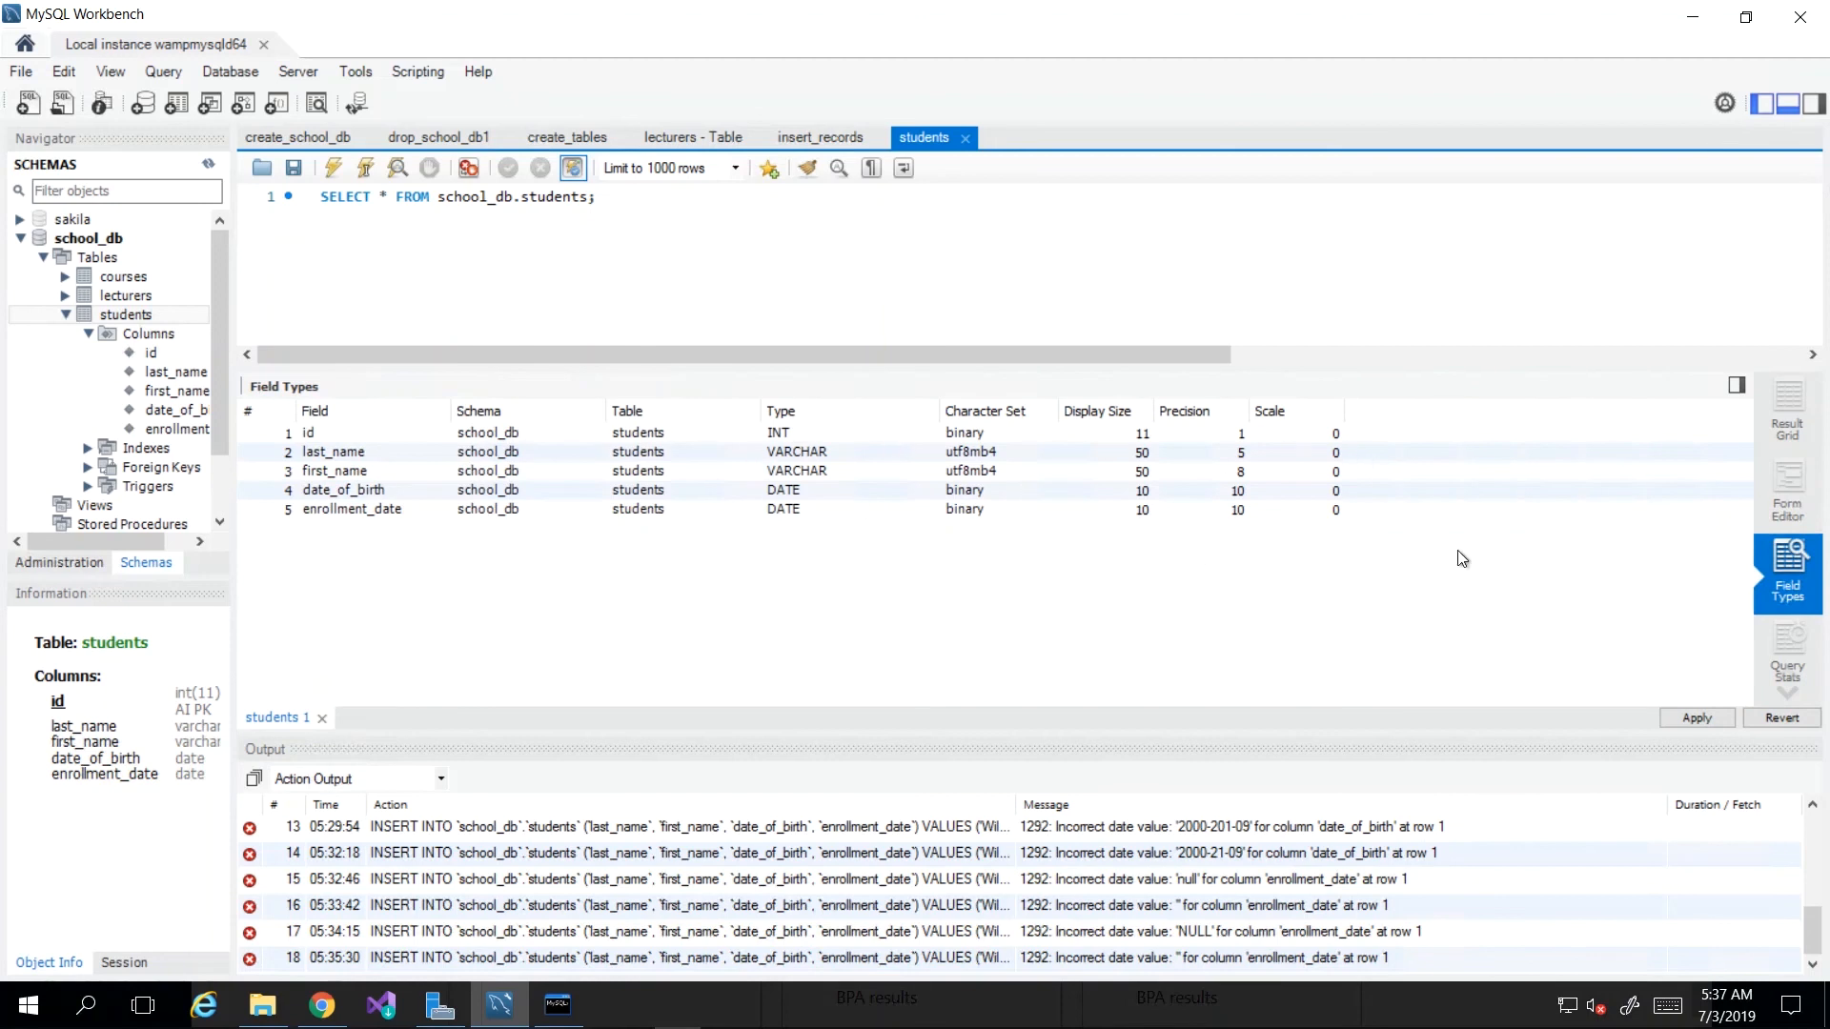
left_click(1790, 662)
scroll(645, 581, "down", 2)
scroll(647, 583, "up", 2)
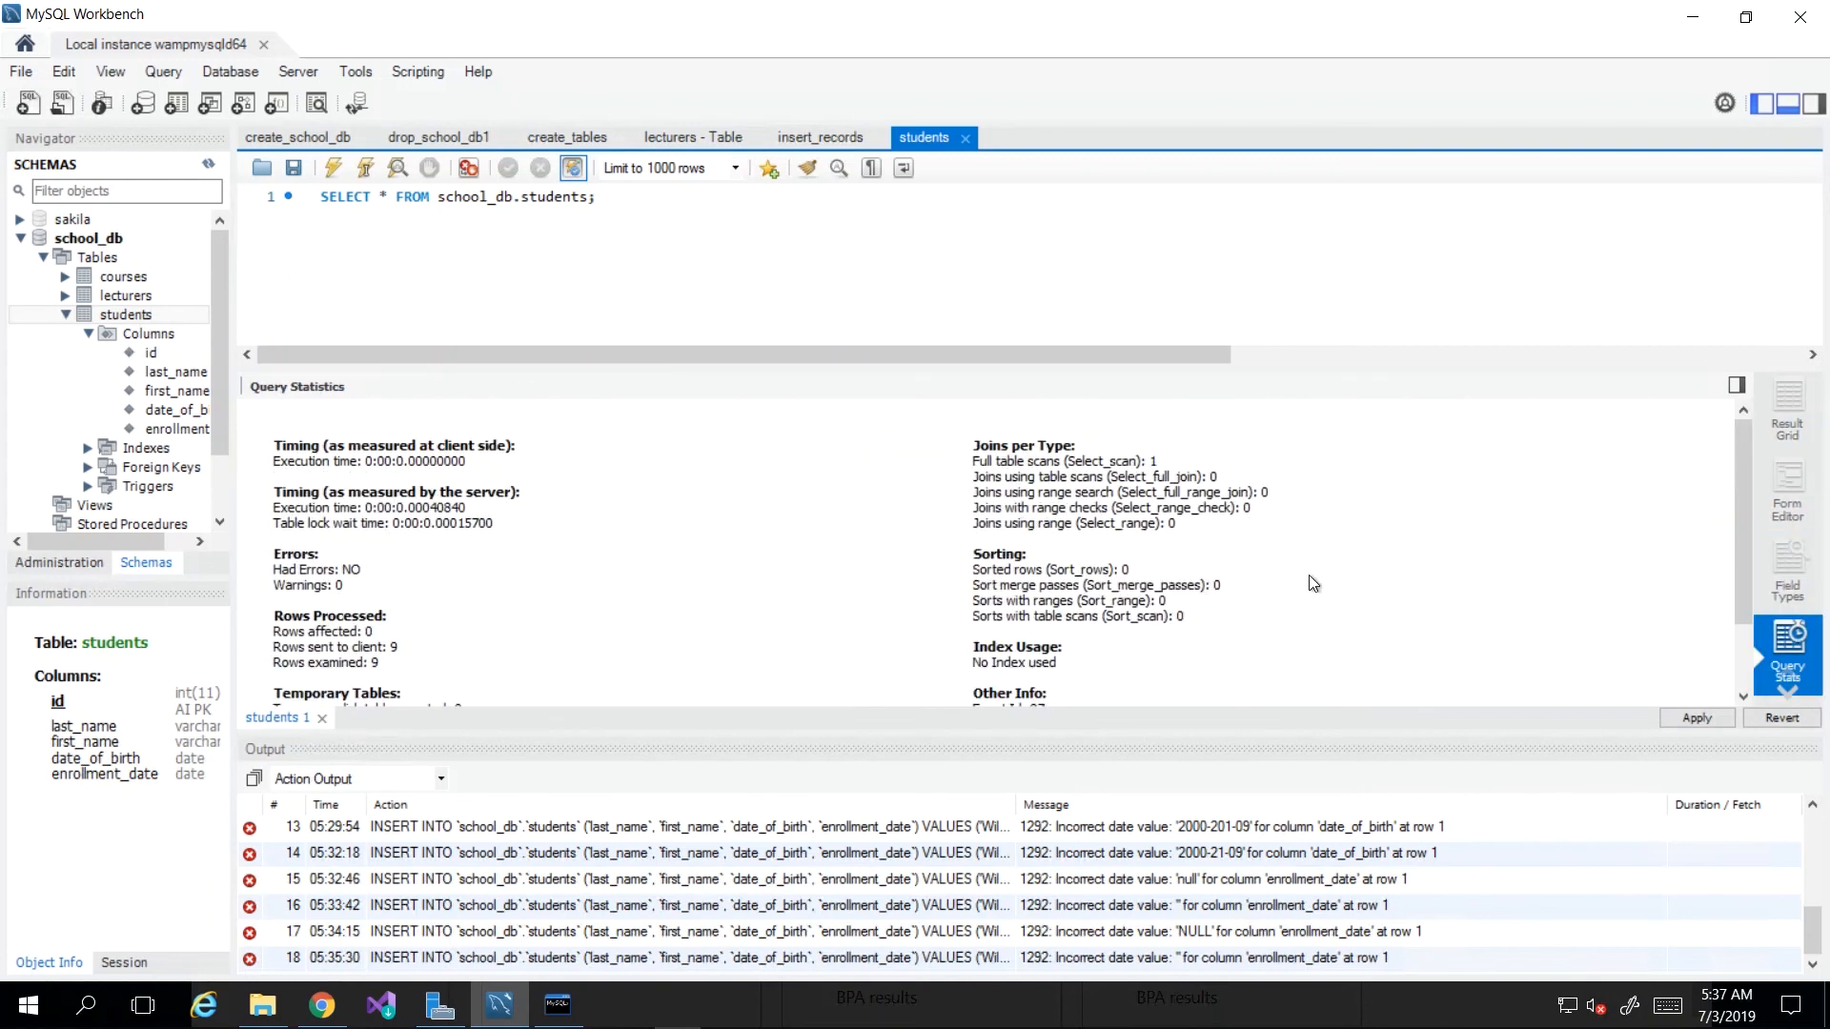
left_click(1786, 422)
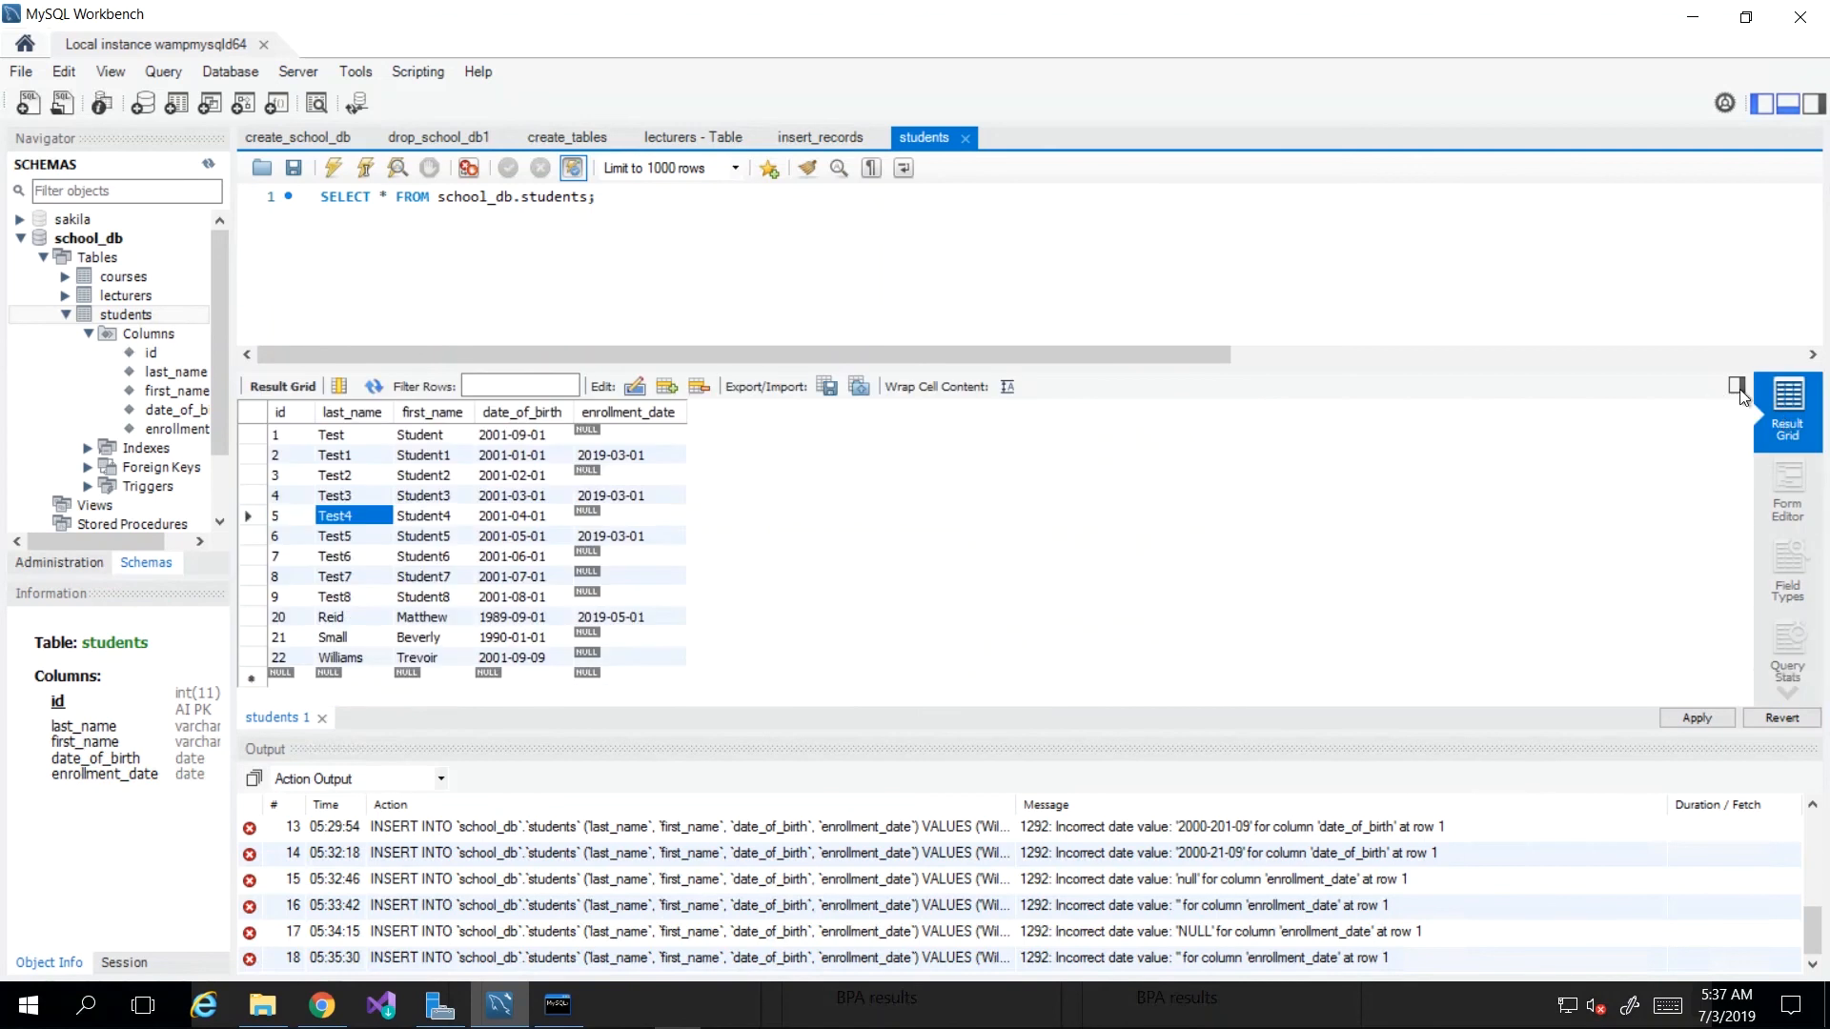
left_click(1740, 389)
left_click(1799, 385)
left_click(313, 286)
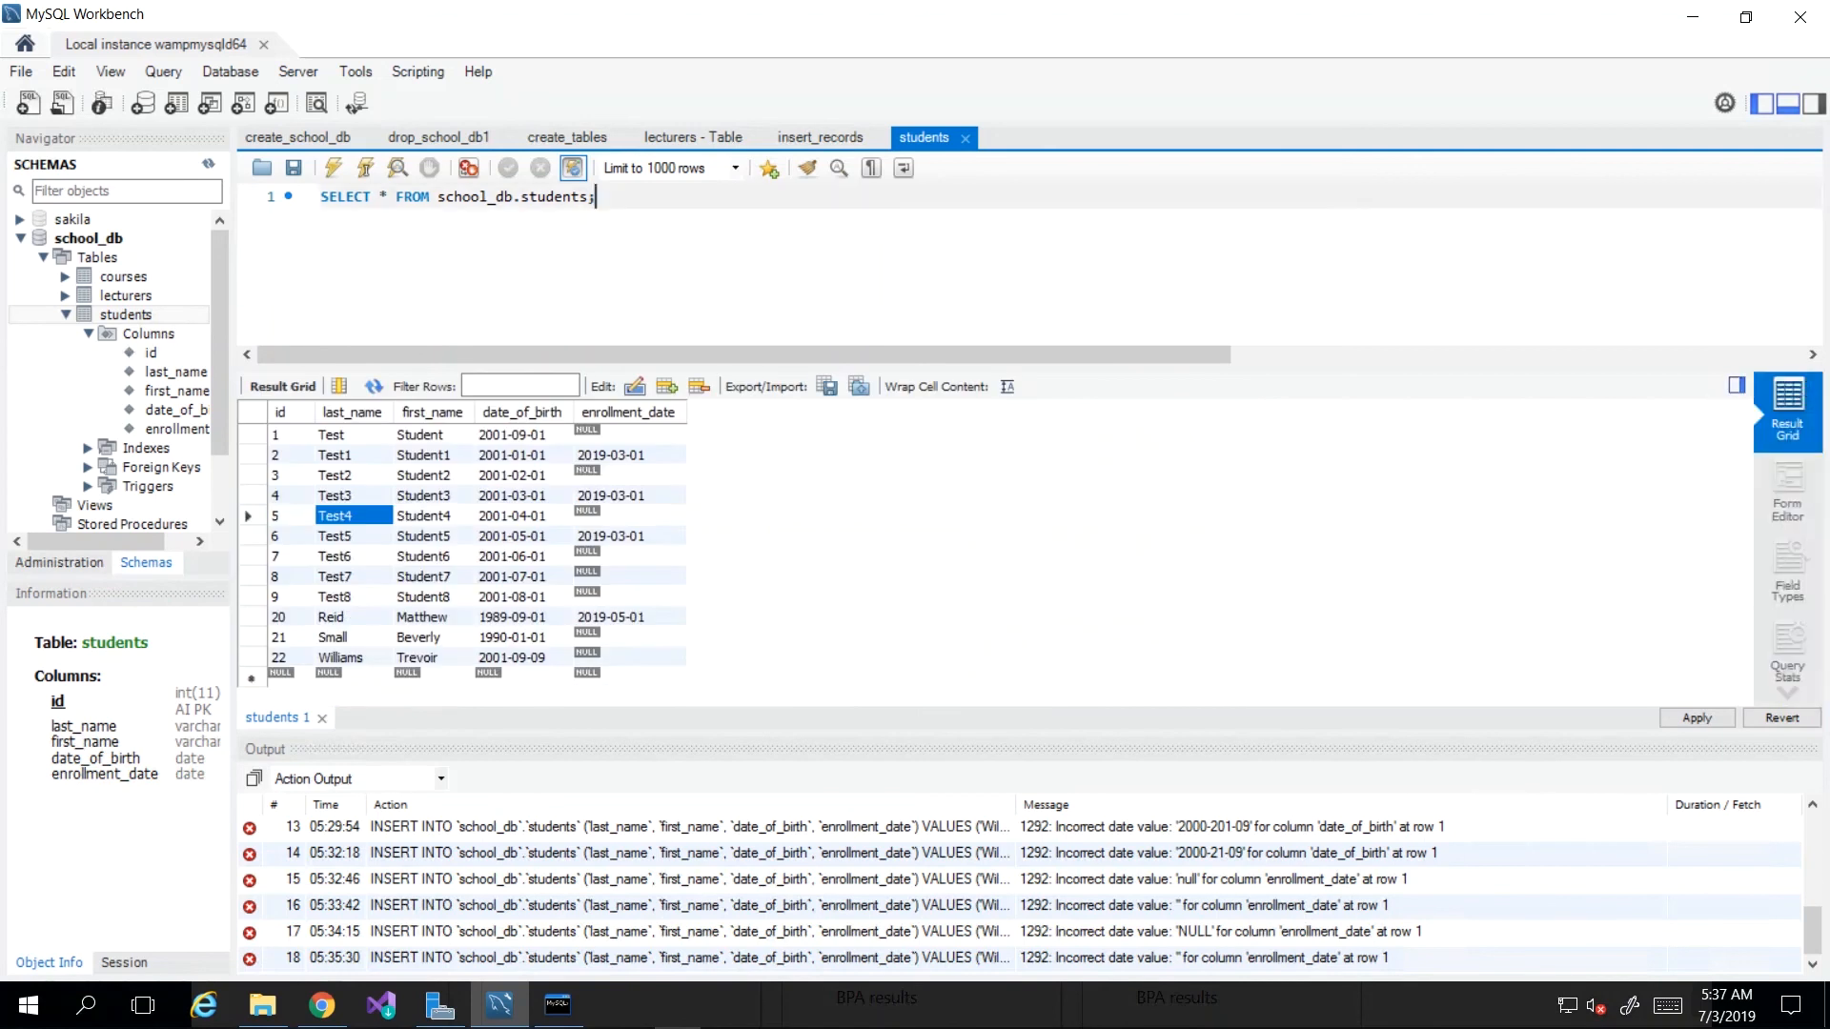